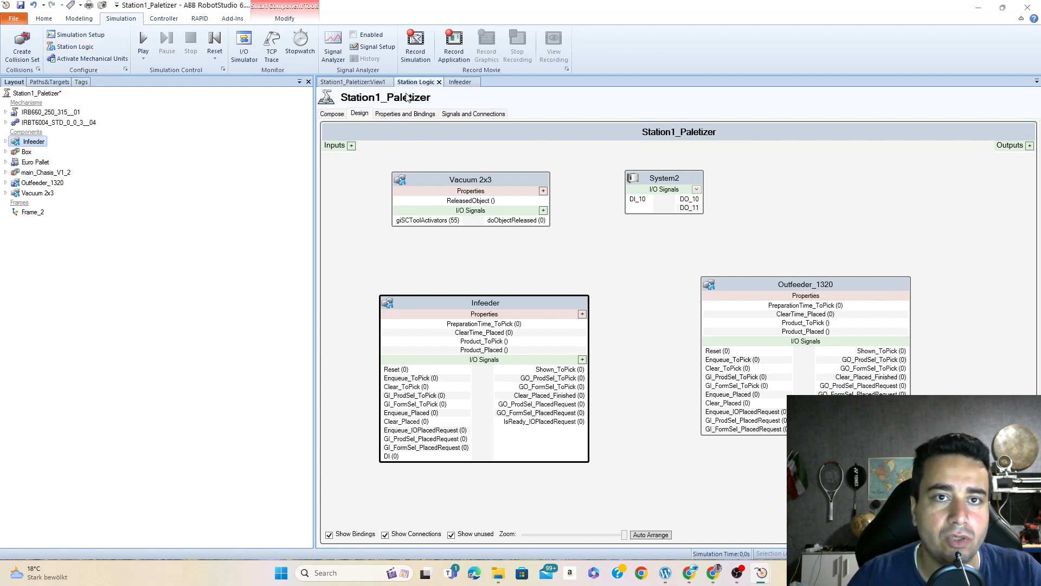
- Open the Infeeder component from the station logic design and add a digital input signal named DI_Feedin
click(332, 114)
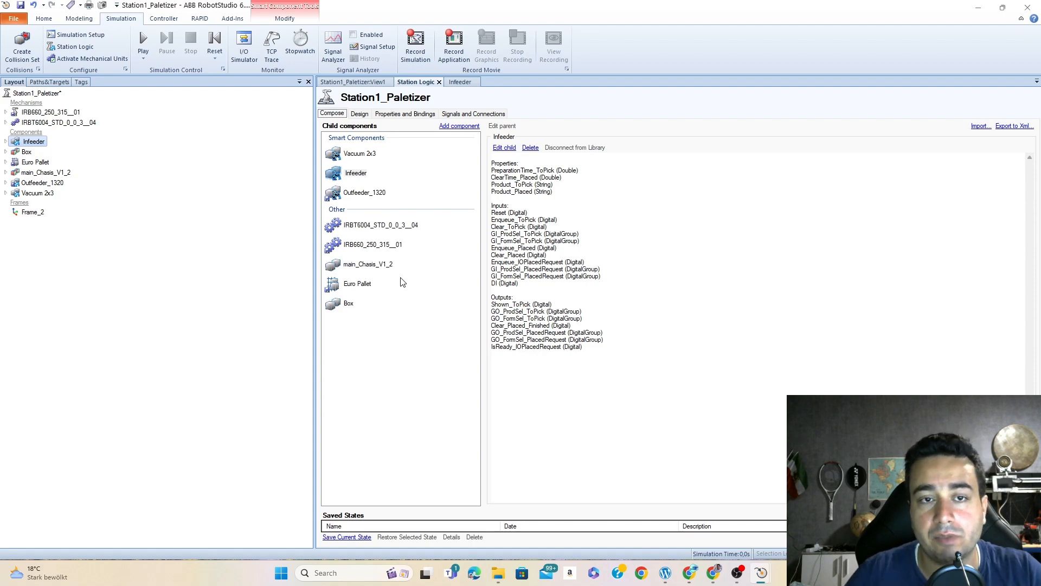
click(360, 115)
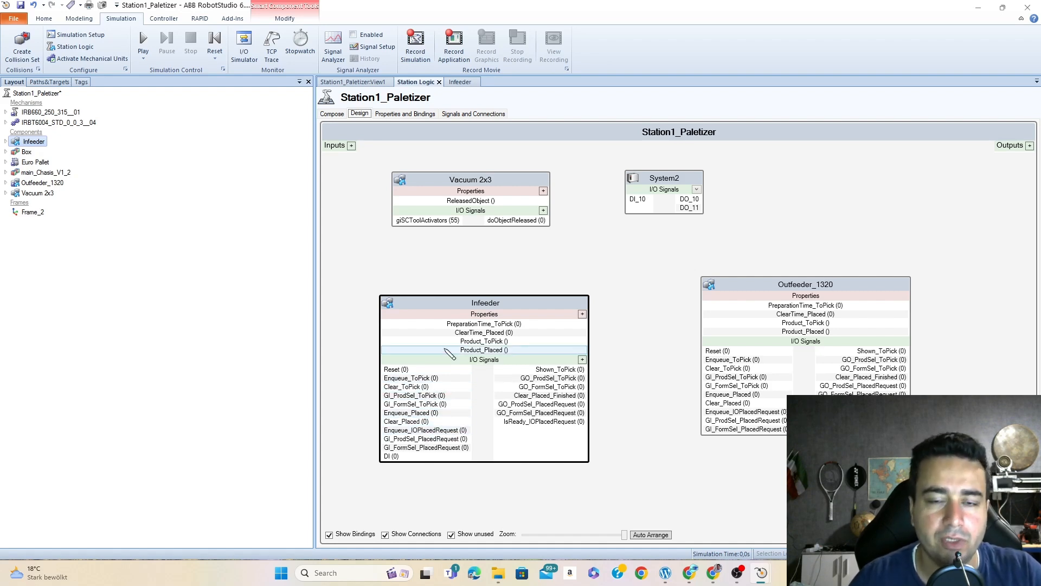
double_click(529, 304)
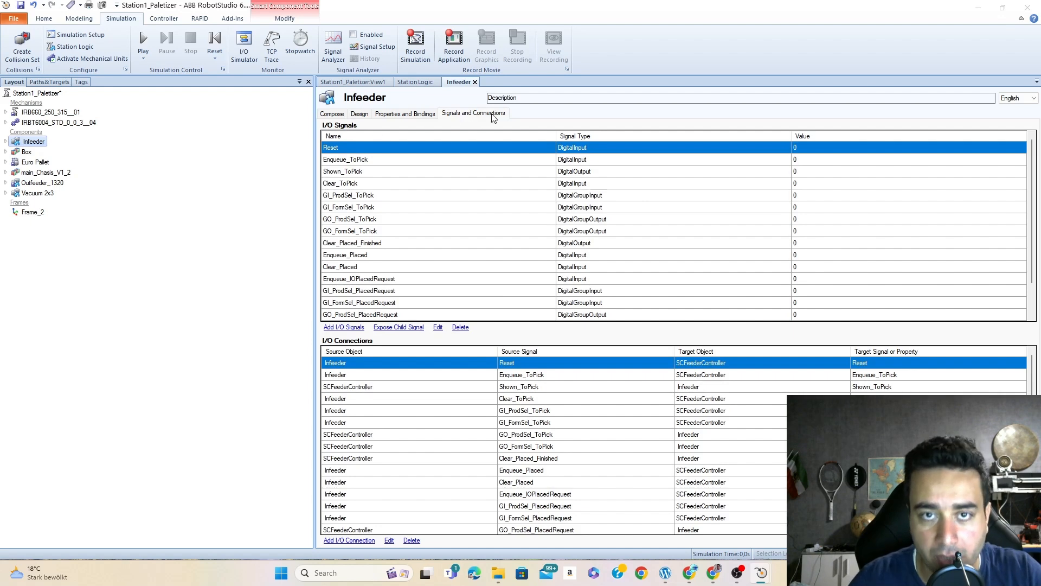
click(342, 329)
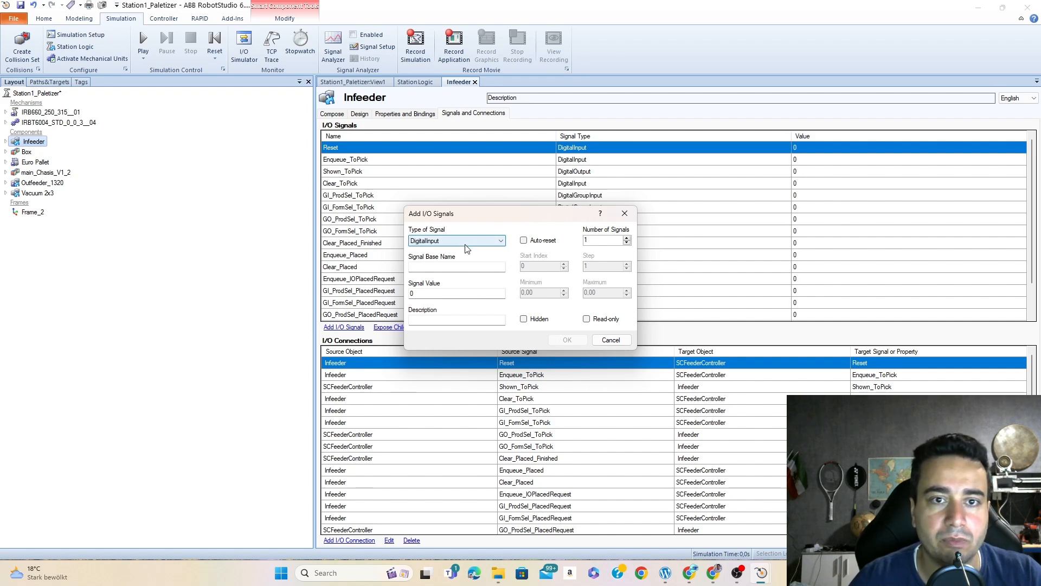
click(457, 267)
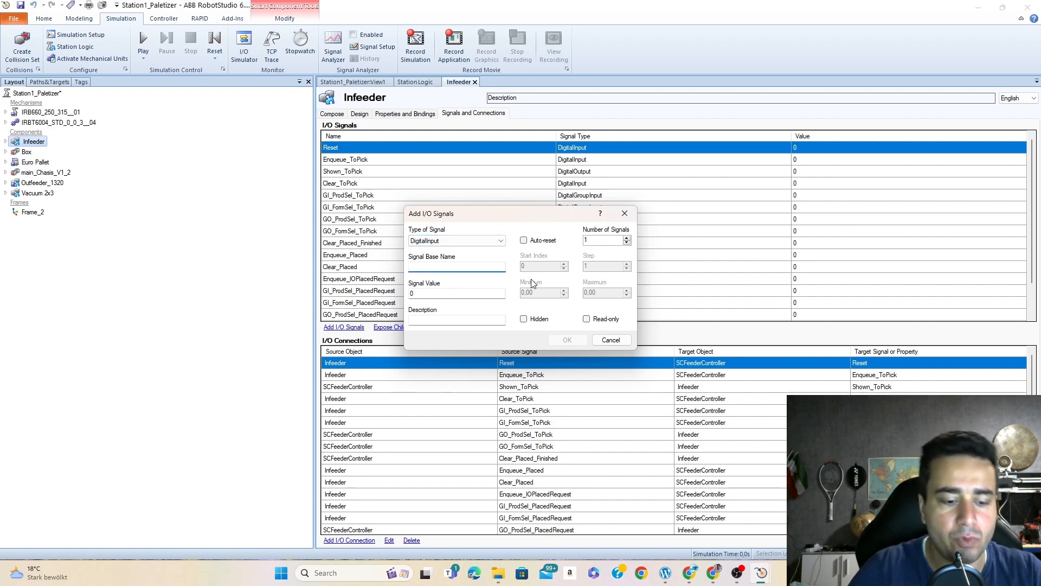
text(Di)
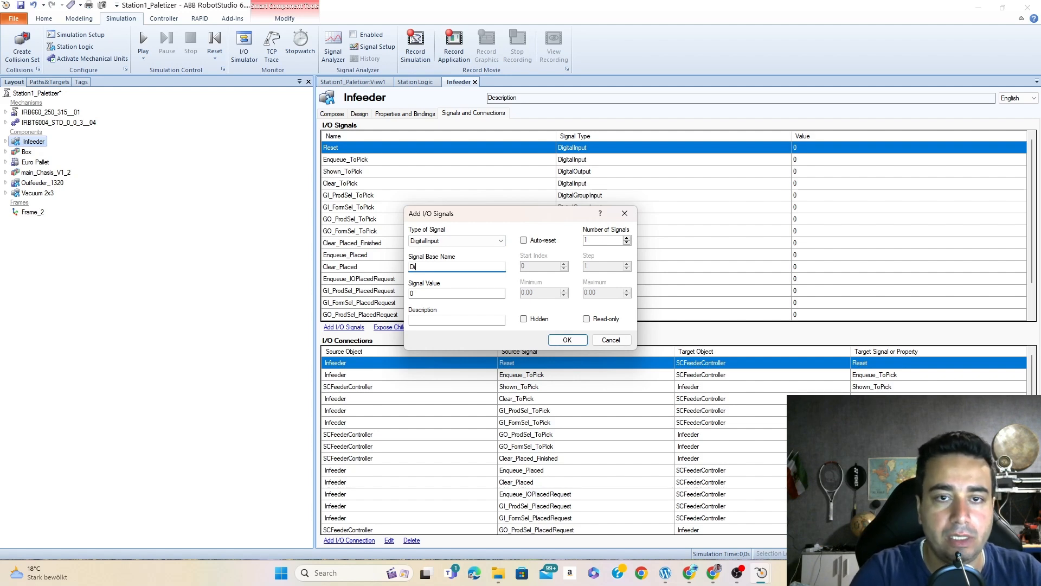
key(BackSpace)
key(BackSpace)
text(I_)
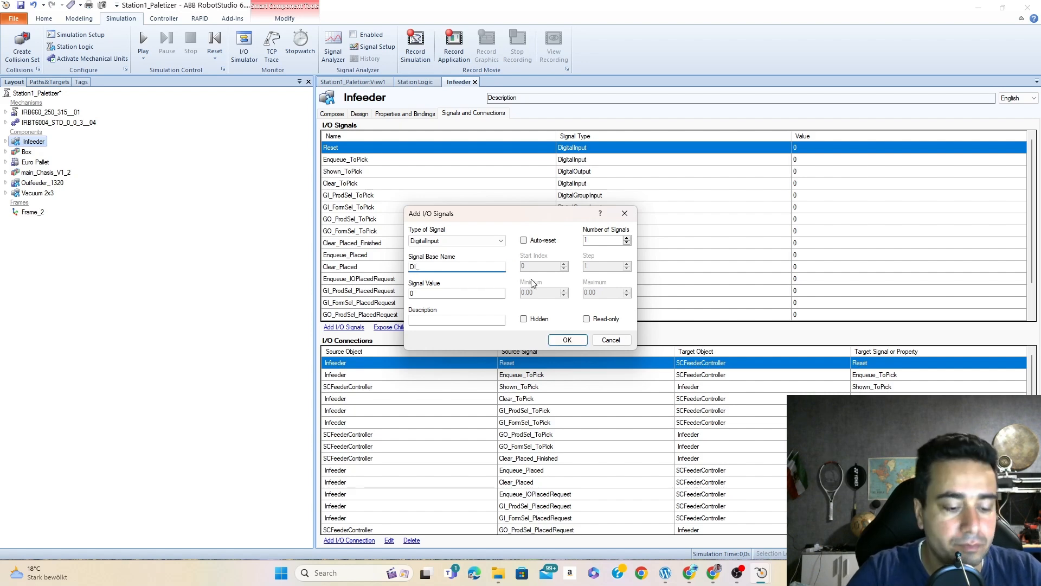
text(Feedin)
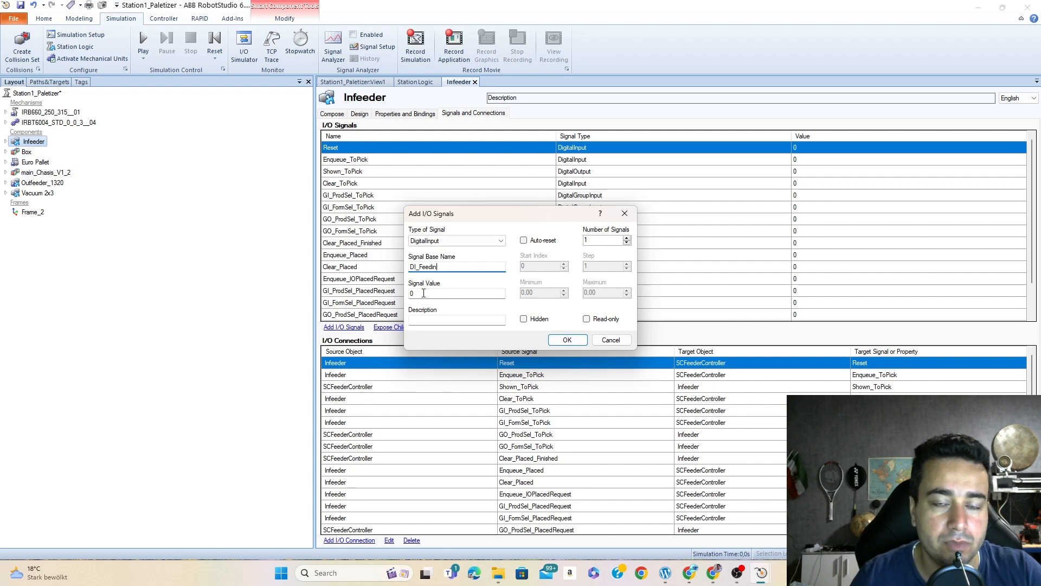
click(567, 339)
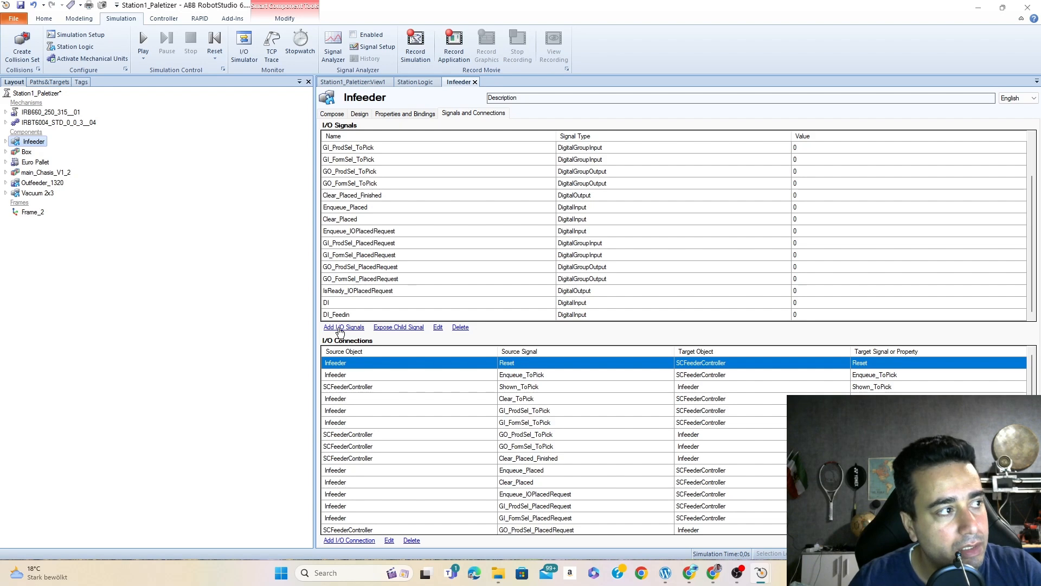
- Add a digital input signal named DI_Box1 to the Infeeder component
click(344, 327)
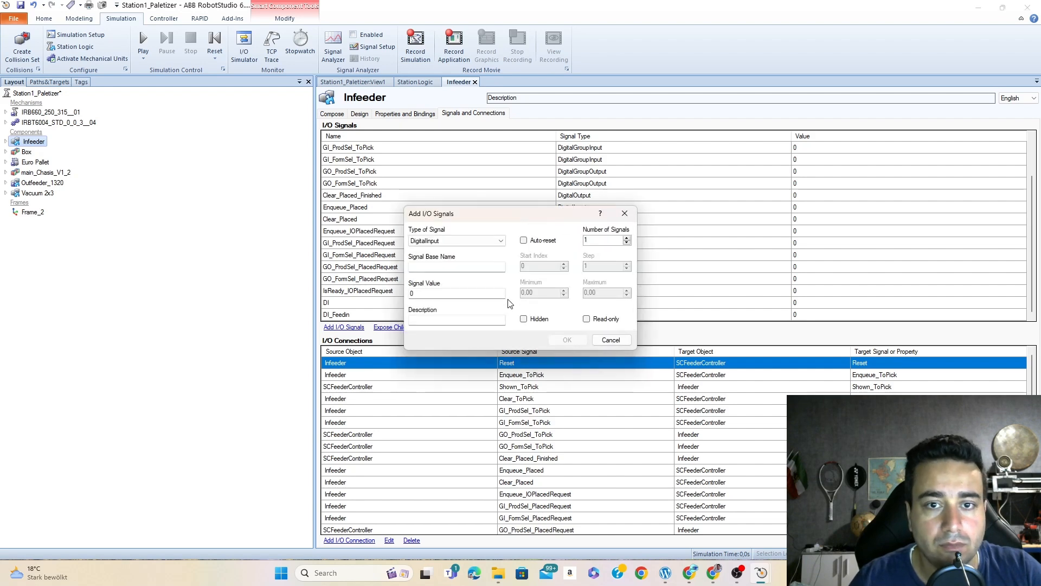
click(431, 267)
text(DI)
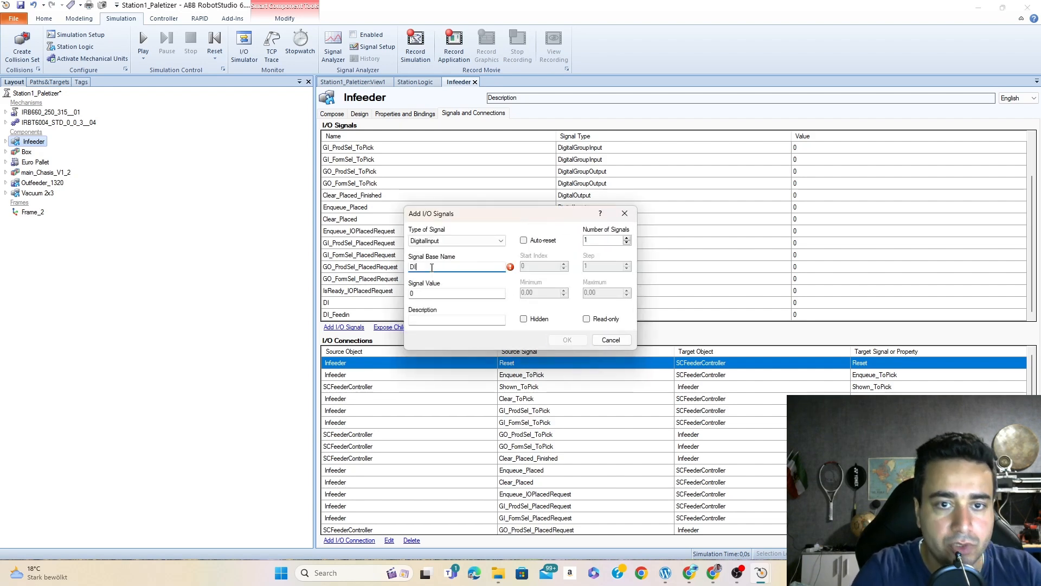
text(_)
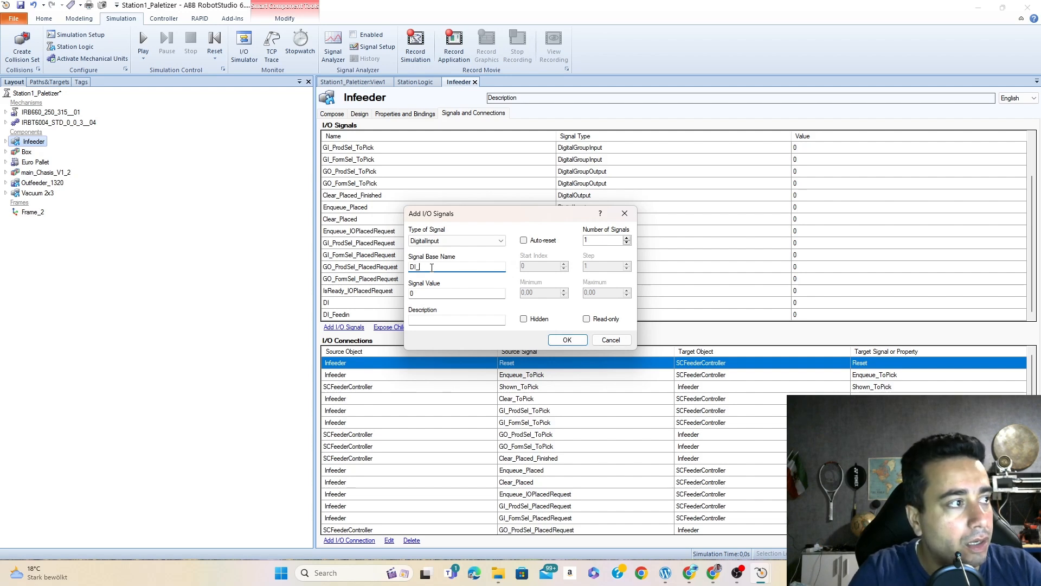
text(Box1)
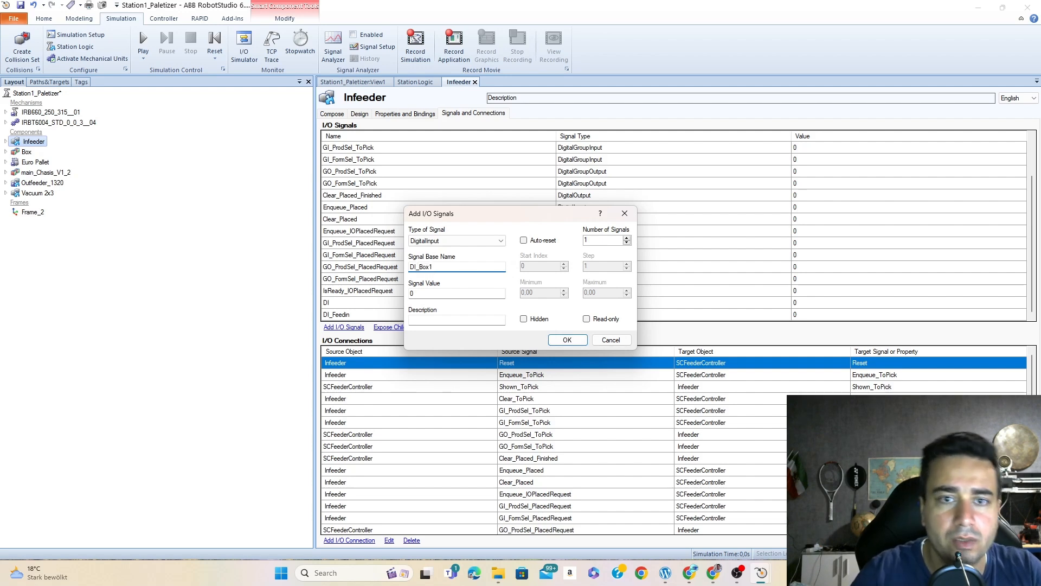
click(565, 340)
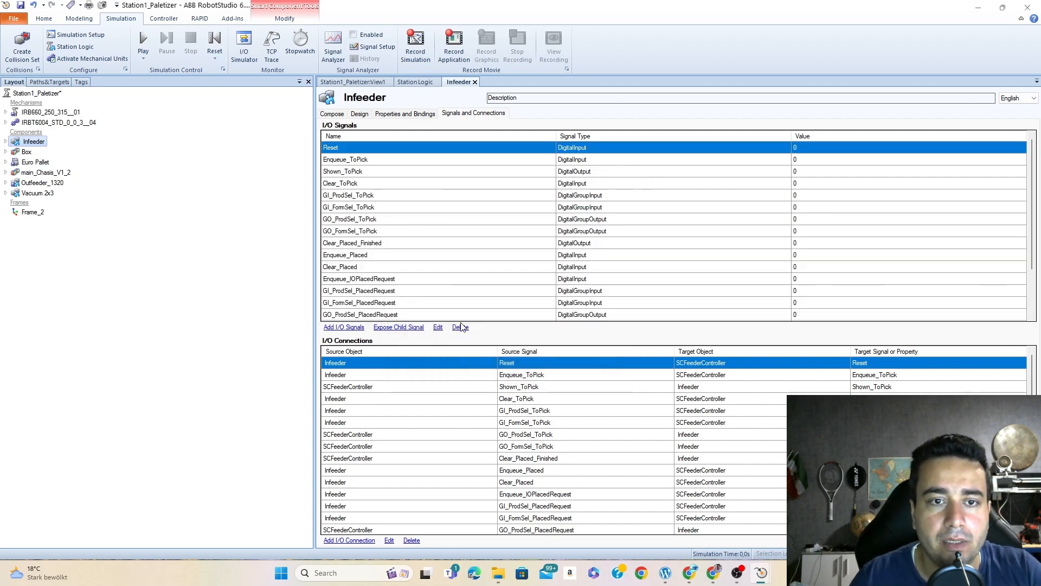
- Add a digital input signal named DI_Box2 to the Infeeder component
click(336, 329)
click(465, 268)
text(DI_Box2)
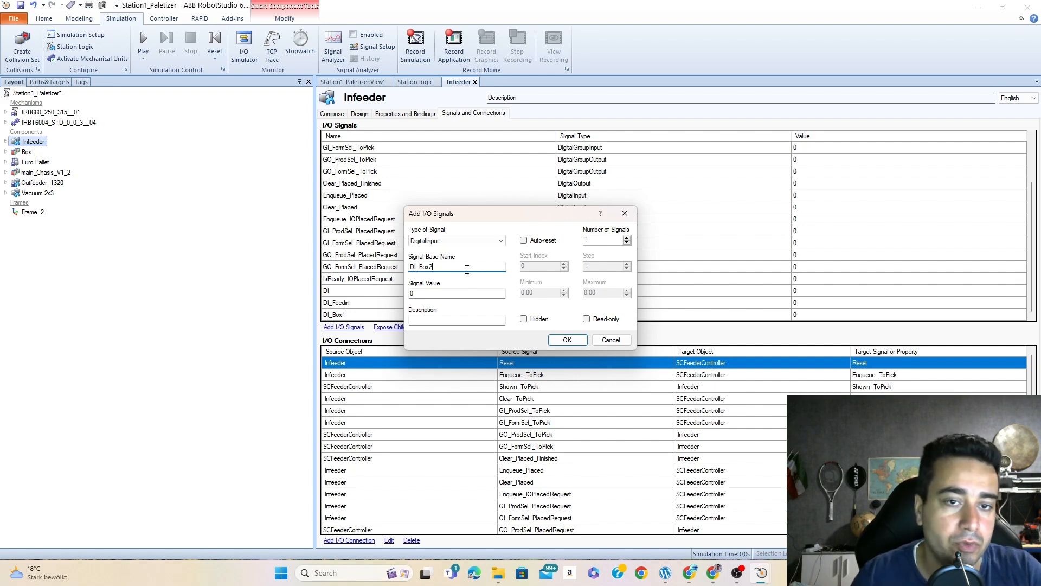
click(566, 340)
- Add a digital input signal named DI_Box3 to the Infeeder component
click(344, 327)
click(434, 266)
text(DI)
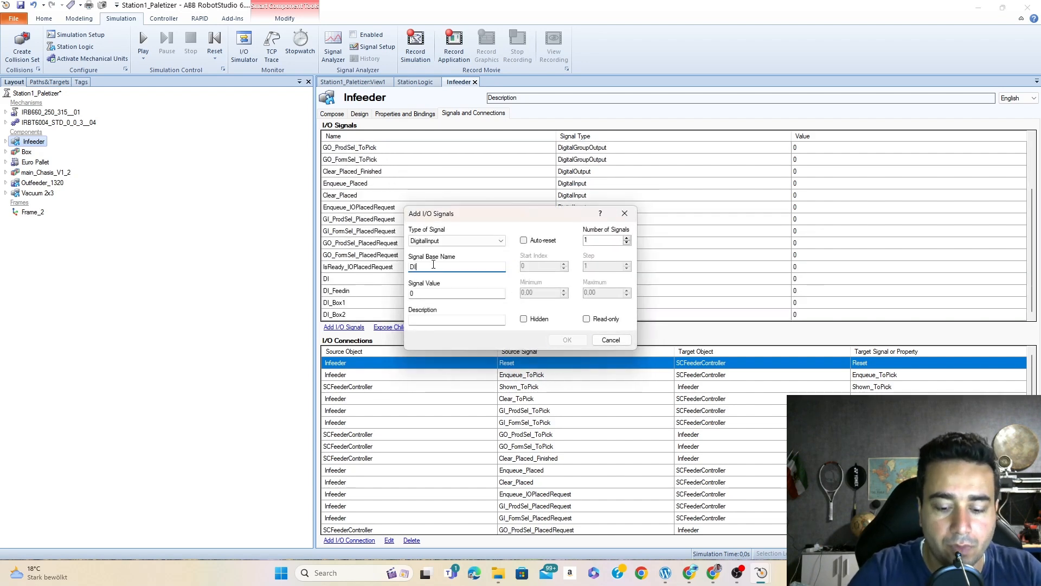
text(_Box3)
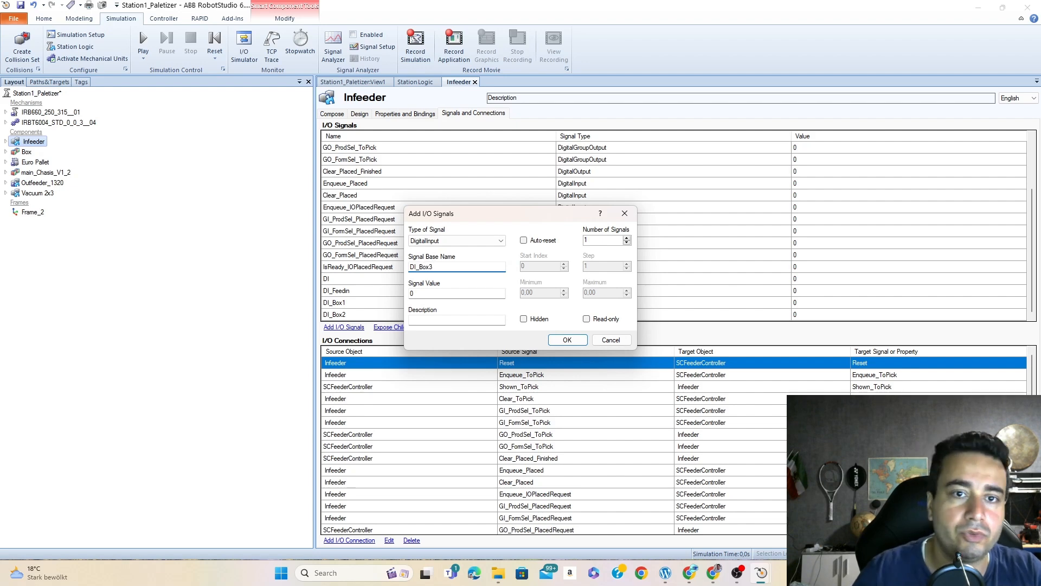
click(567, 340)
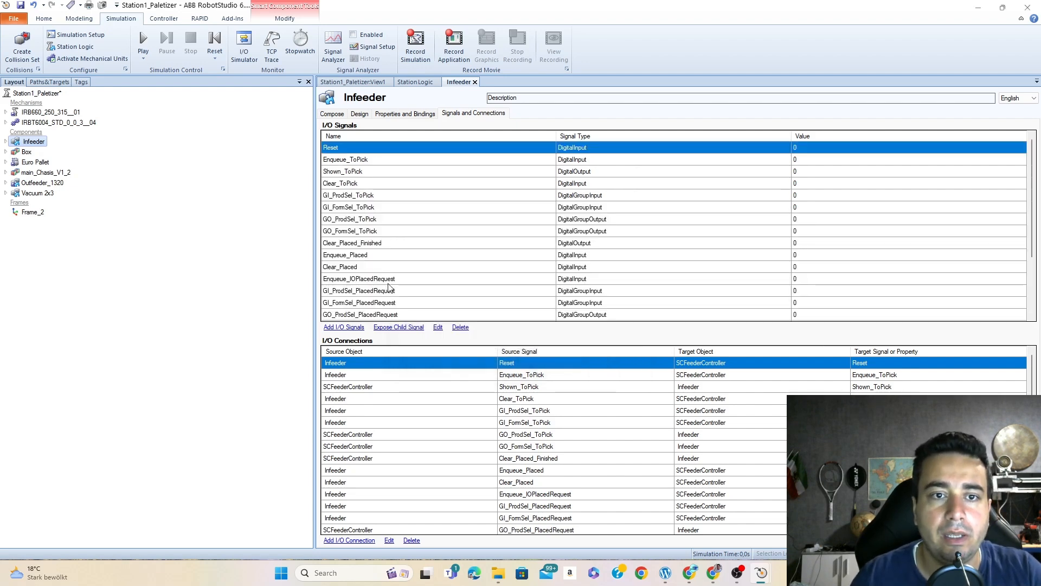
- Add a digital input signal named DI_Box4 to the Infeeder component
click(342, 327)
click(461, 267)
text(DI_)
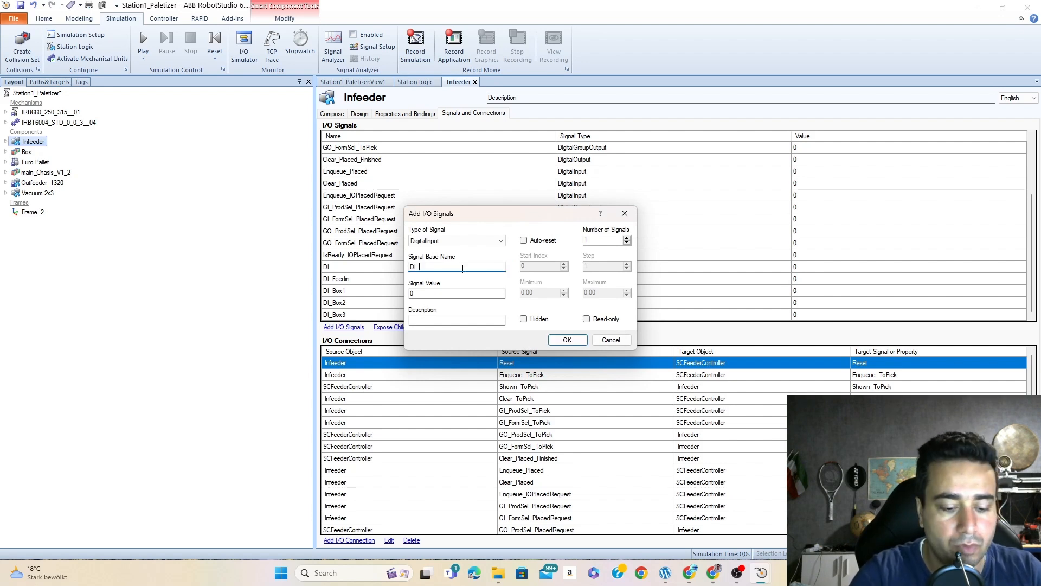
text(Box4)
click(566, 339)
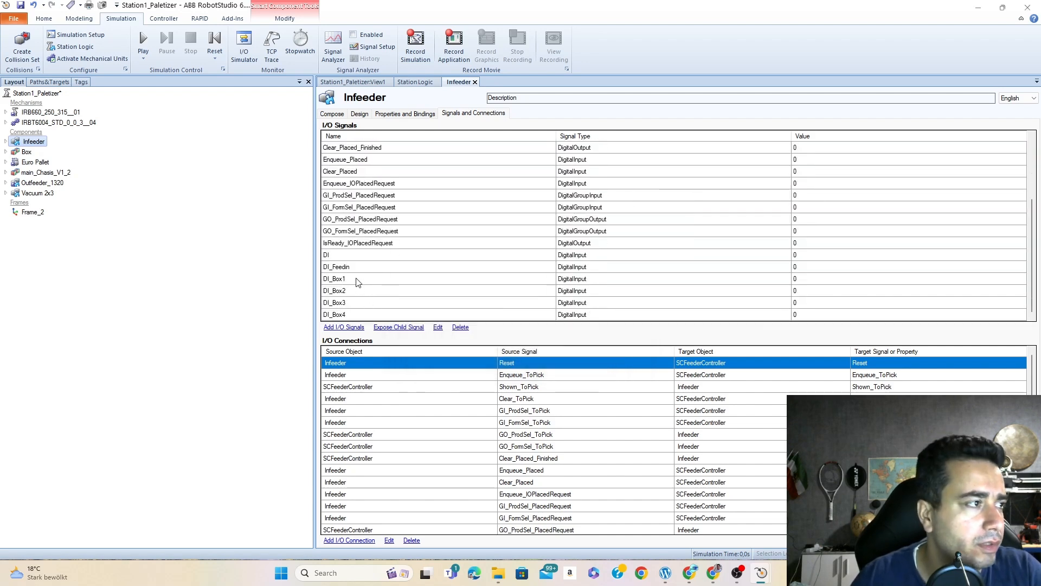
- Add a digital output signal named DO_Clearedbox to the Infeeder component
click(344, 327)
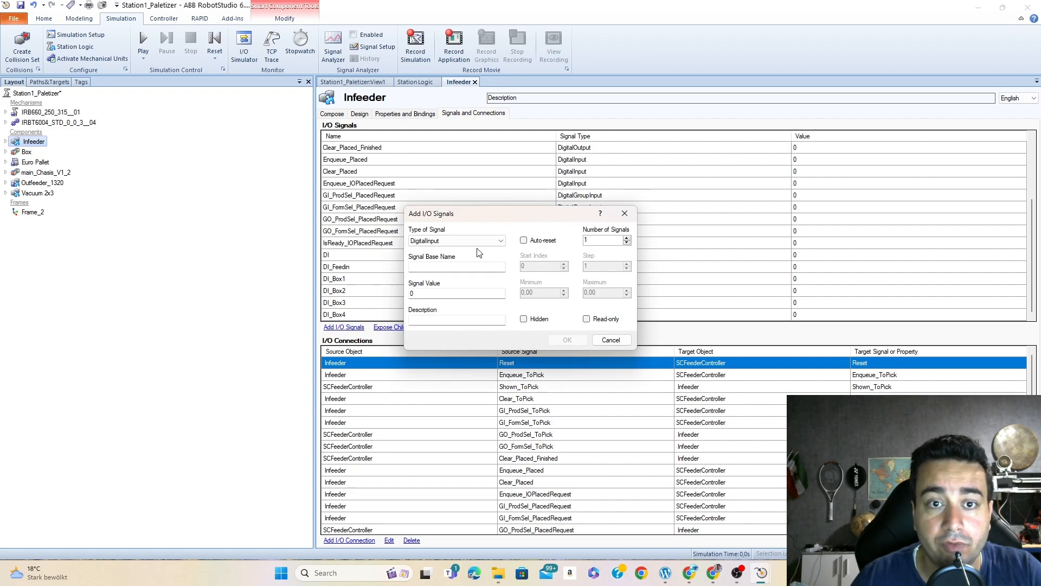
click(497, 242)
click(439, 255)
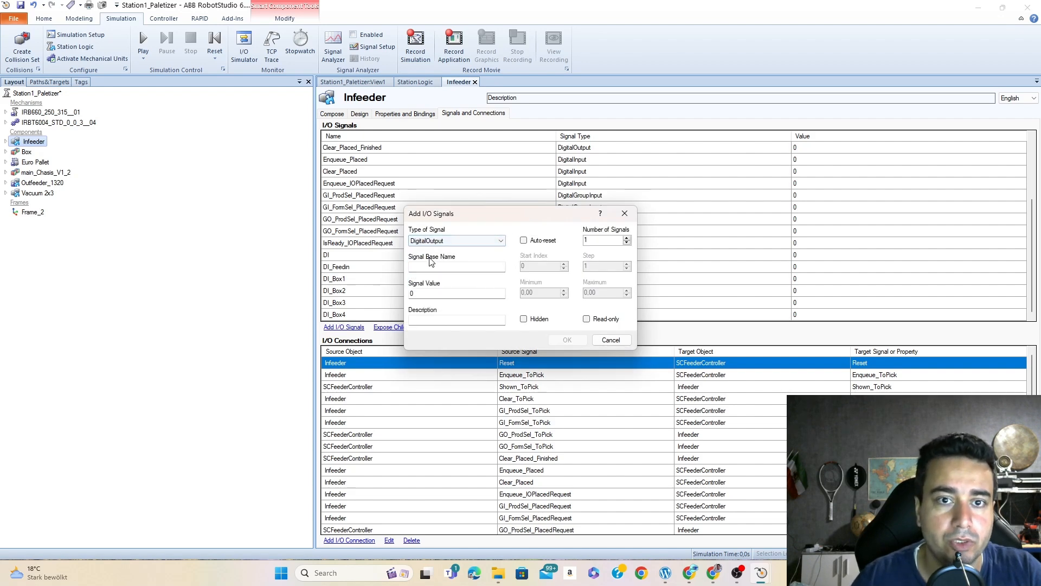
click(429, 268)
text(DI)
key(BackSpace)
text(O)
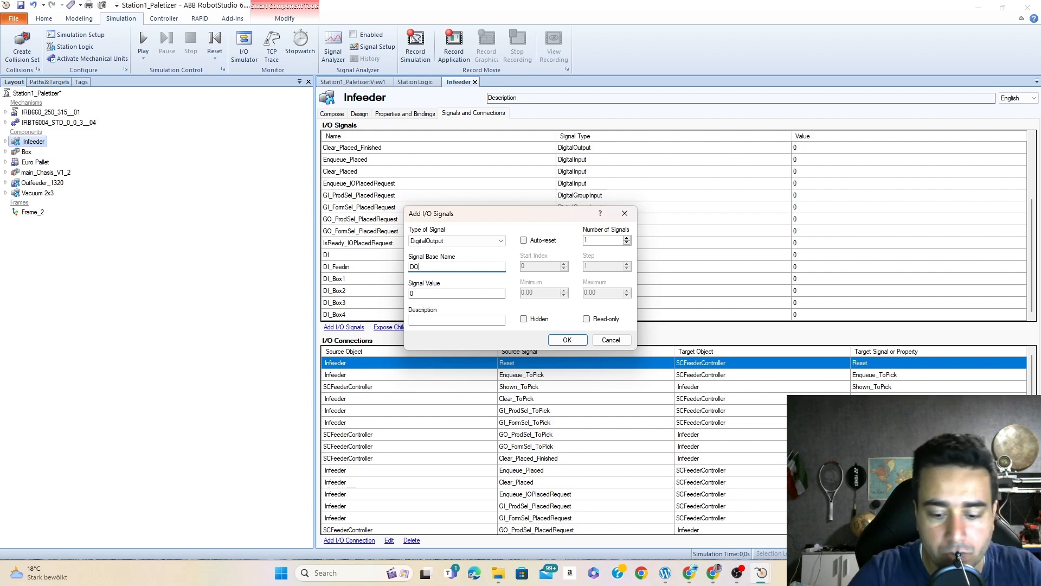
text(_Clea)
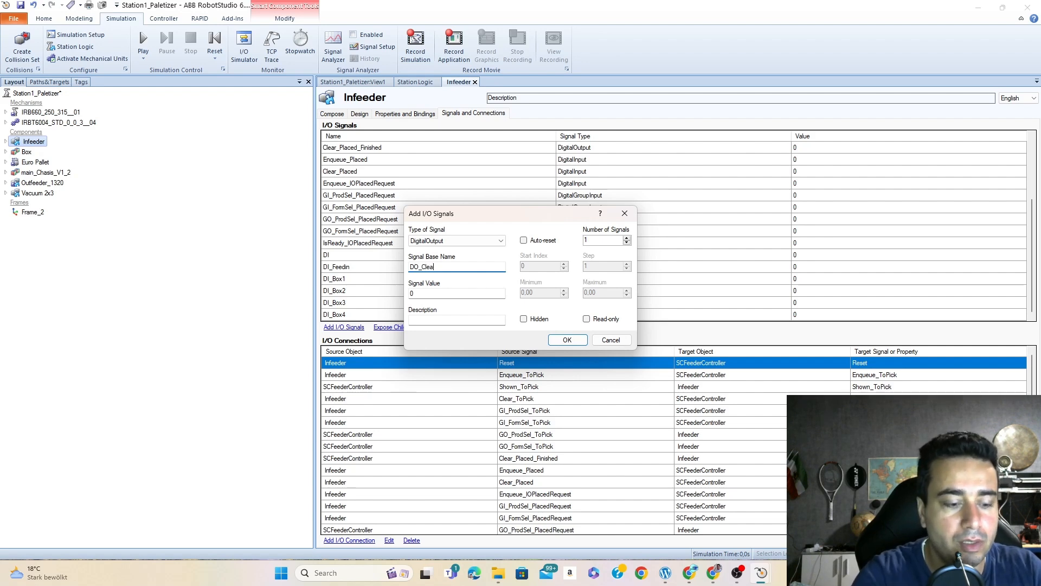
text(redbox)
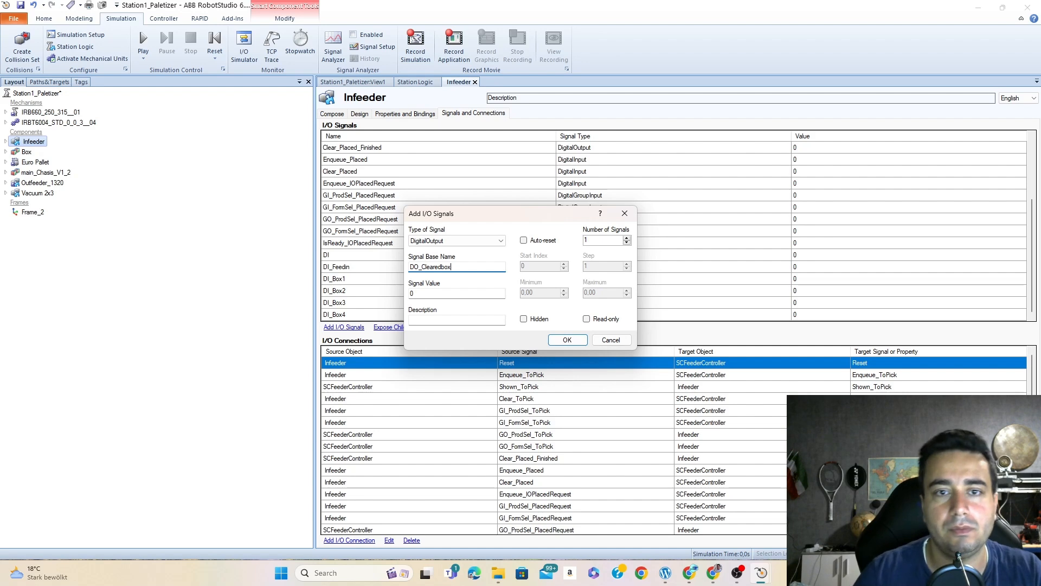
click(566, 340)
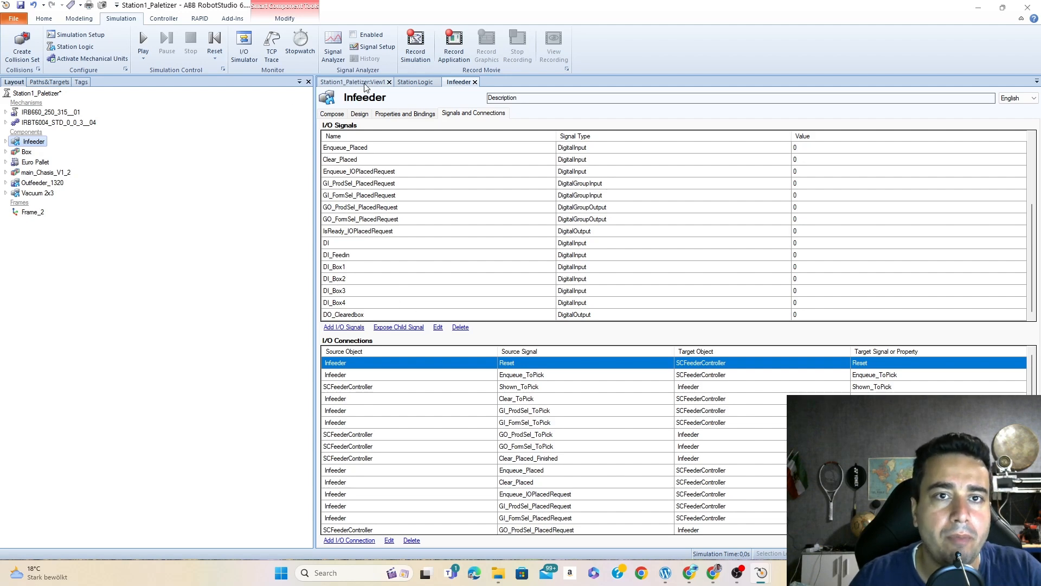
- Rearrange the station logic design by moving the Infeeder block slightly up and the System2 and Vacuum 2x3 blocks to the right
click(415, 82)
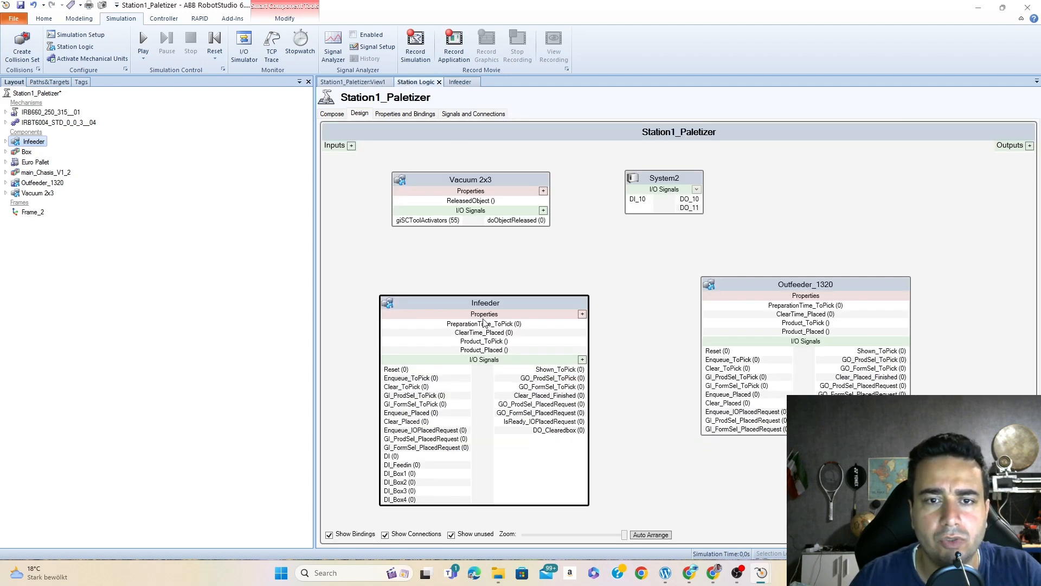
drag(530, 304, 526, 292)
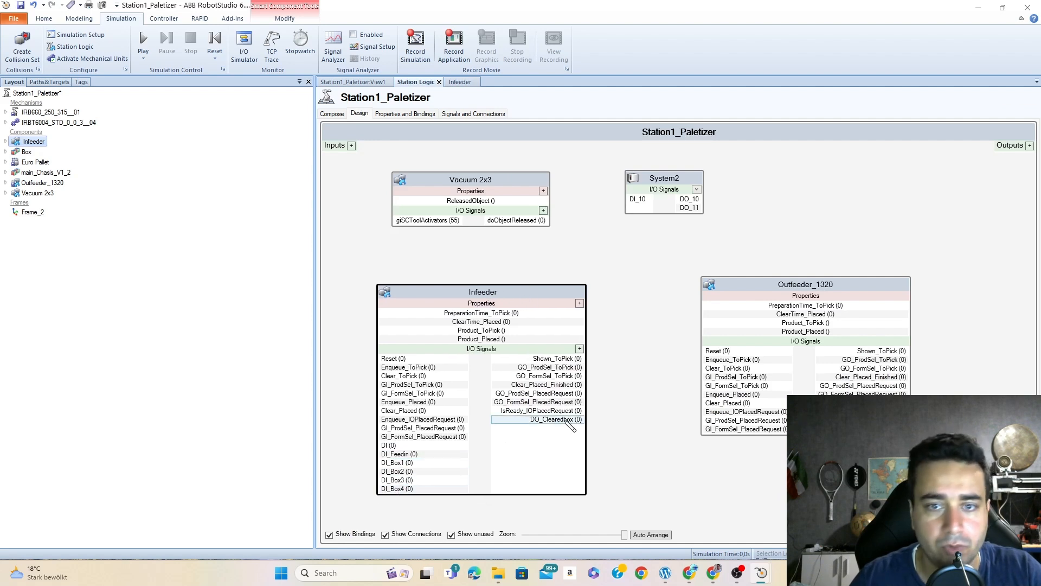
drag(670, 178, 737, 188)
drag(526, 194, 519, 193)
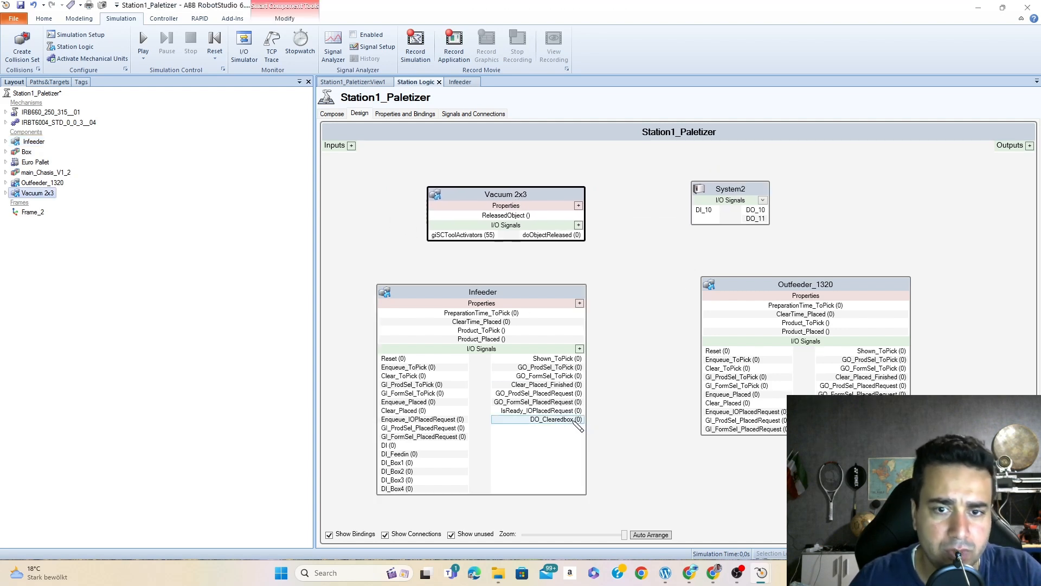
- Connect the Infeeder's DO_Clearedbox output to System2's DI_10 input and check which other signals System2 offers
drag(570, 421, 698, 212)
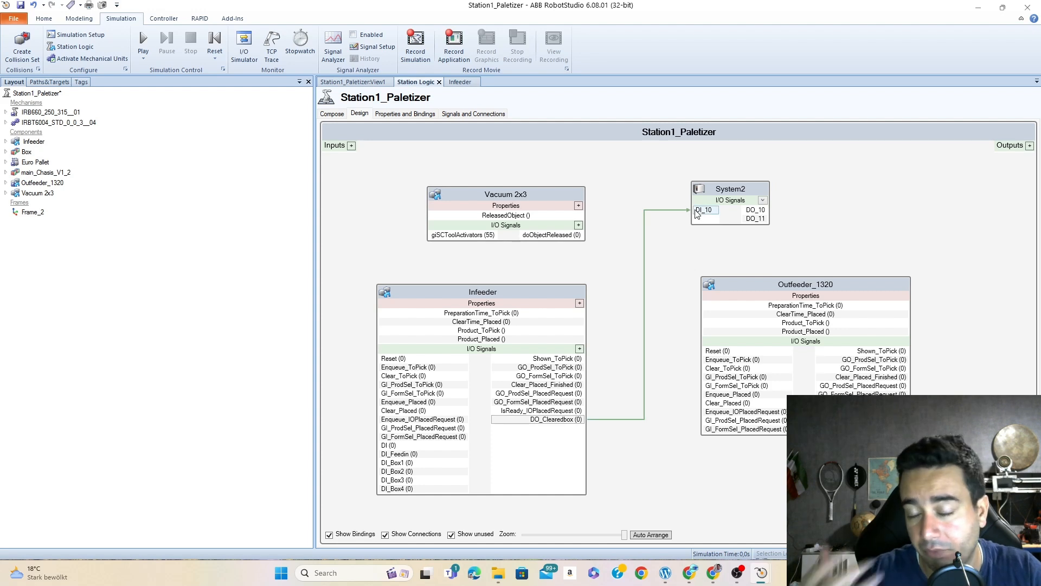
click(763, 201)
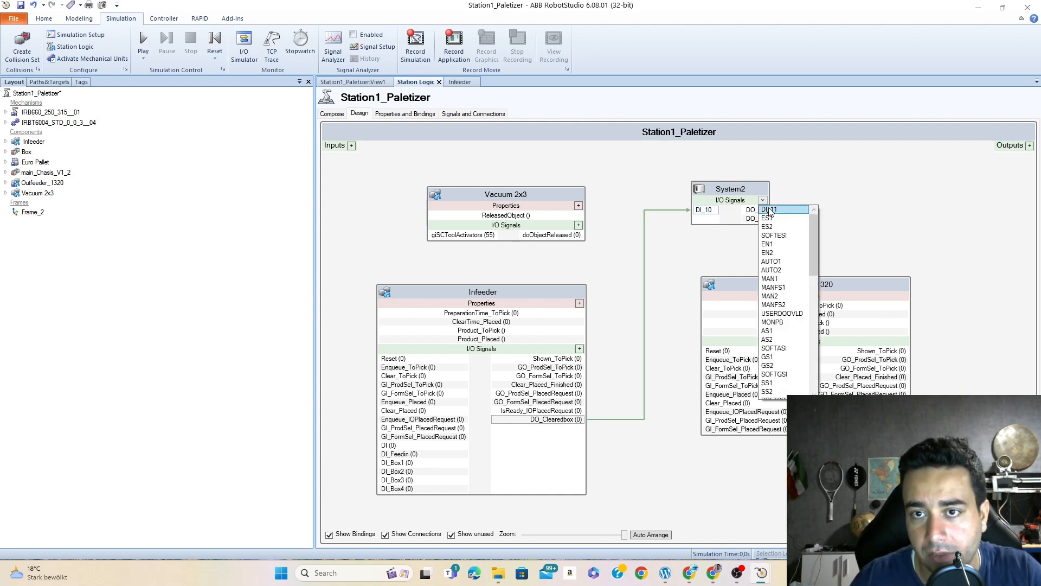
click(763, 201)
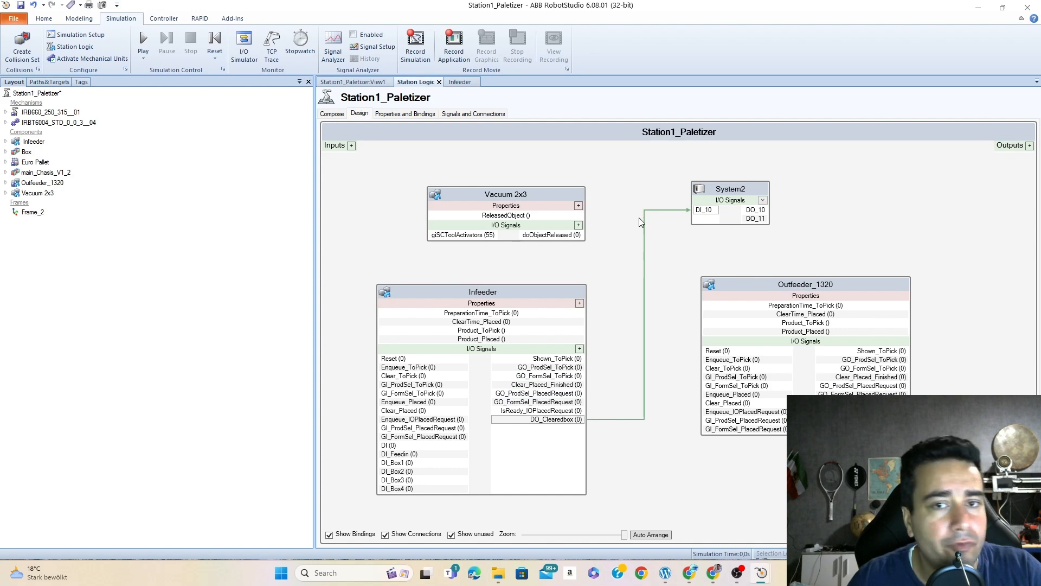
- Open the Vacuum 2x3 component and add a digital input signal named DiAttach
double_click(538, 200)
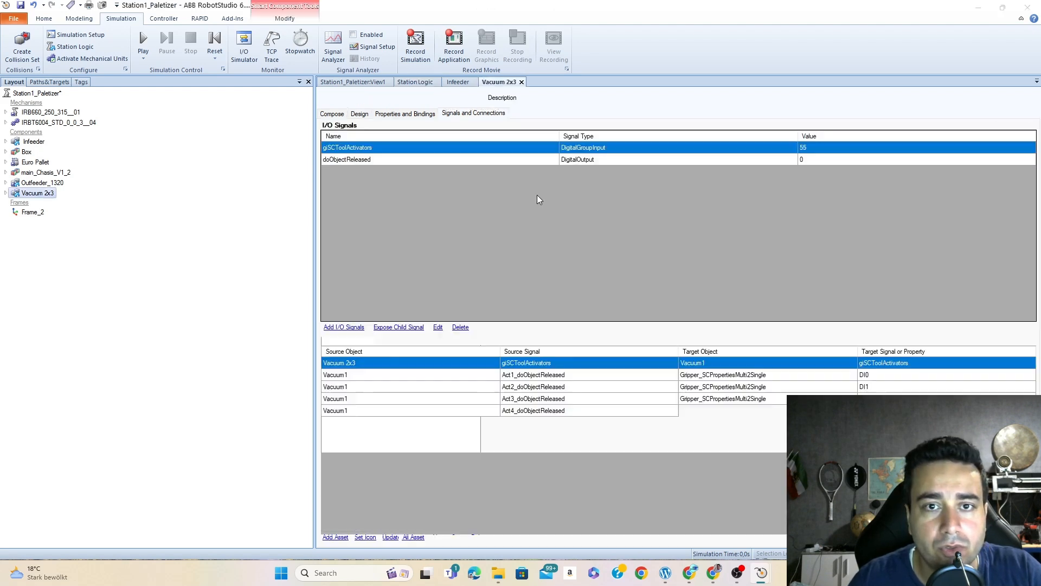
click(348, 328)
click(432, 266)
text(DI)
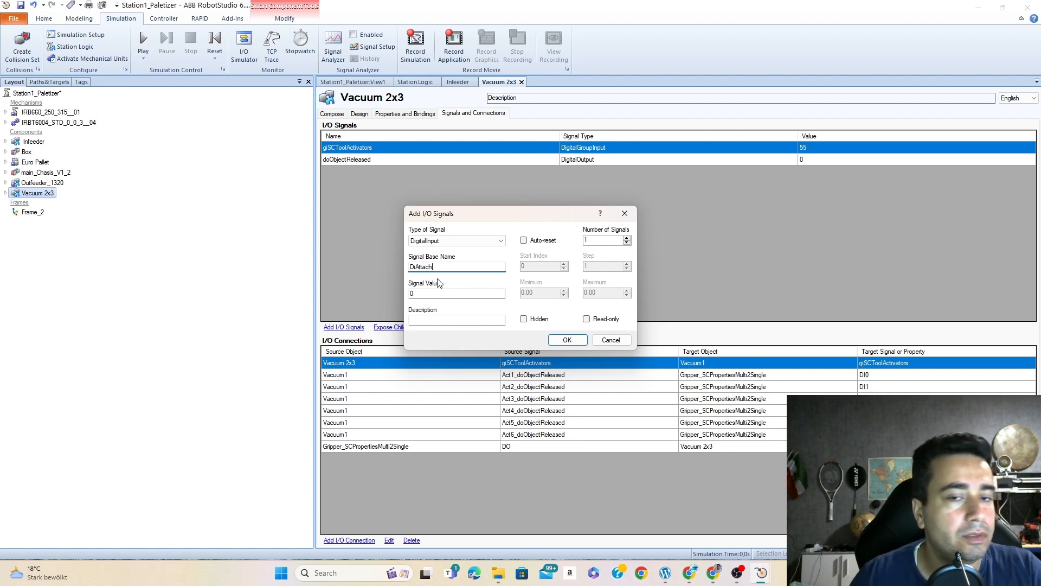
click(567, 339)
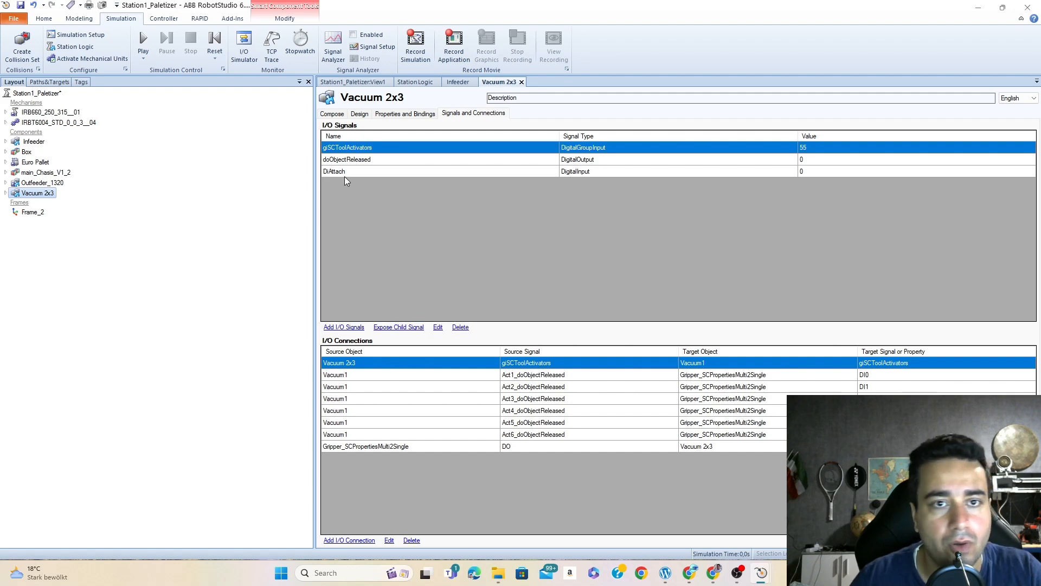
- Add a digital output signal named DoAttached to the Vacuum 2x3 component
click(353, 325)
click(500, 240)
click(442, 254)
click(491, 268)
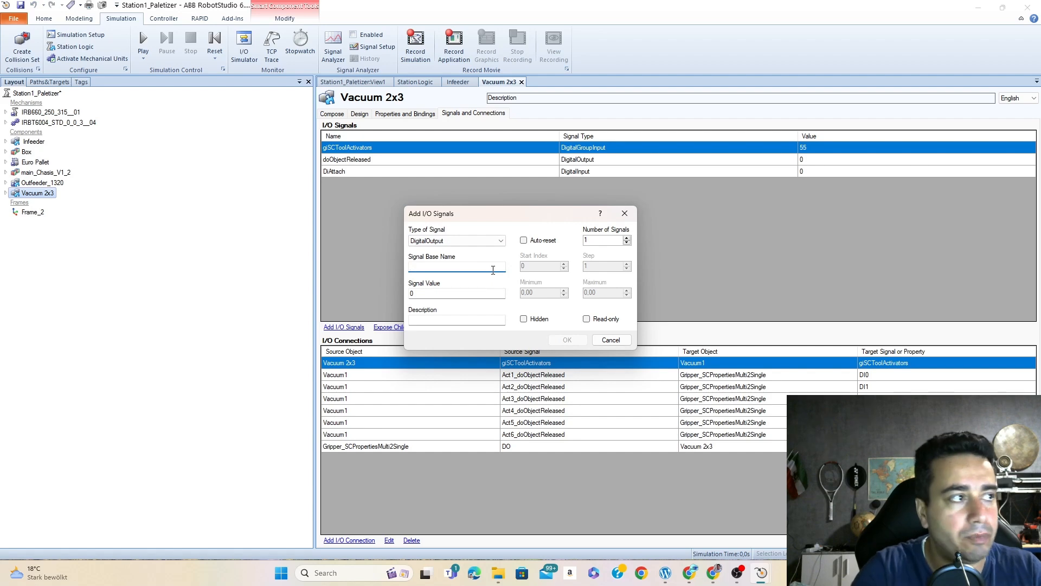
text(Do)
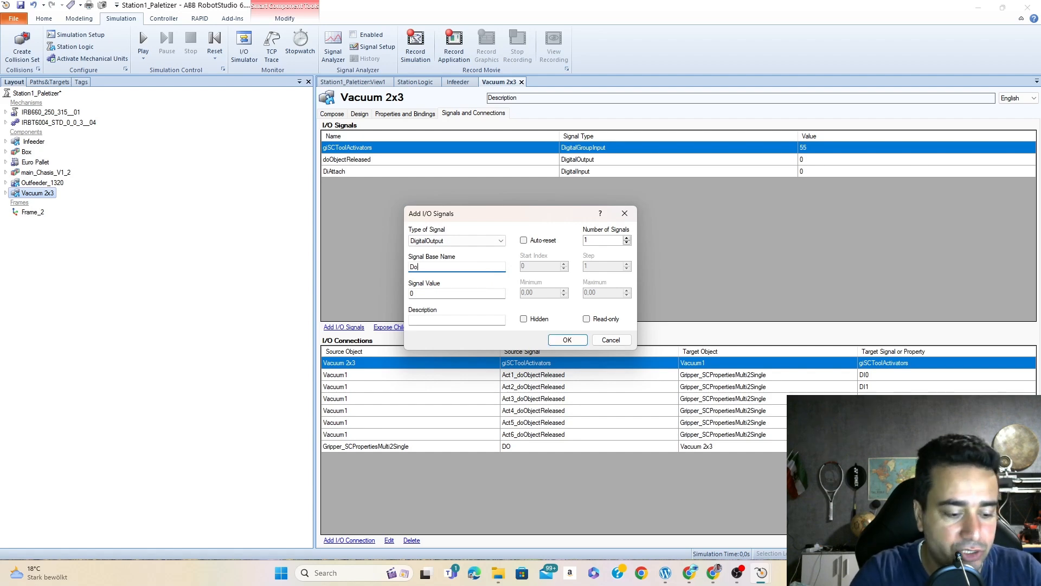
text(Attached)
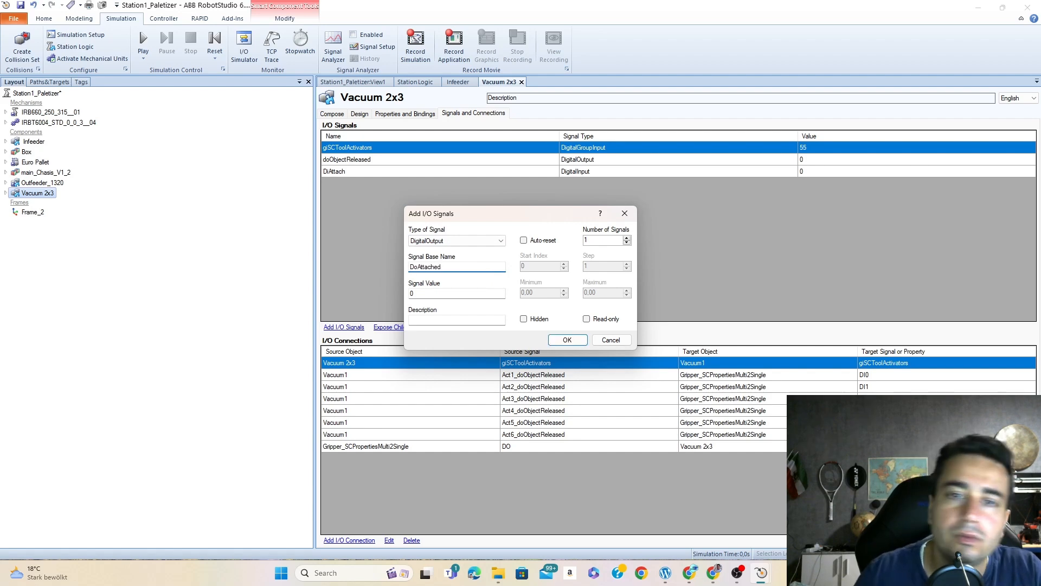
click(564, 340)
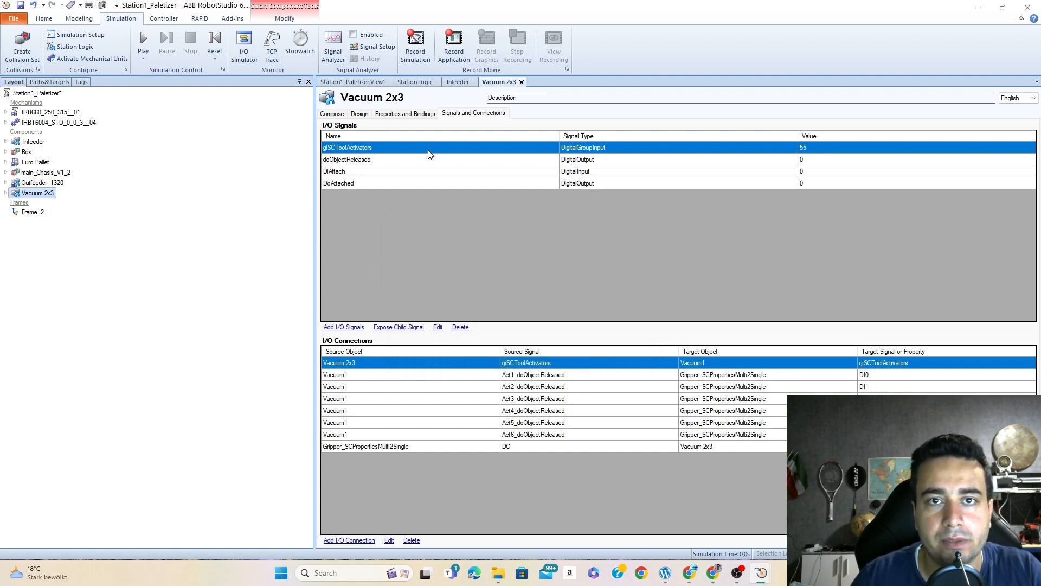
- In the station logic design, connect System2's DO_10 output to the Vacuum 2x3's DiAttach input
click(416, 83)
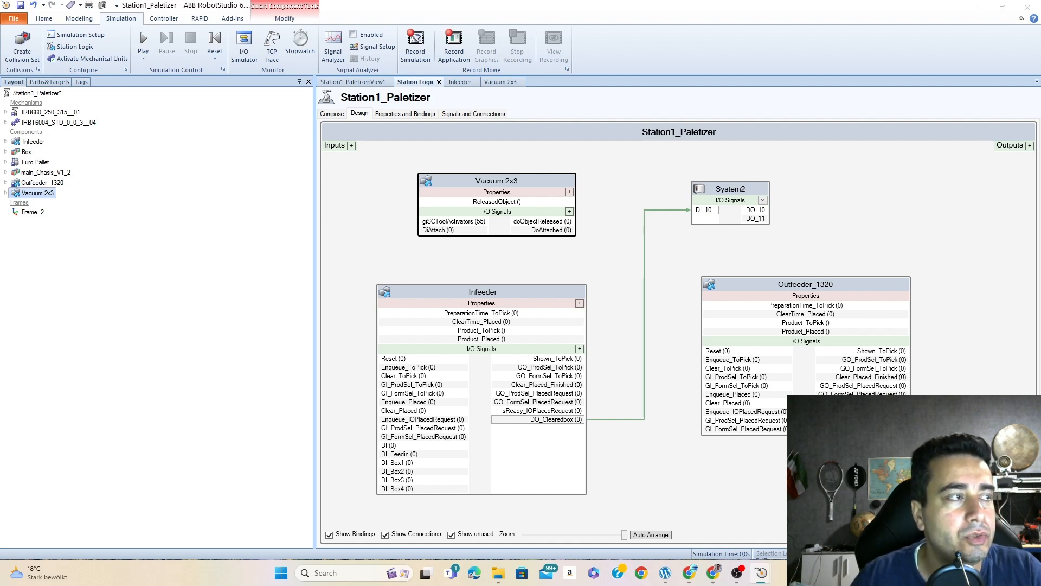
click(754, 190)
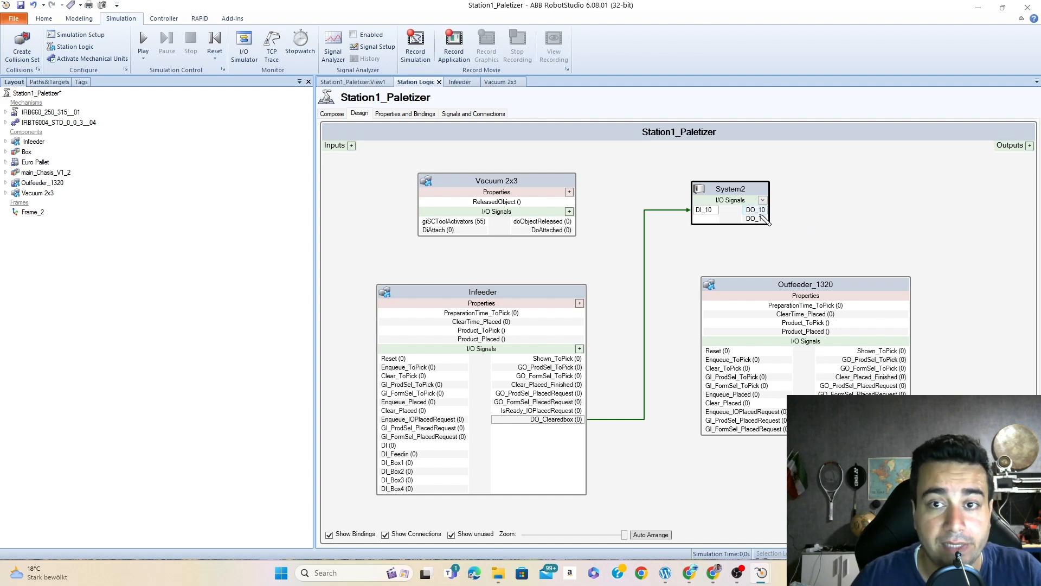
drag(761, 217, 446, 234)
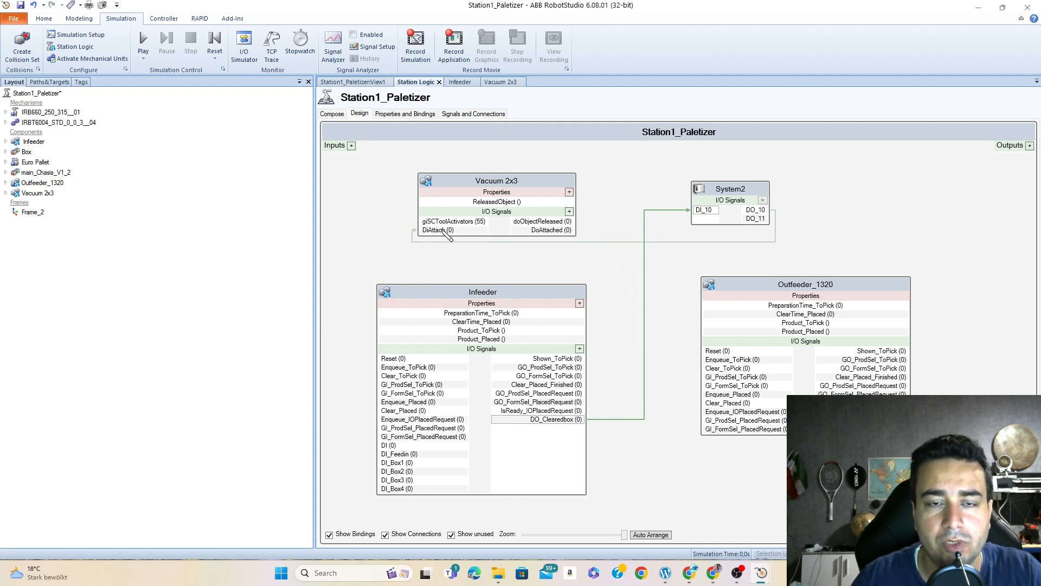
click(446, 233)
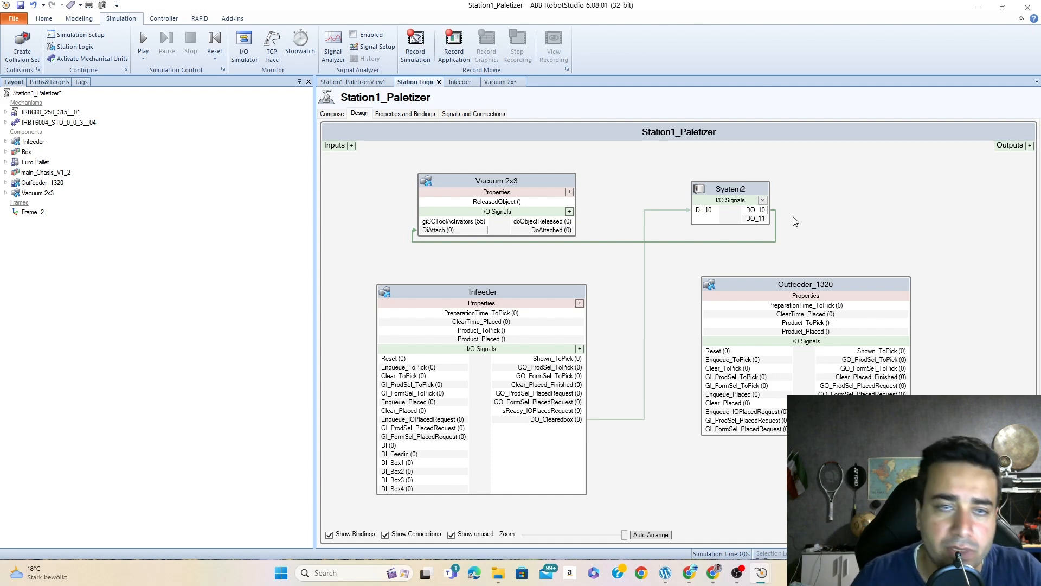
- Review the station's signals and connections, and close the Vacuum 2x3 and Infeeder component editors
double_click(846, 286)
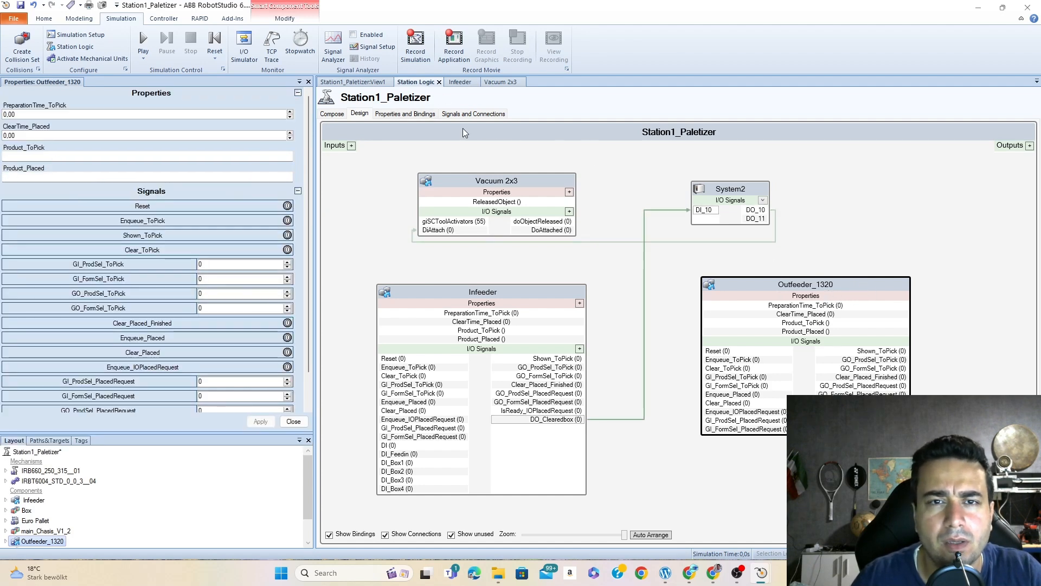
click(466, 114)
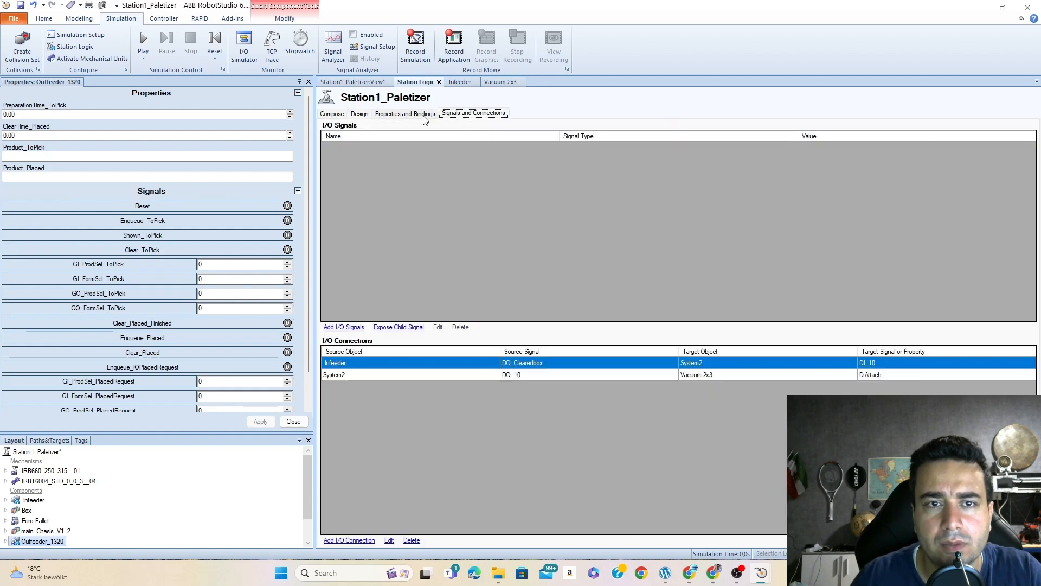
click(360, 114)
click(500, 82)
click(524, 82)
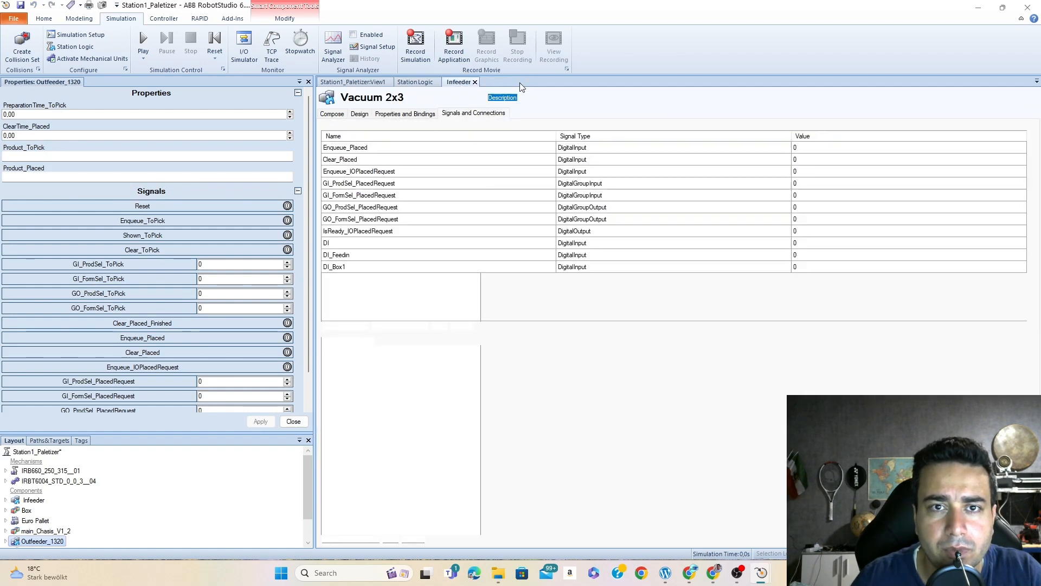
click(474, 82)
double_click(511, 186)
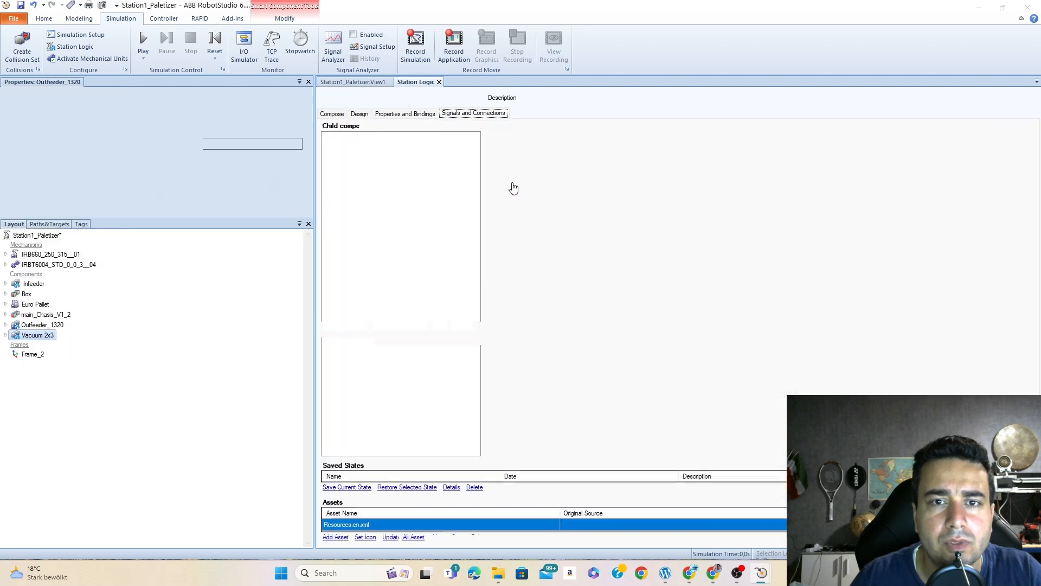
click(484, 82)
- Examine the properties and signals of the Outfeeder_1320 component in the station logic
click(802, 281)
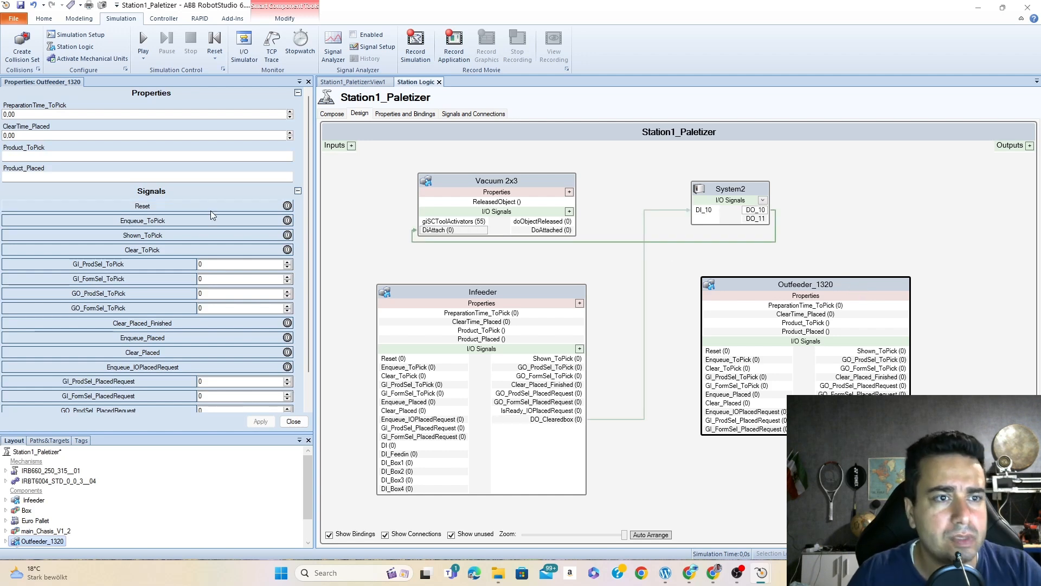
drag(310, 171, 314, 213)
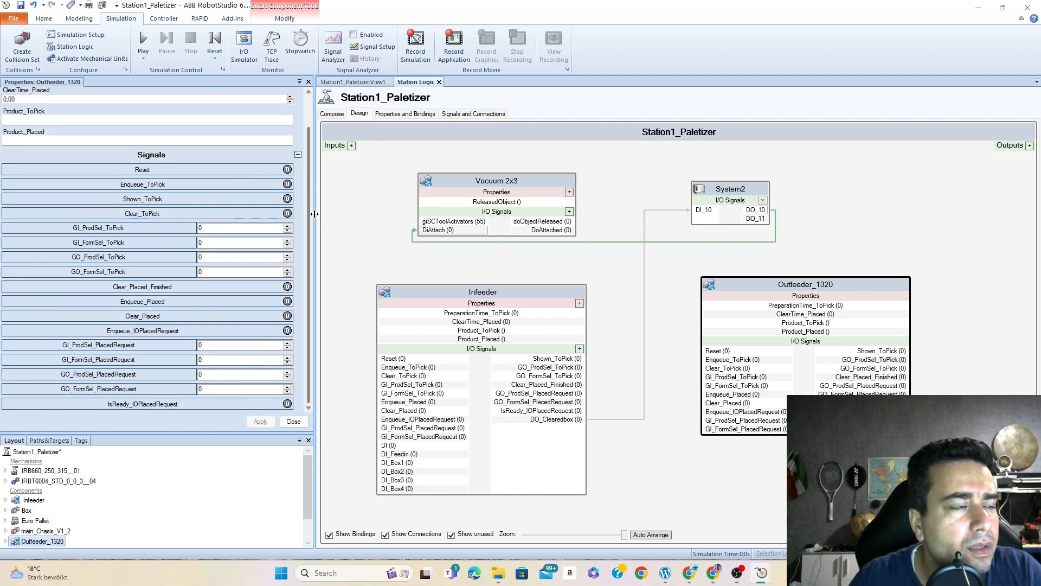
click(902, 347)
click(863, 287)
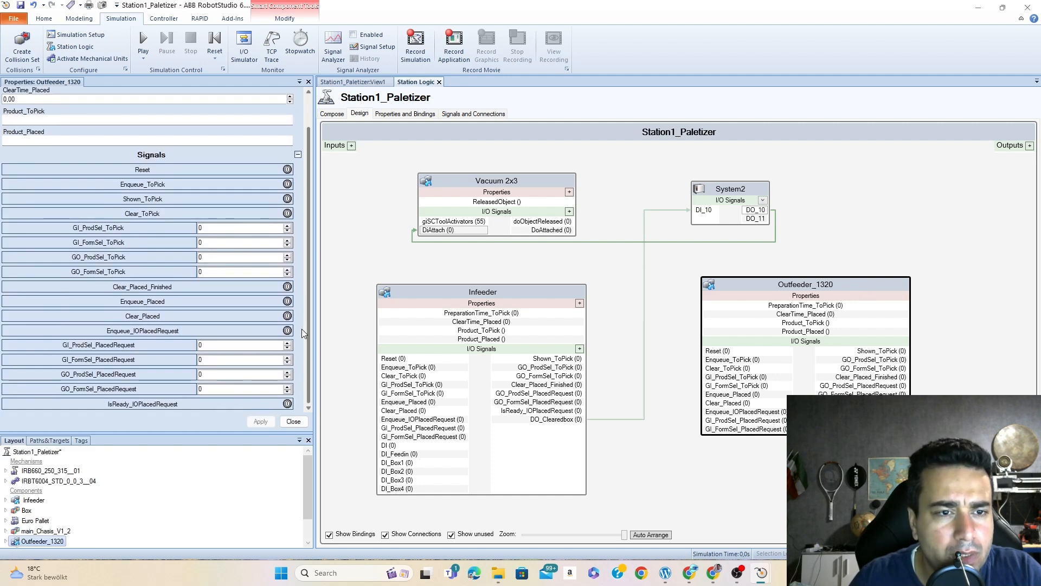
scroll(302, 328, up, 2)
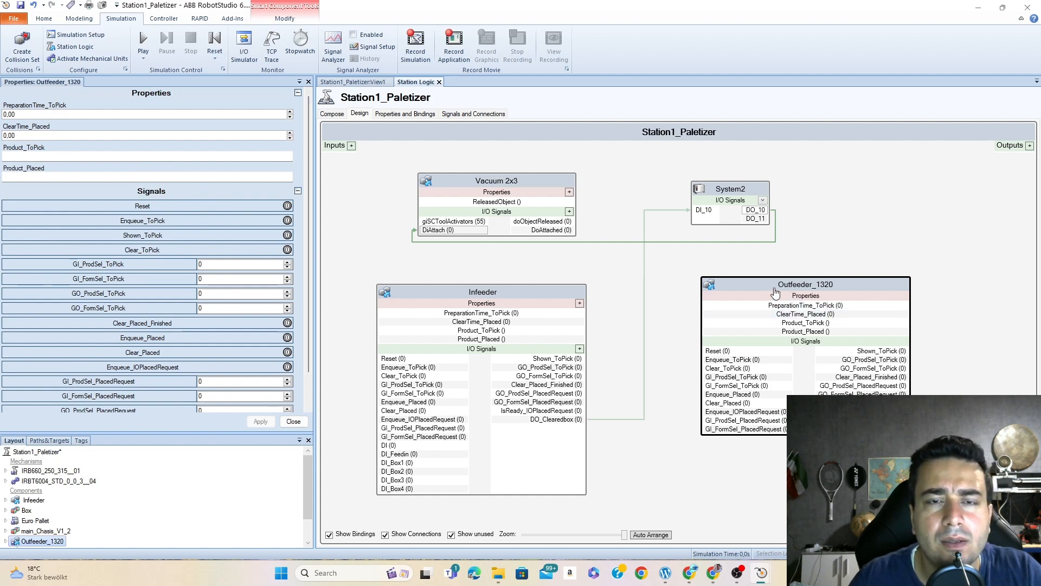
click(800, 306)
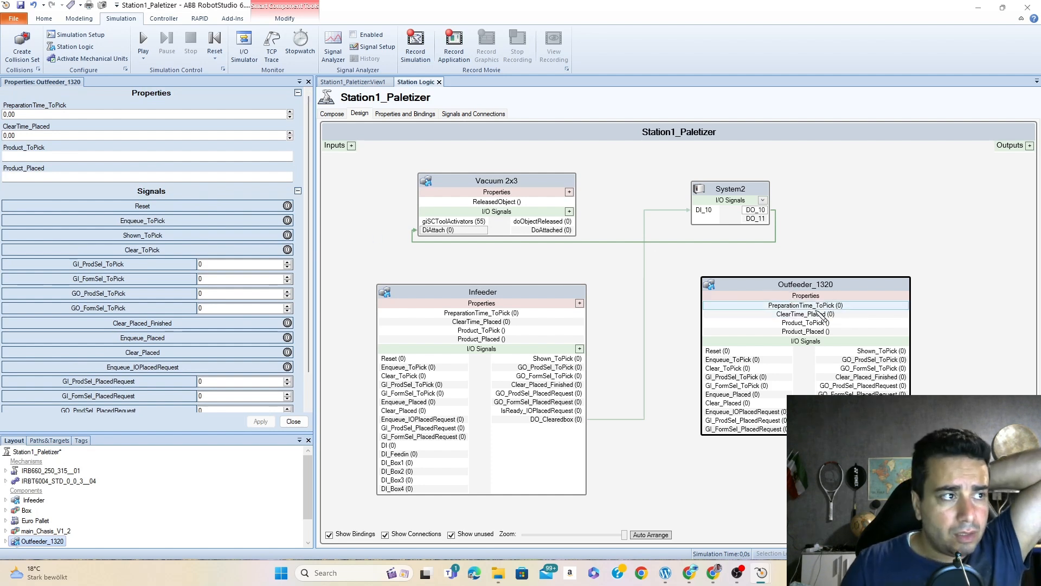
click(737, 573)
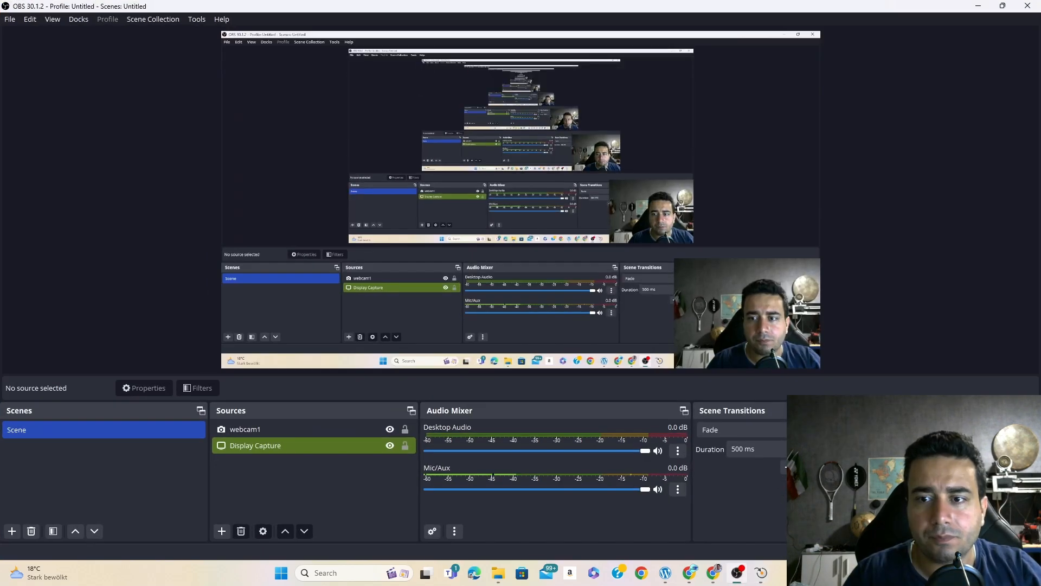
click(978, 6)
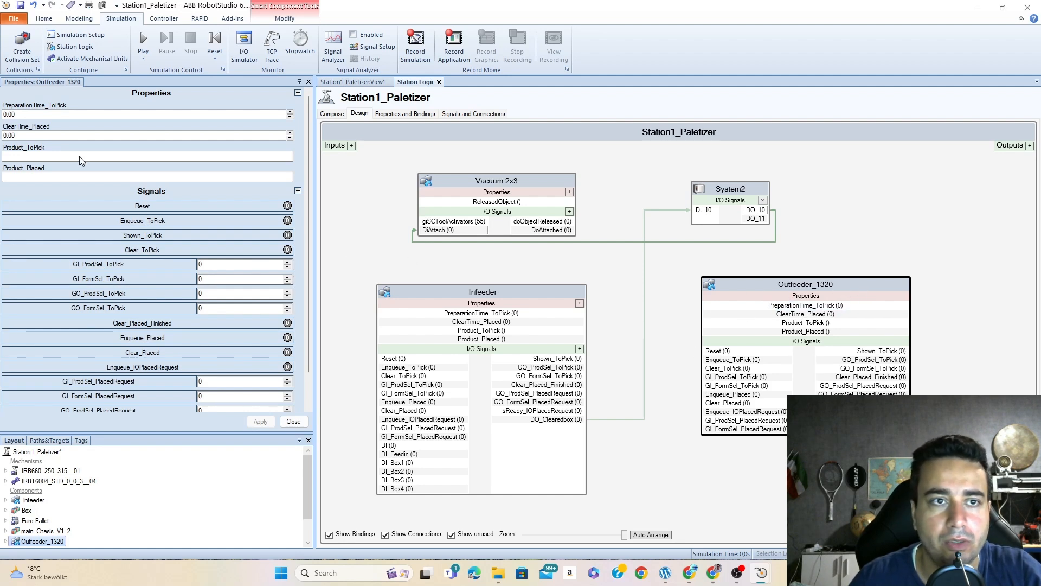
- Expand Outfeeder_1320 in the station's component tree and disconnect it from its library
drag(309, 202, 311, 161)
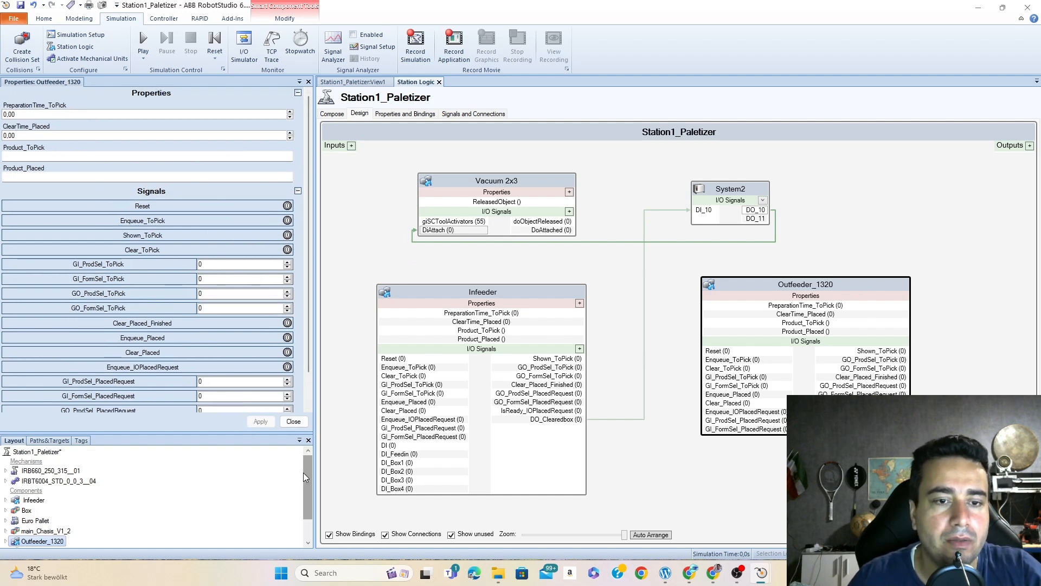
scroll(304, 491, down, 1)
click(6, 512)
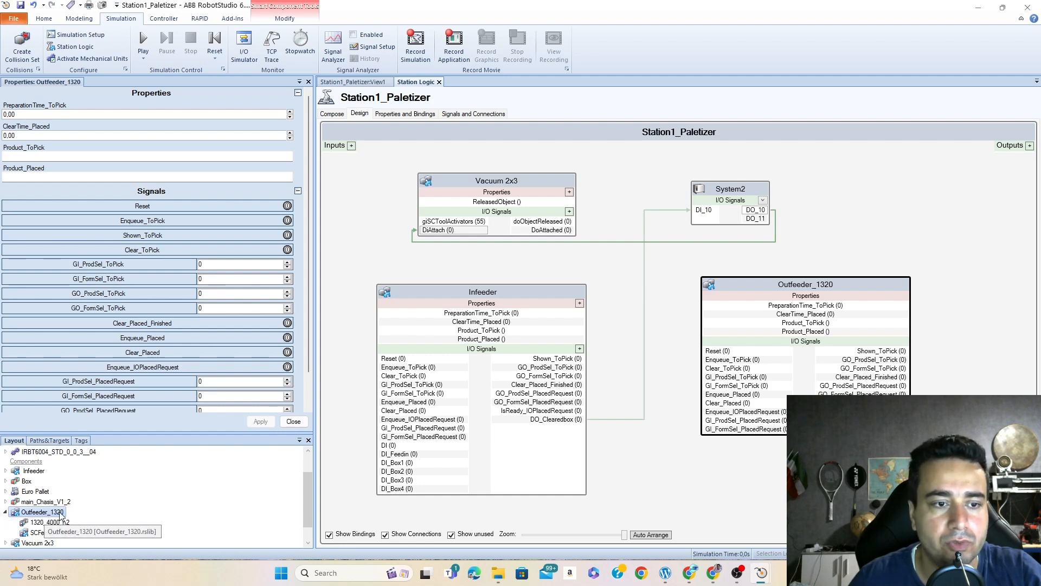
right_click(38, 515)
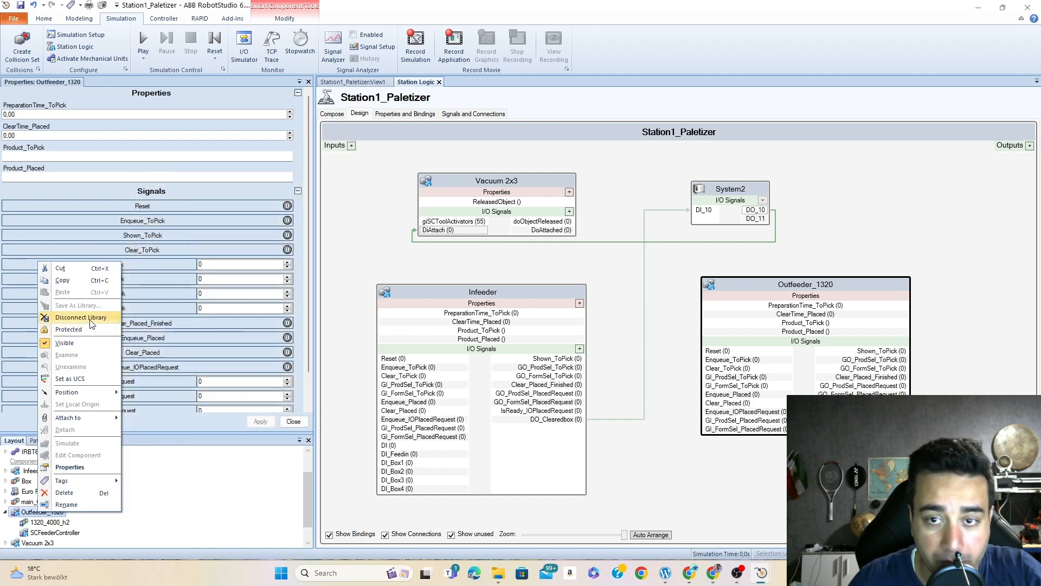
click(78, 318)
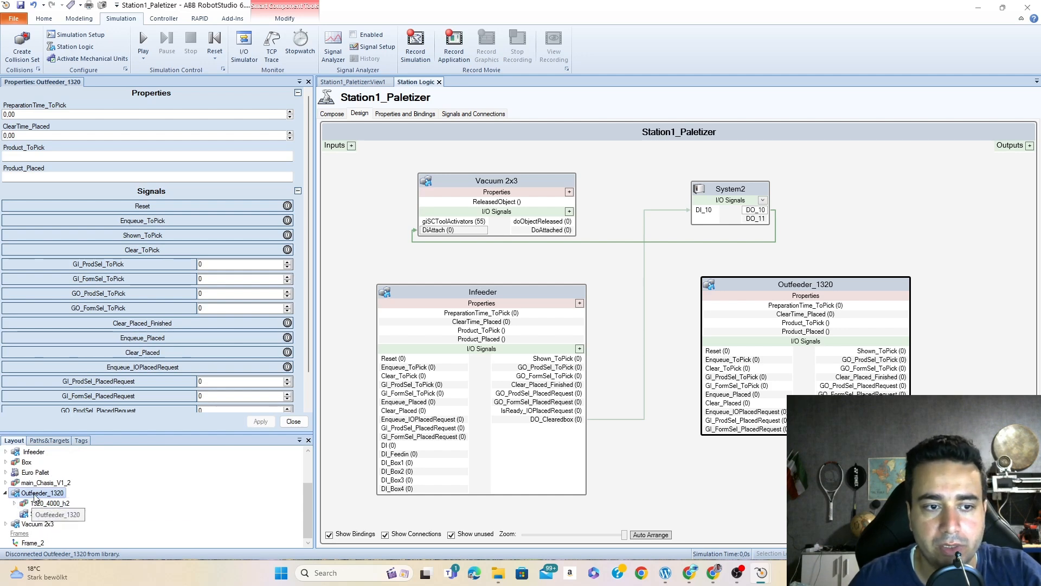
- Open the Outfeeder_1320 component for editing and add a digital input signal named DI_Palletin
double_click(846, 283)
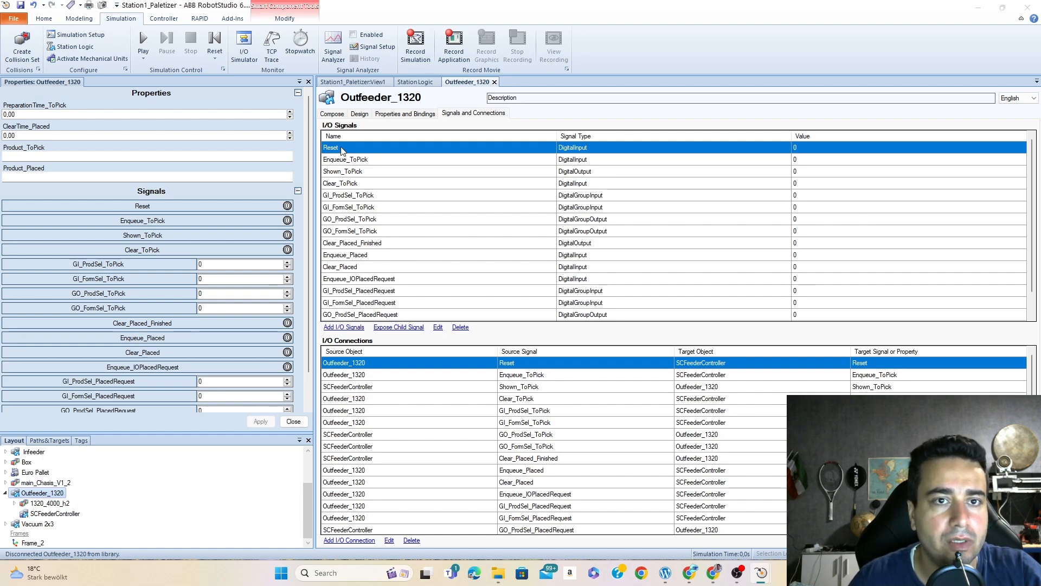
click(343, 327)
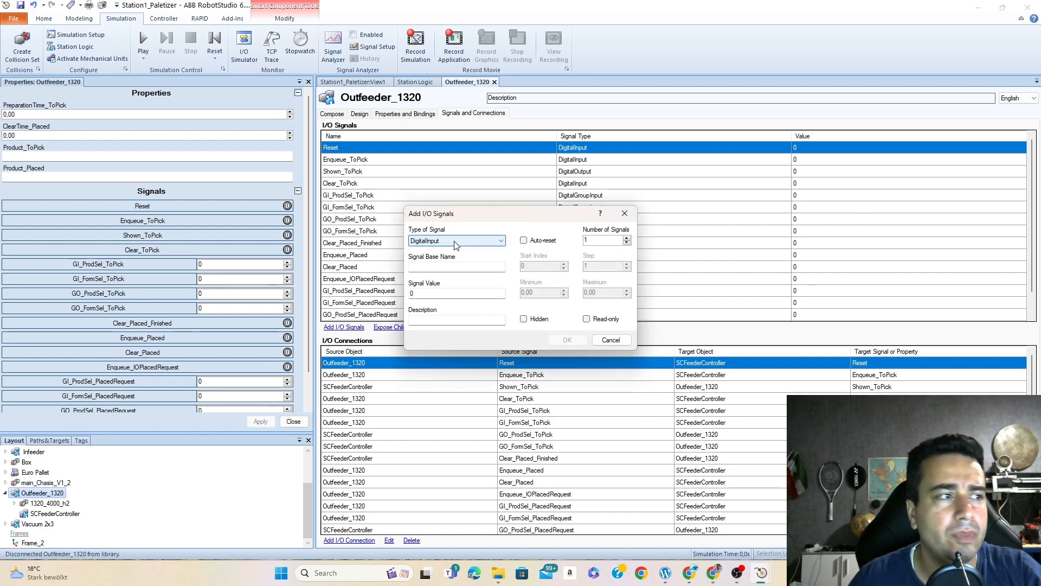
click(433, 266)
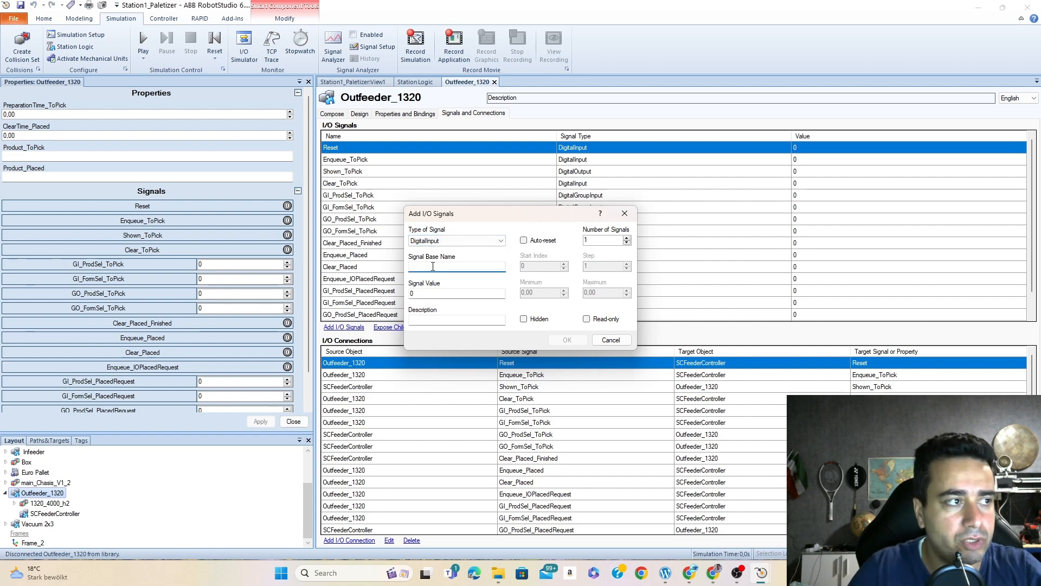
text(DI)
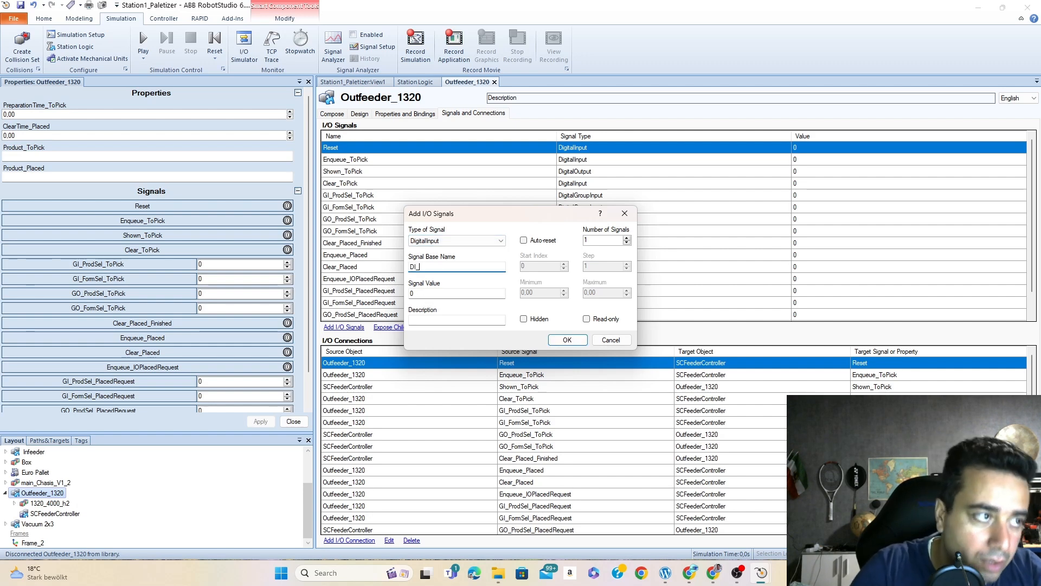
text(_Palle)
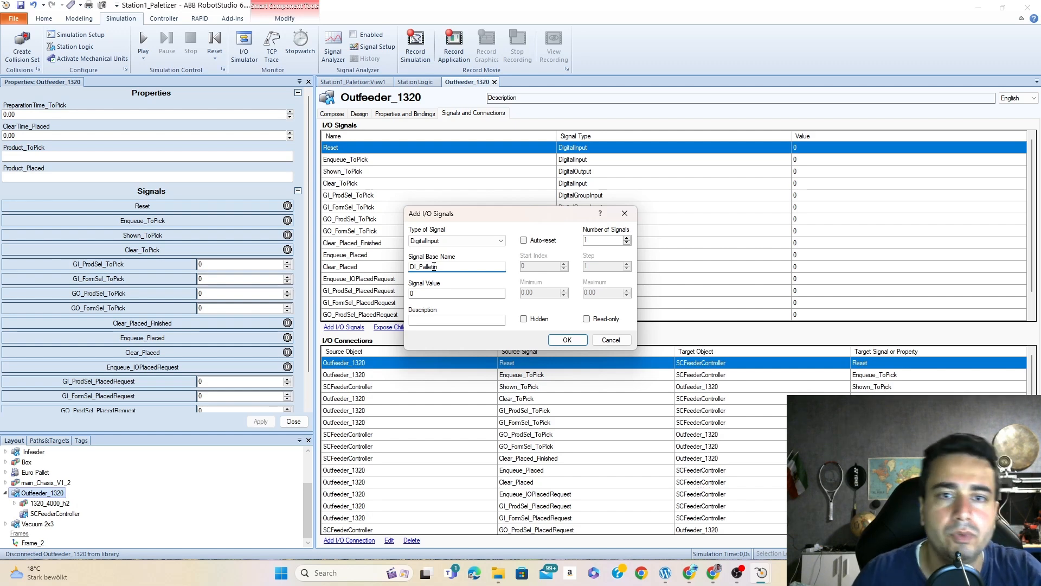
text(tin)
click(564, 339)
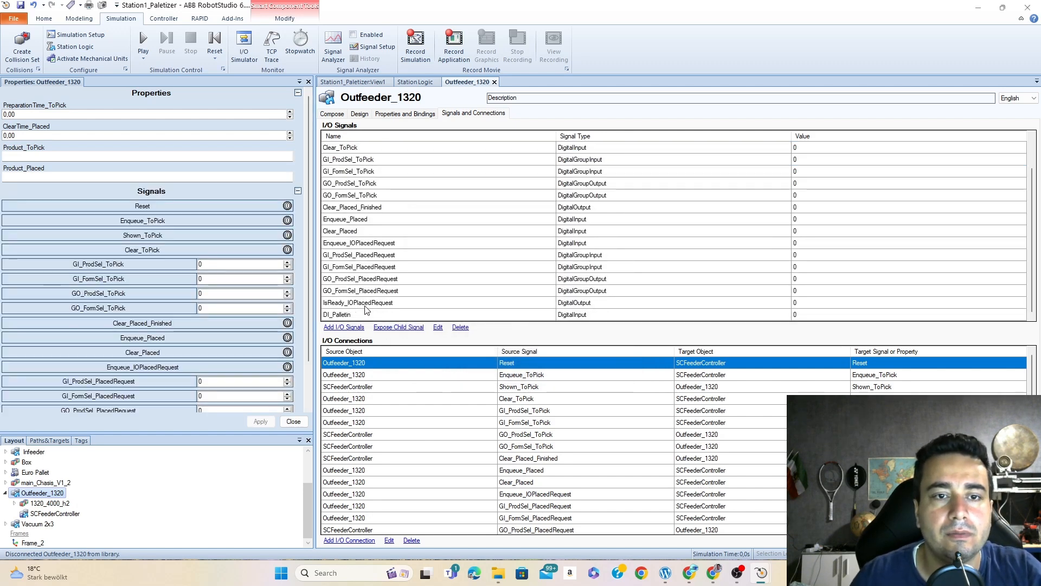
- Add a digital output signal named DO_Palletout to the Outfeeder_1320 component
click(341, 327)
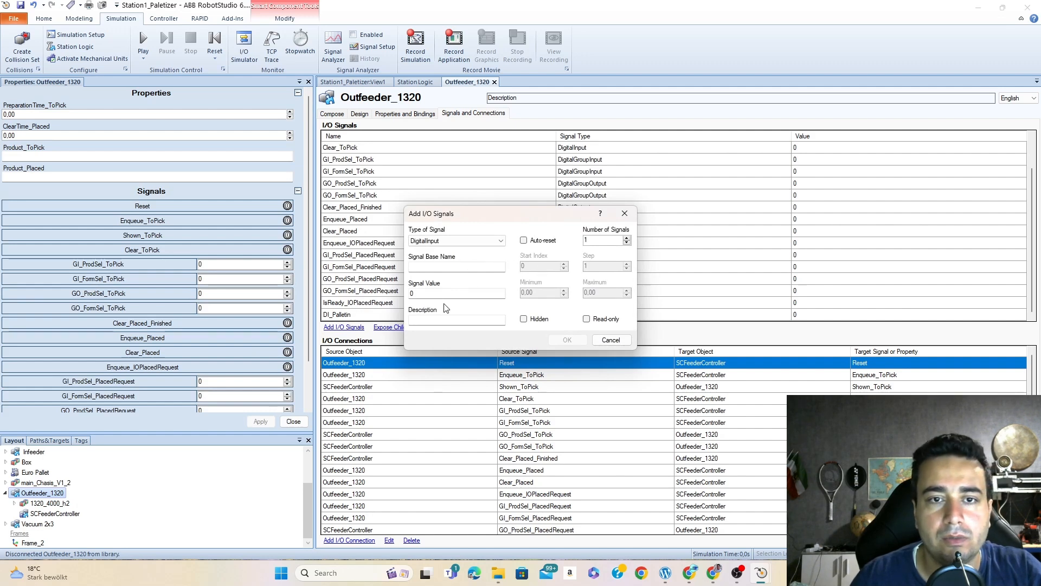
click(470, 241)
click(434, 258)
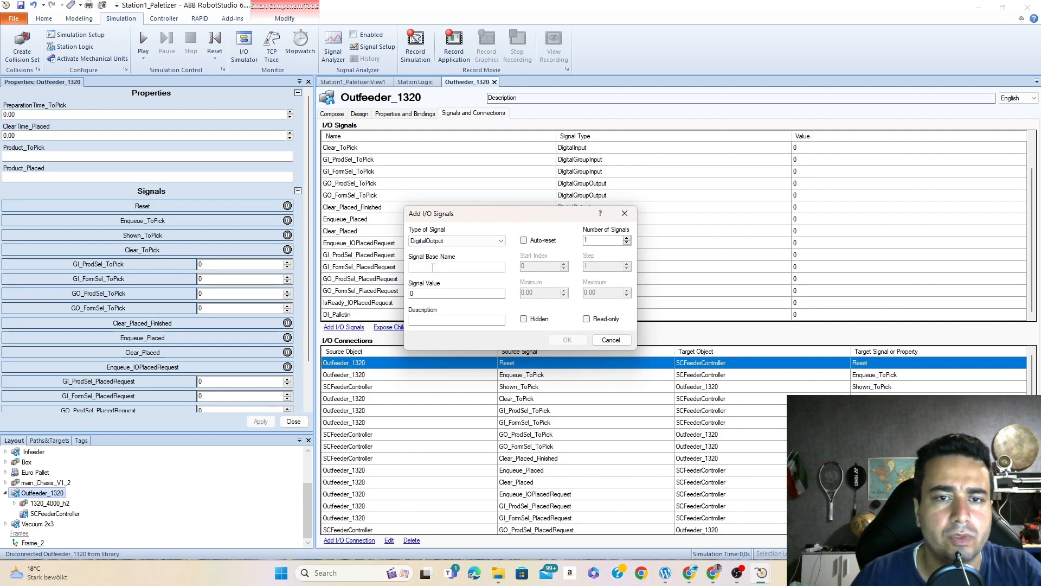
text(DO_Palletout)
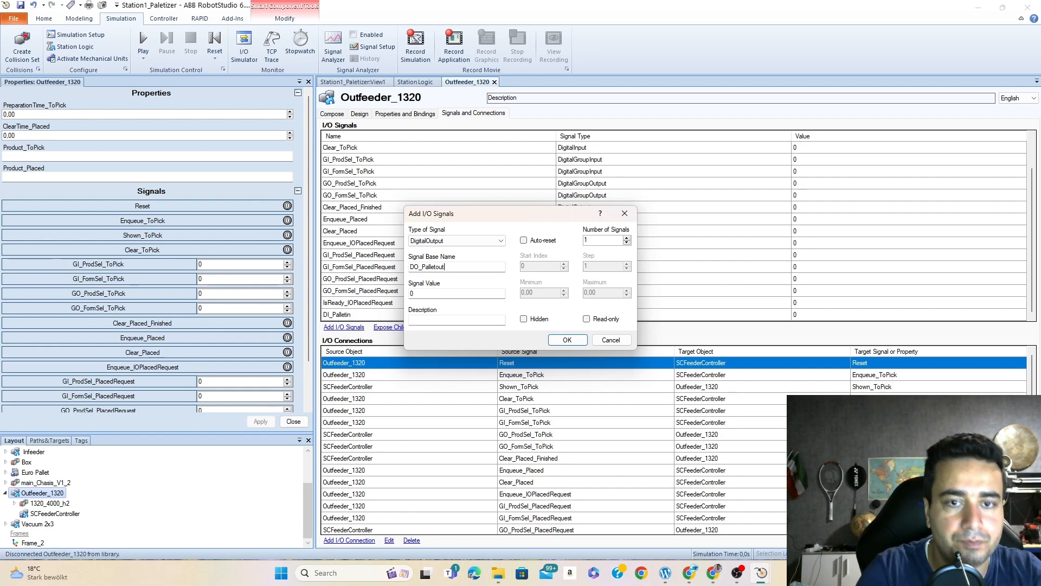
click(567, 340)
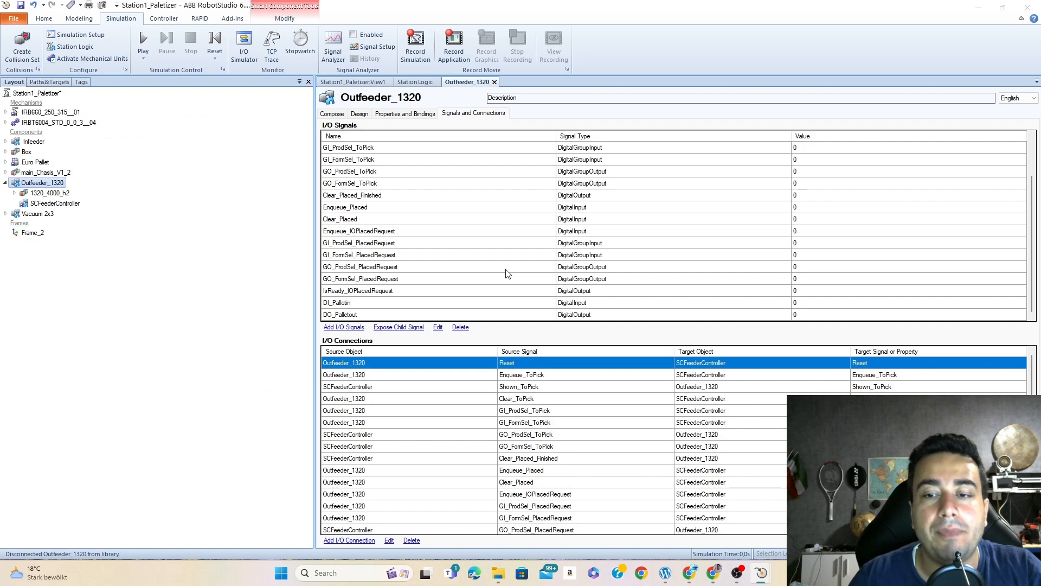
- Return to the station logic design and connect System2's DO_11 output to Outfeeder_1320's DI_Palletin input
click(375, 82)
click(415, 81)
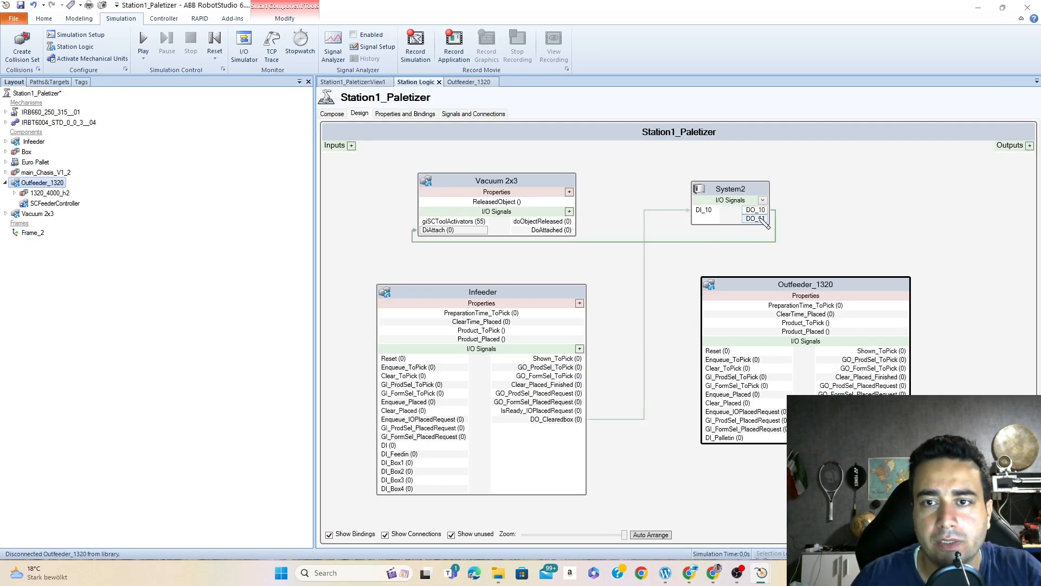
drag(761, 219, 723, 443)
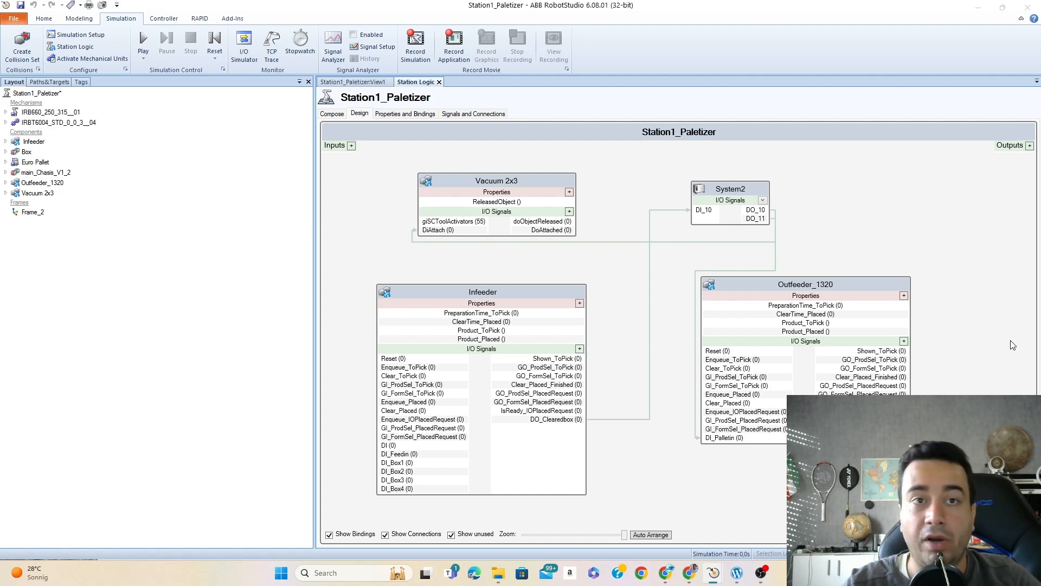
- Open the Infeeder component's internal design and examine the existing bindings and signal connections to the SCFeederController block
click(505, 296)
double_click(518, 297)
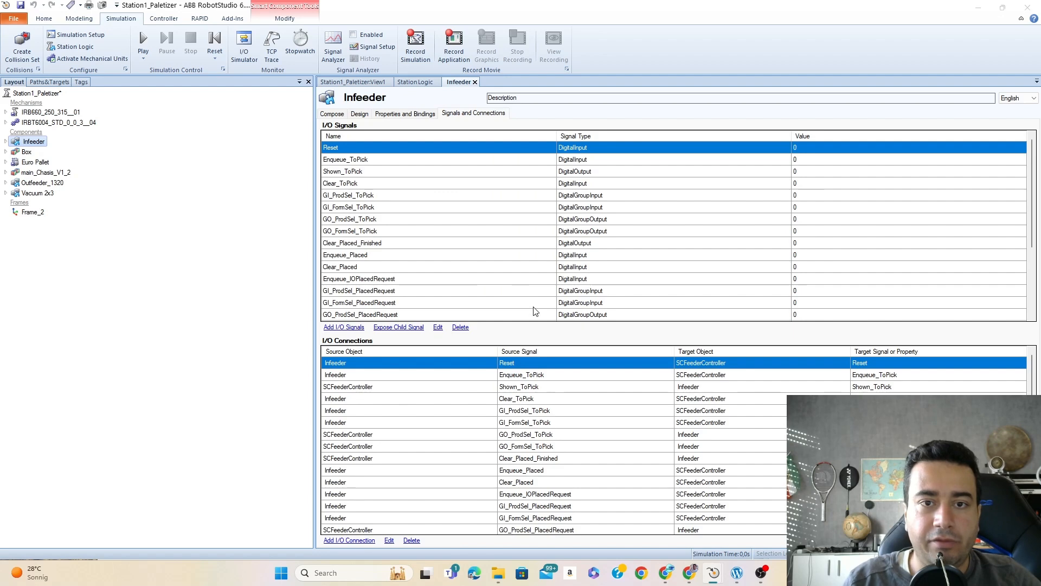
click(360, 115)
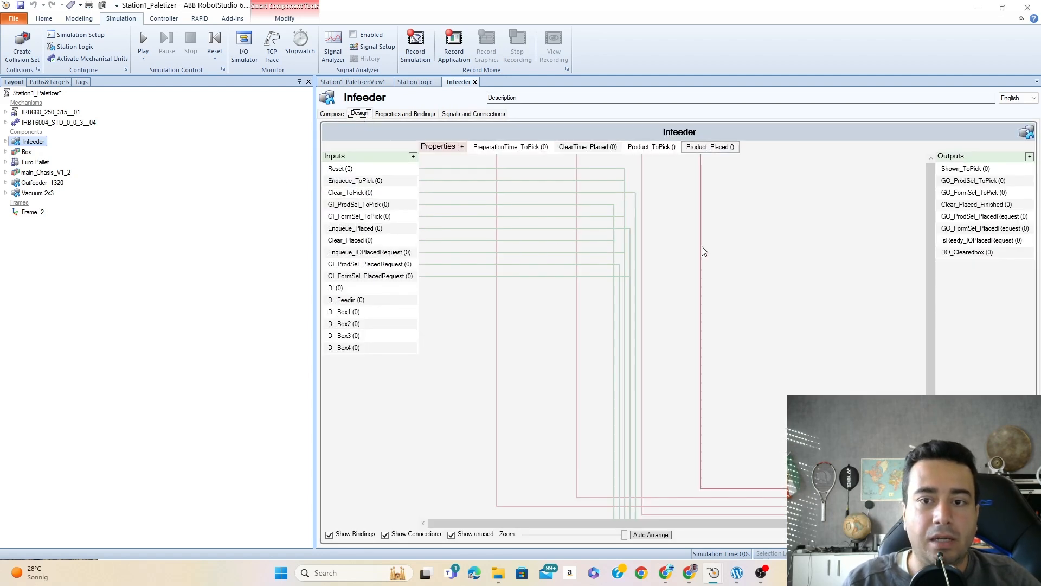
drag(931, 269, 933, 374)
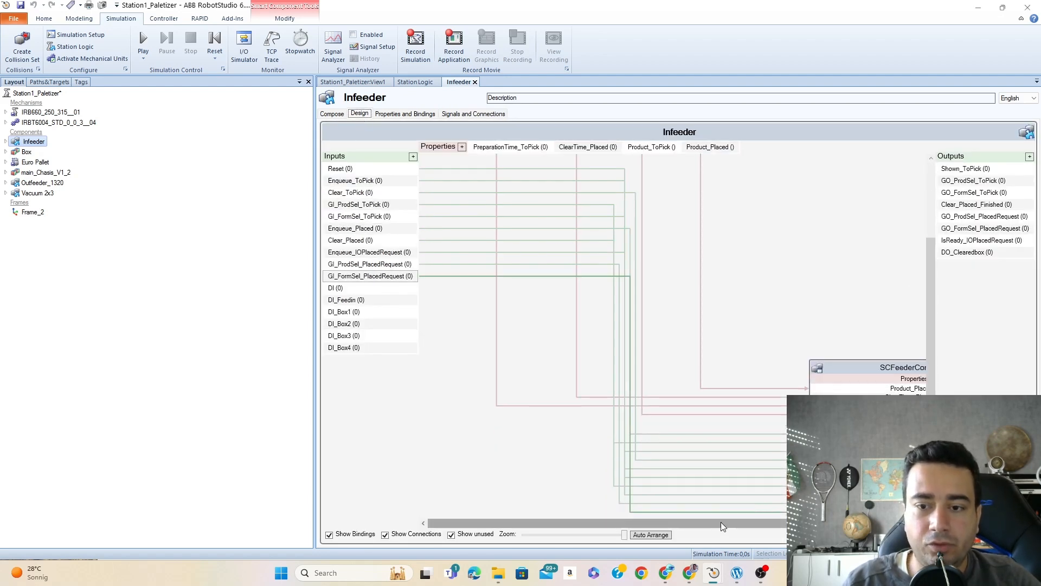
drag(737, 523, 813, 523)
drag(928, 304, 933, 214)
click(650, 535)
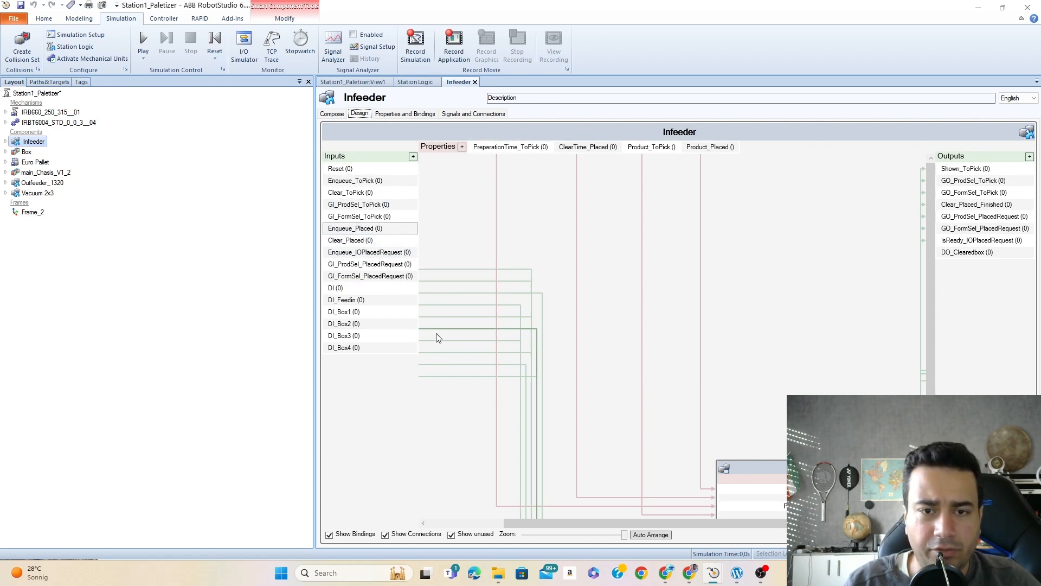
drag(931, 310, 937, 391)
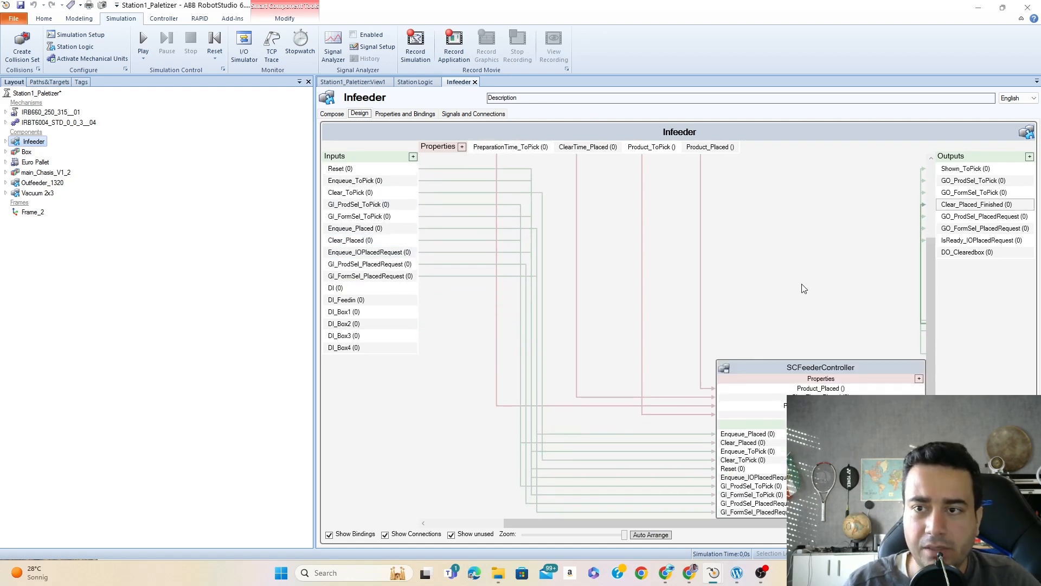
ctrl+scroll(803, 263, down, 5)
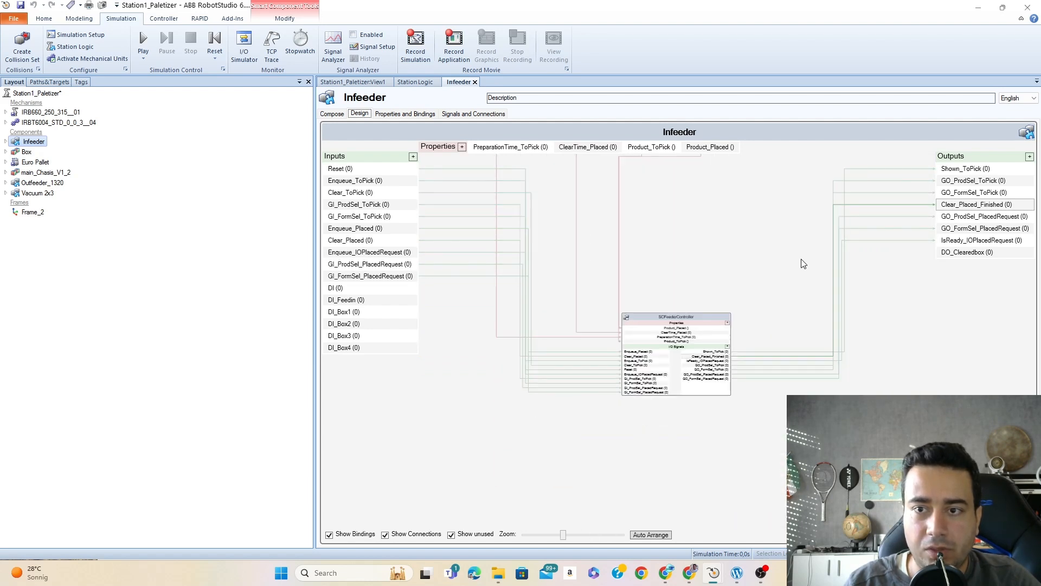
ctrl+scroll(804, 263, down, 2)
ctrl+scroll(774, 242, up, 2)
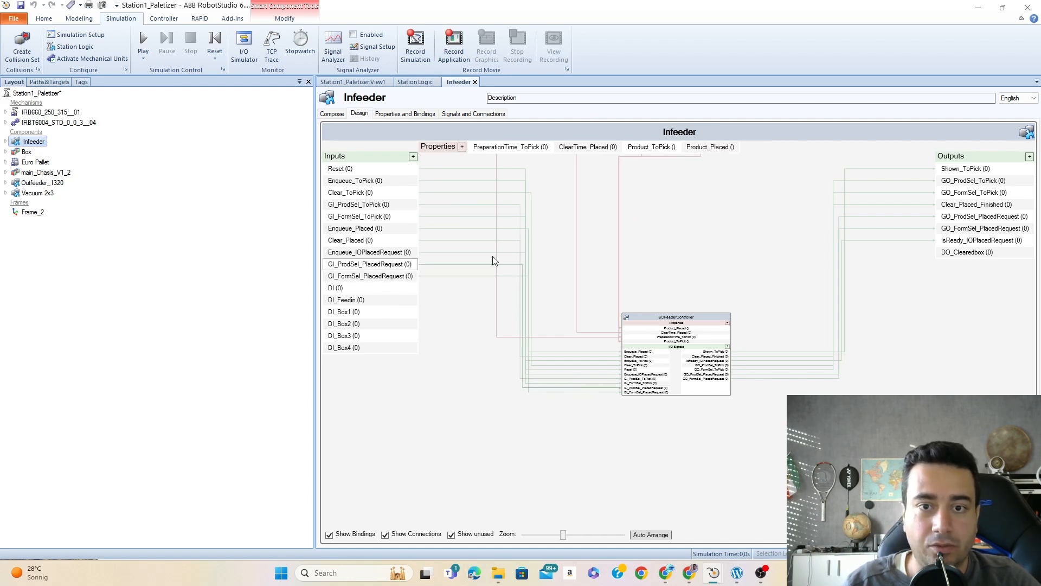
- Delete the property bindings and signal connections between the Infeeder and SCFeederController, and clear that block from the working area
click(471, 170)
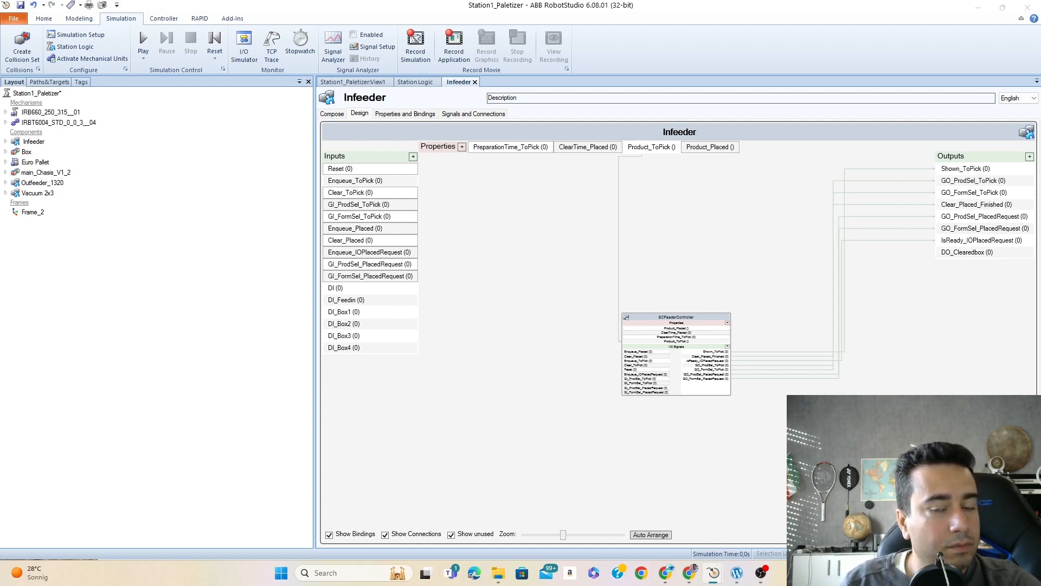
drag(620, 234, 692, 337)
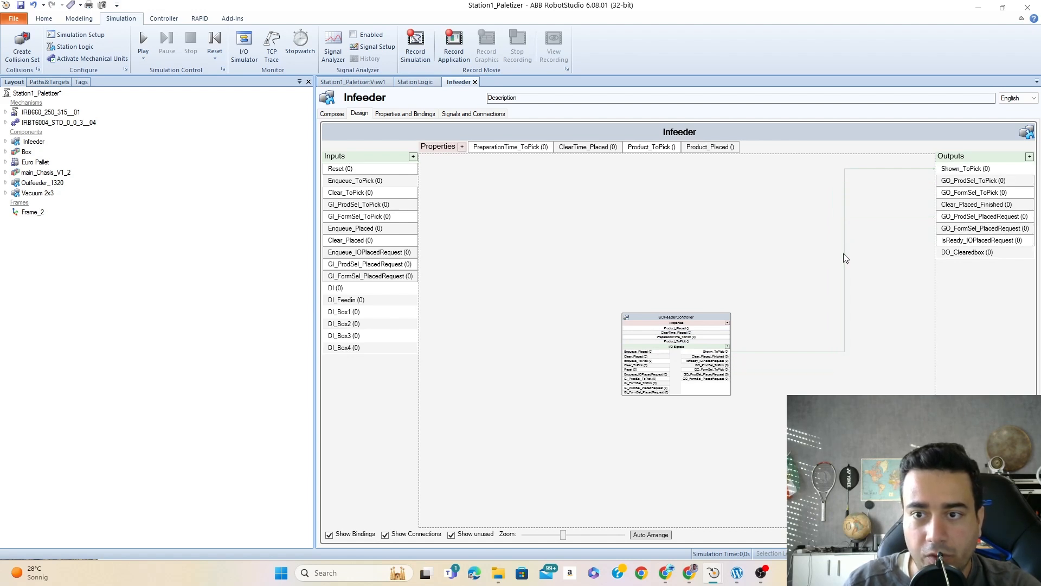
click(708, 322)
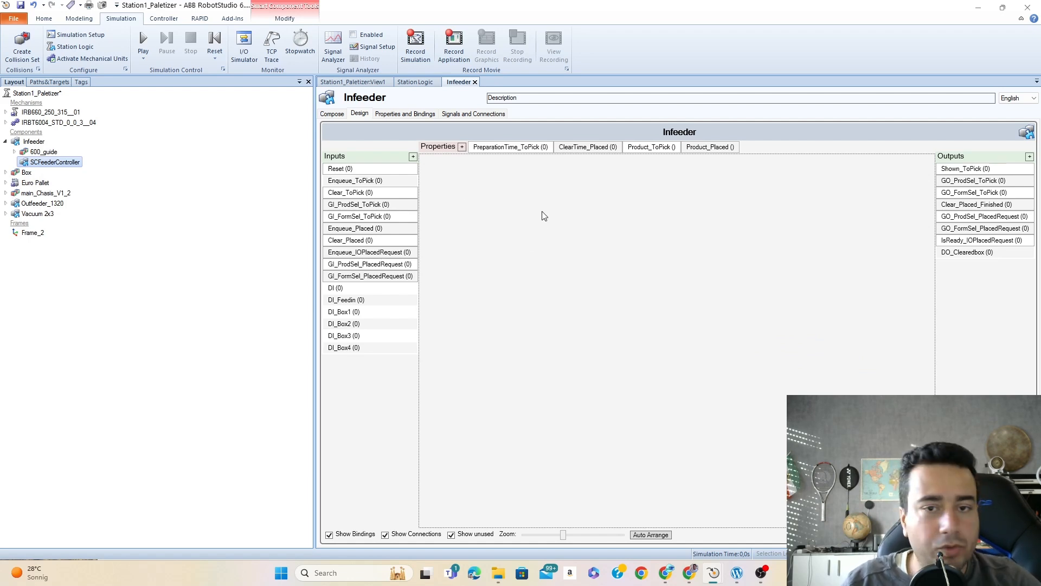
- Add a Source component to the Infeeder design and place its block near the input signals
click(487, 206)
right_click(482, 208)
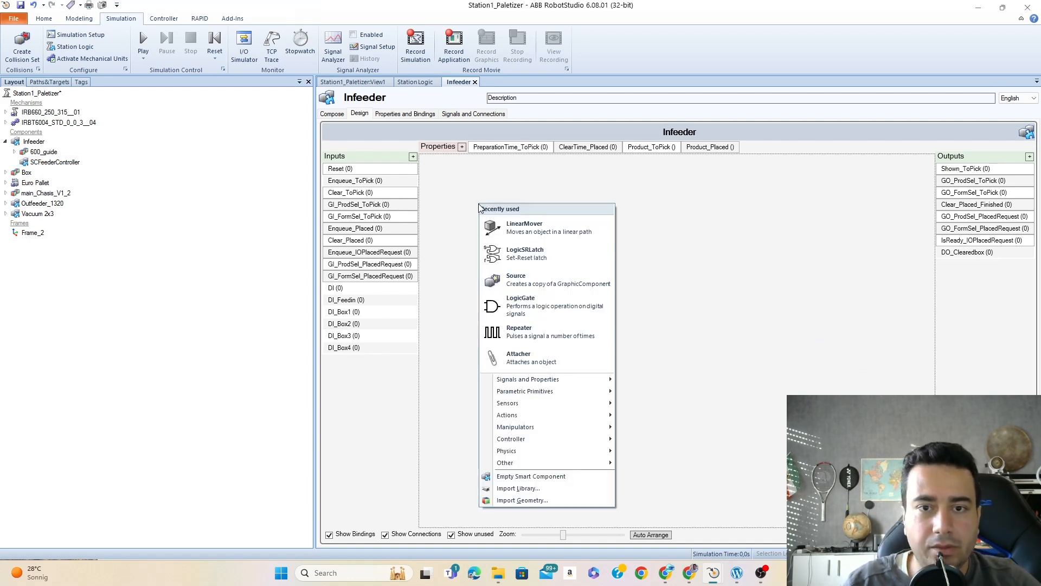
click(541, 276)
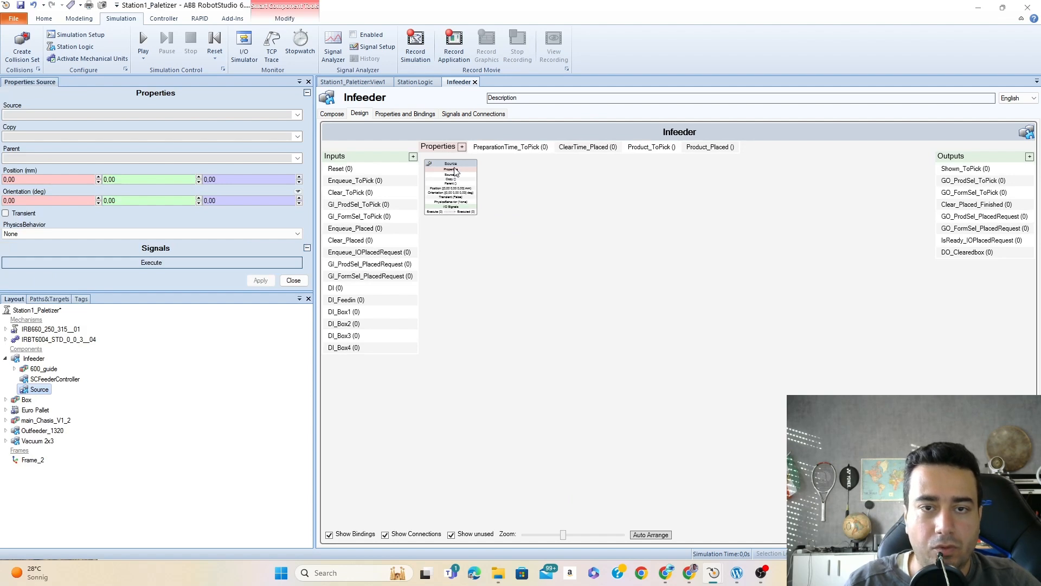
drag(476, 184, 435, 183)
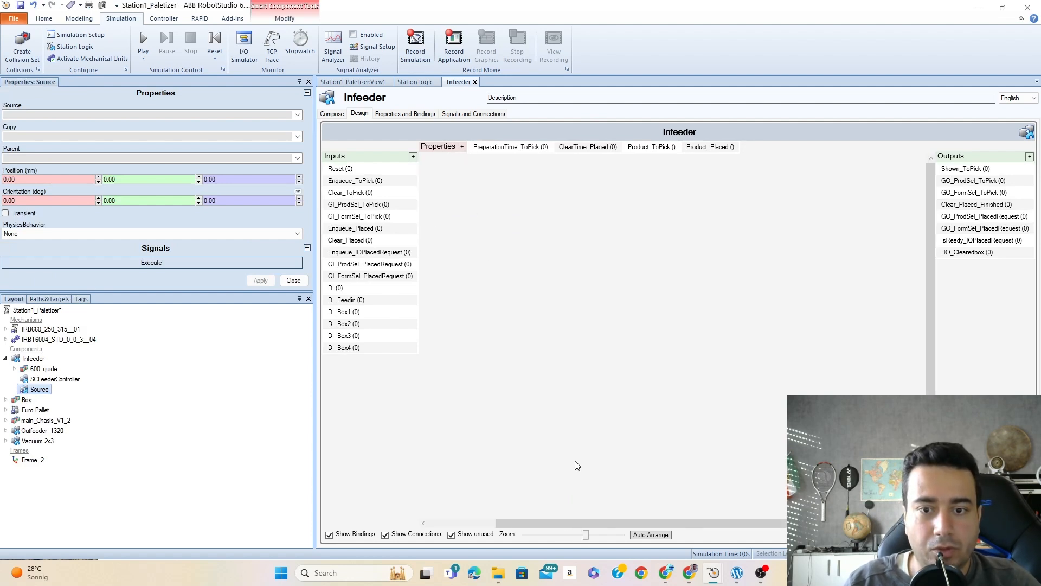
drag(607, 522, 566, 522)
ctrl+scroll(450, 190, up, 3)
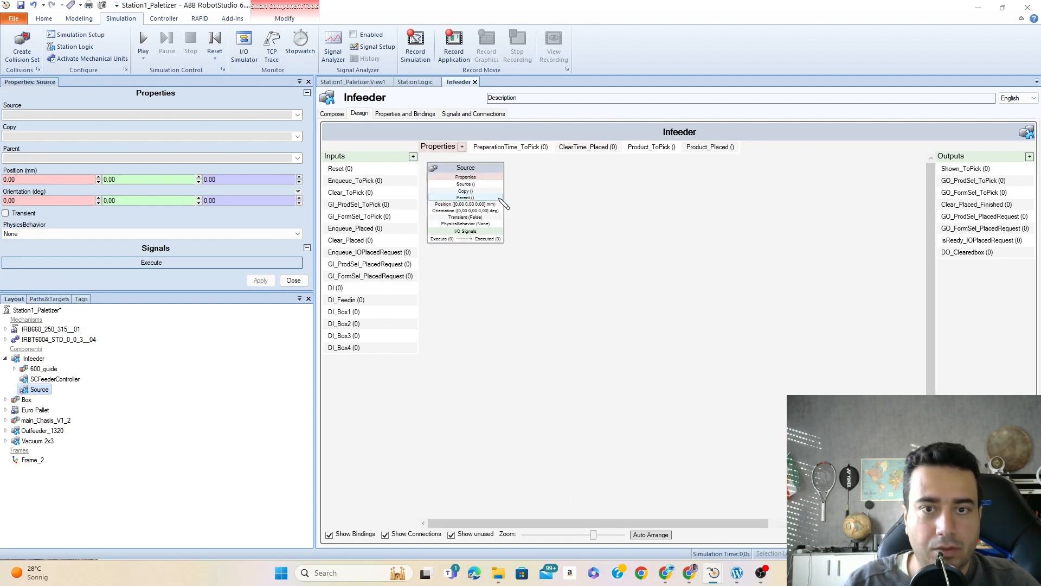
drag(487, 171, 574, 236)
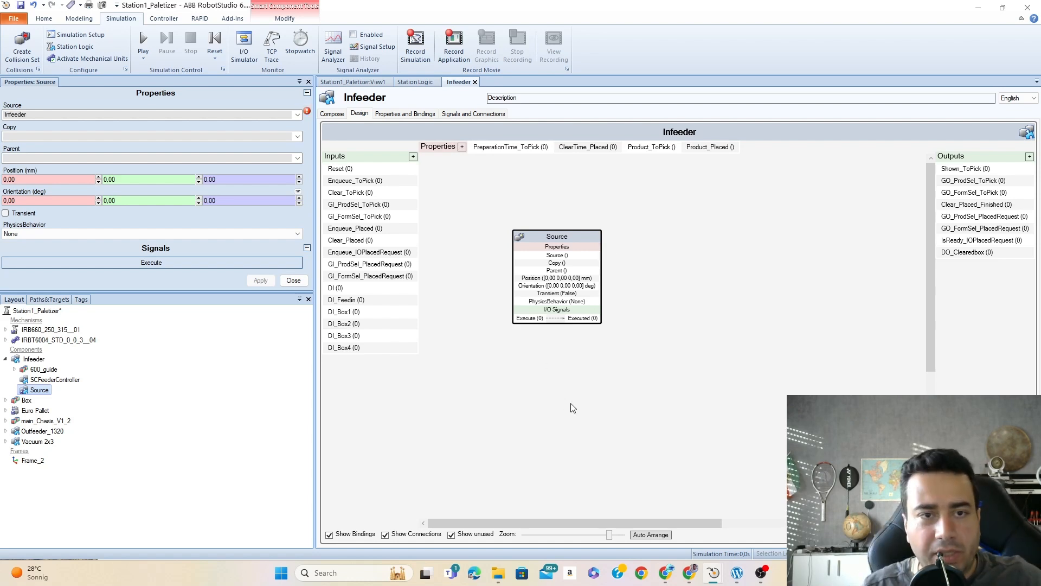
drag(570, 237, 550, 236)
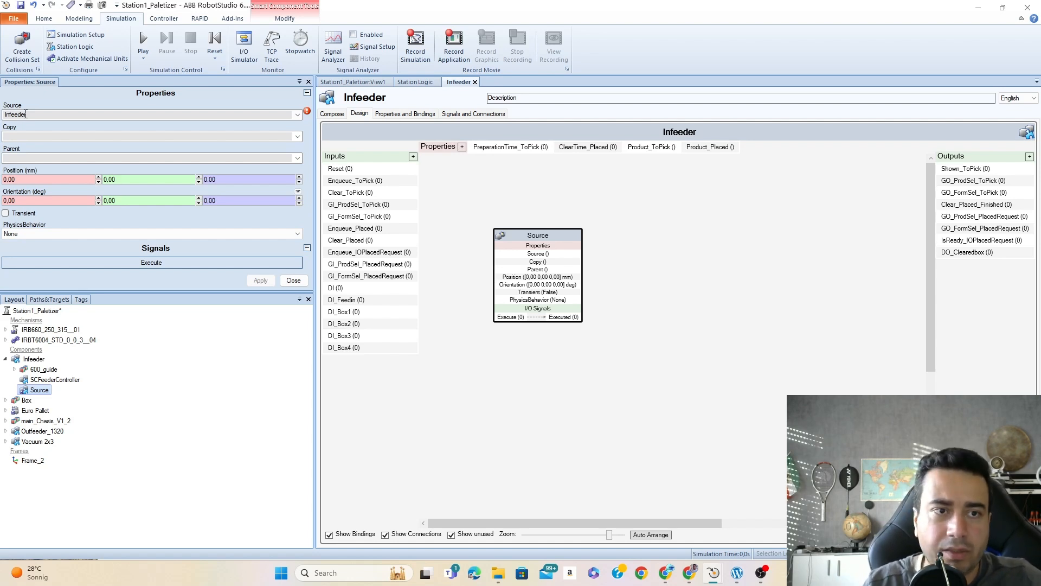
- Move the Box part into the Infeeder component in the station tree and accept repositioning it
click(297, 115)
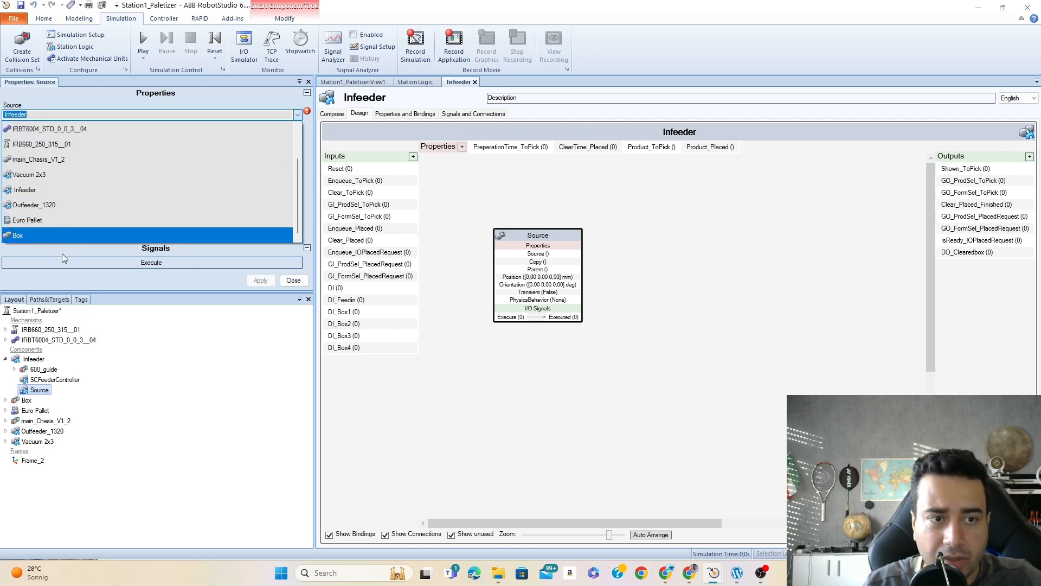
click(184, 523)
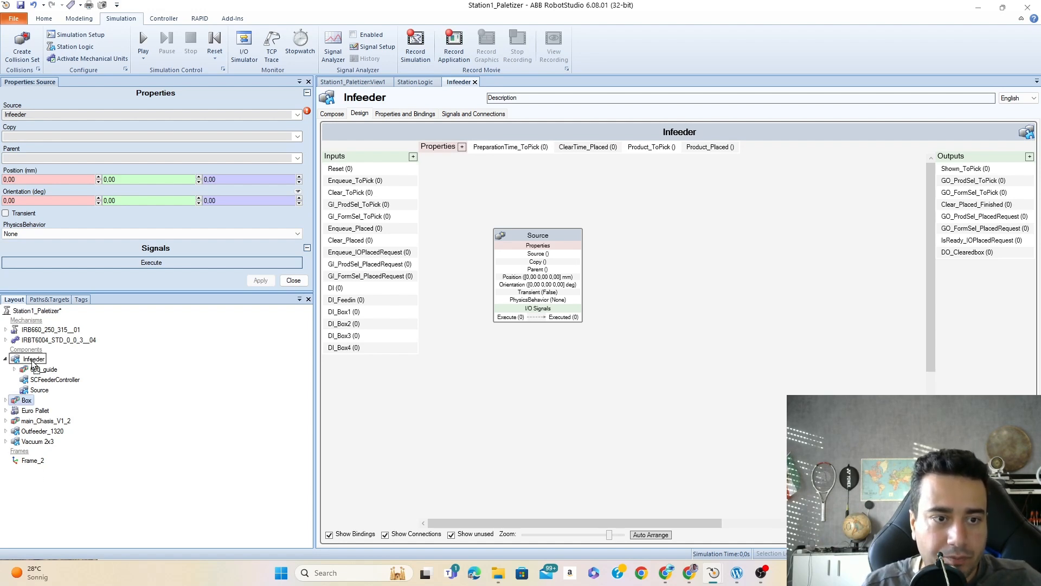
drag(33, 363, 33, 361)
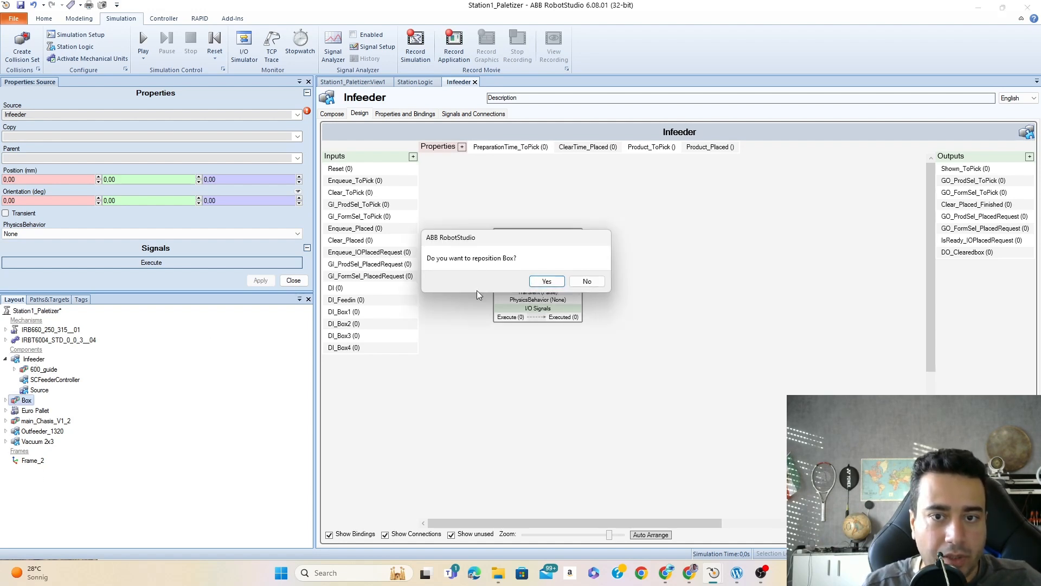
click(546, 282)
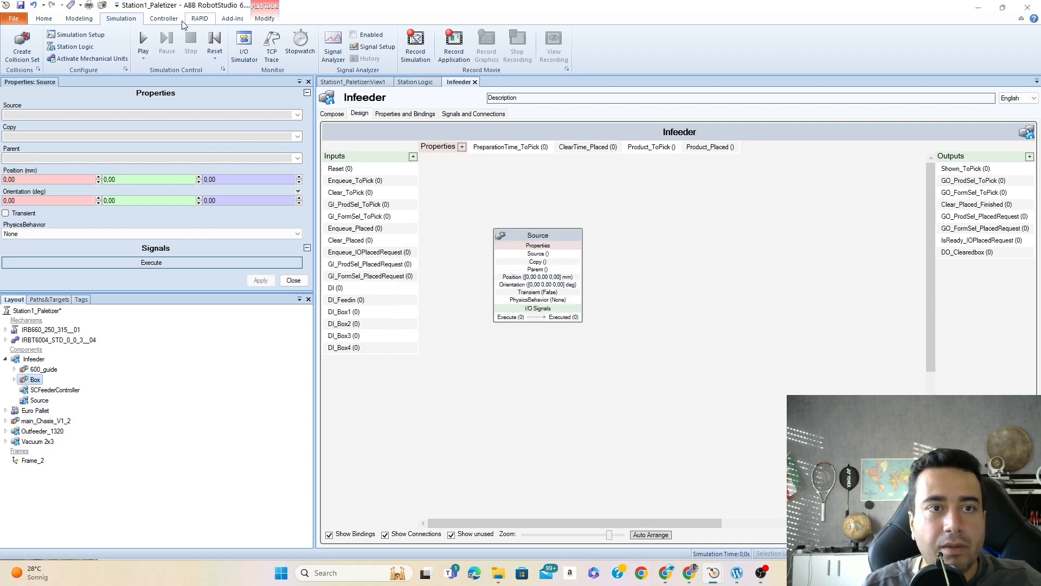
- Inspect the Box's position on the infeed conveyor in the station's 3D view
click(353, 82)
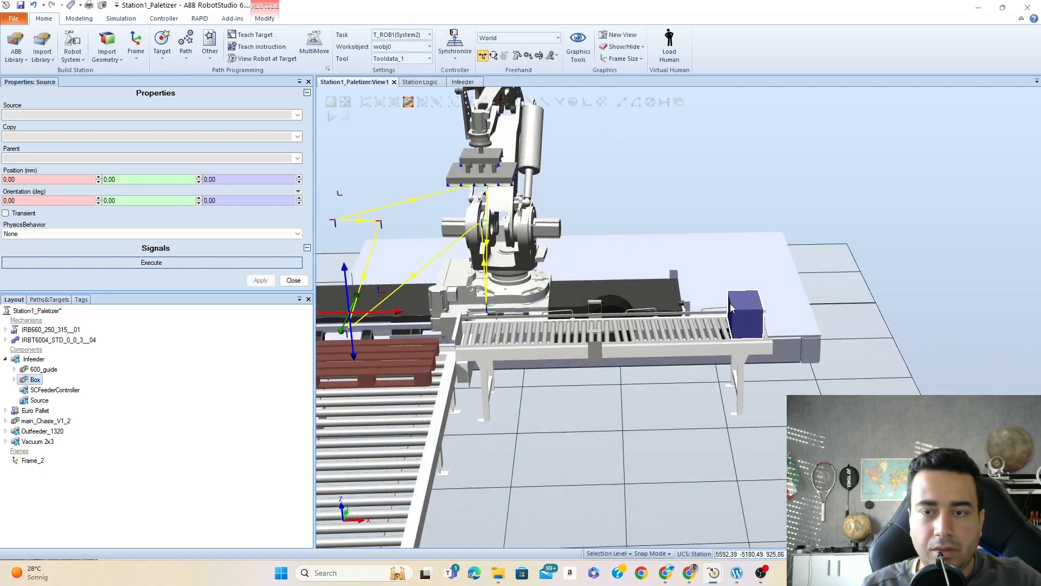
scroll(730, 303, up, 4)
ctrl+shift+drag(646, 304, 595, 324)
click(844, 165)
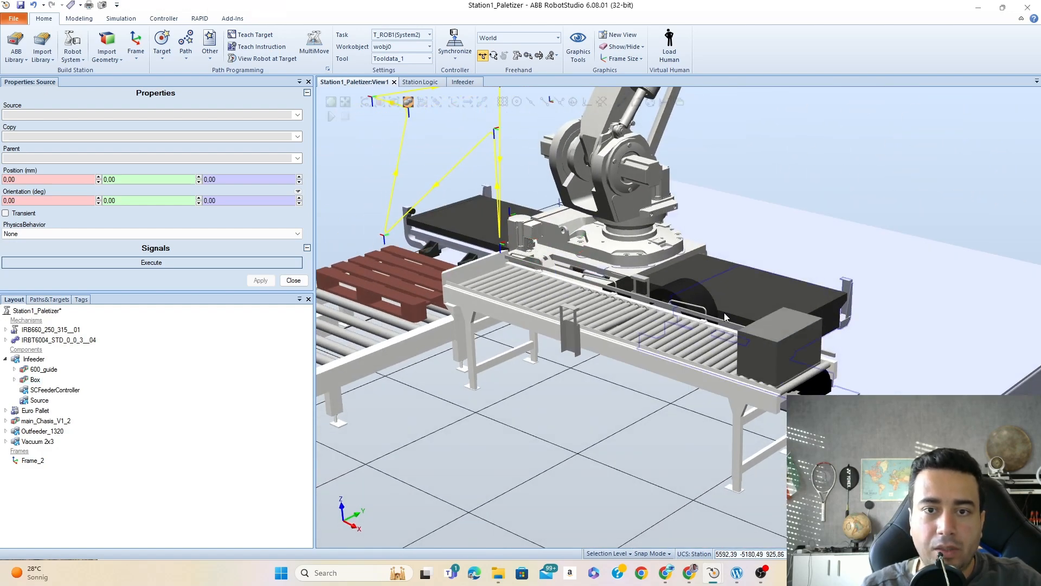
scroll(724, 313, down, 2)
scroll(724, 313, down, 2)
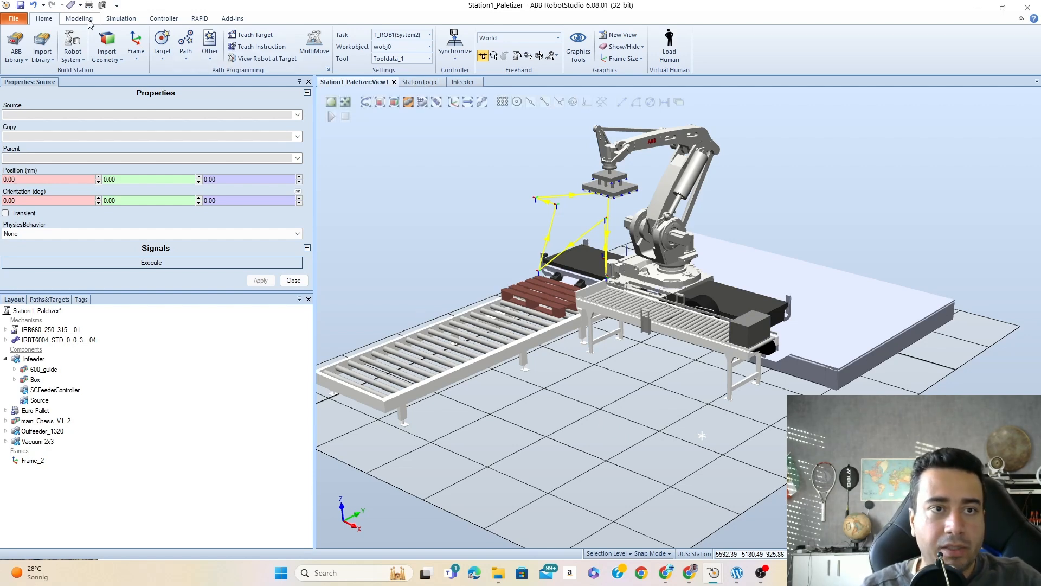
- Return to the Infeeder design through the station logic and set the Source component's Source property to Box (Infeeder)
click(121, 18)
click(69, 47)
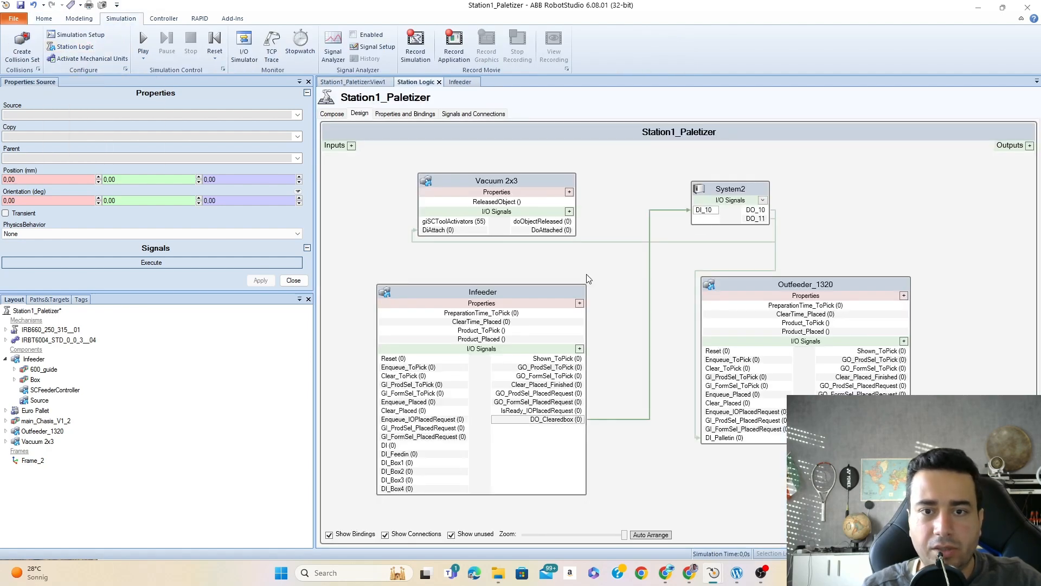
double_click(498, 299)
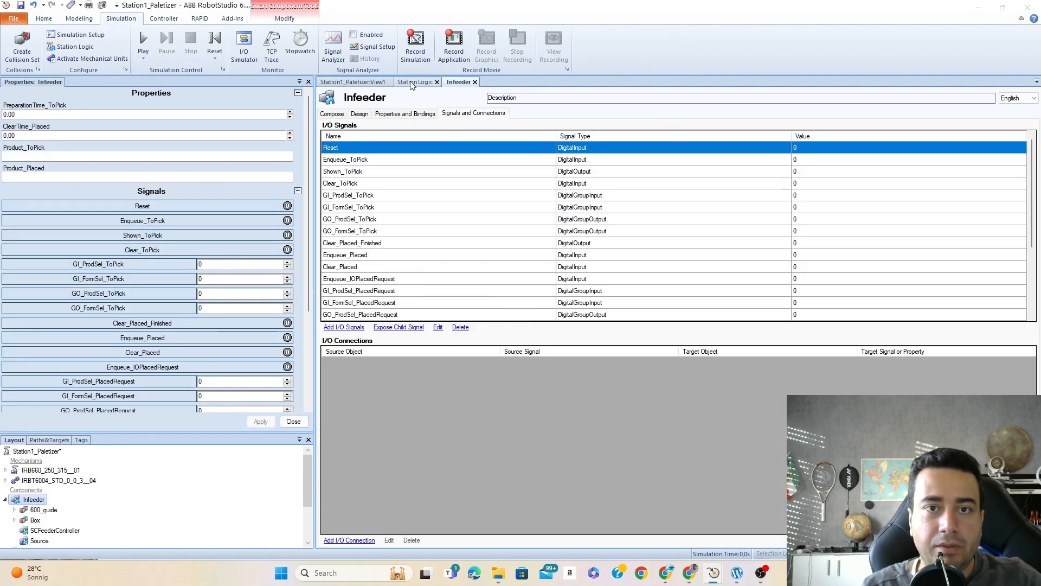
click(359, 114)
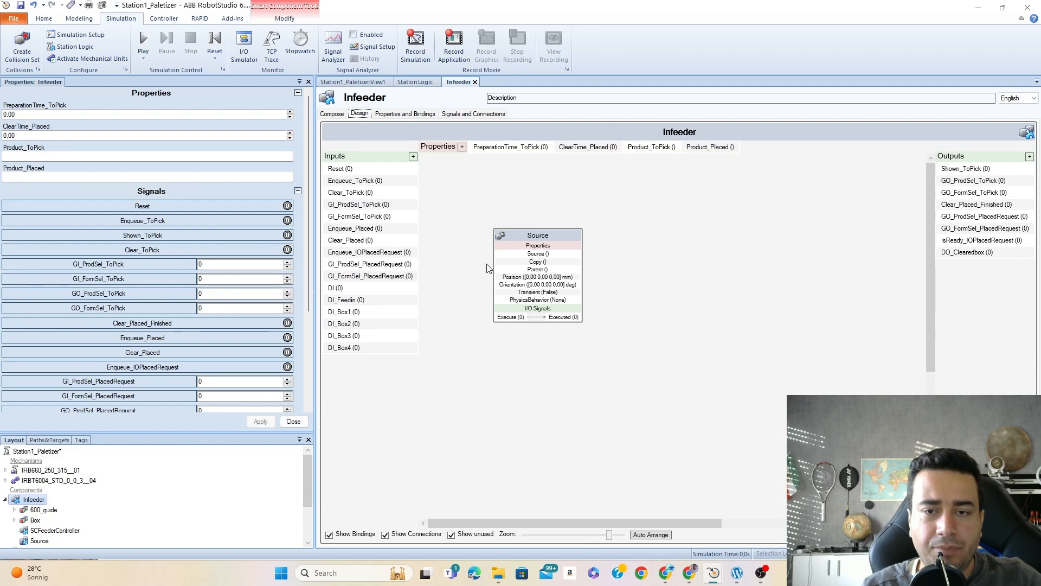
click(544, 238)
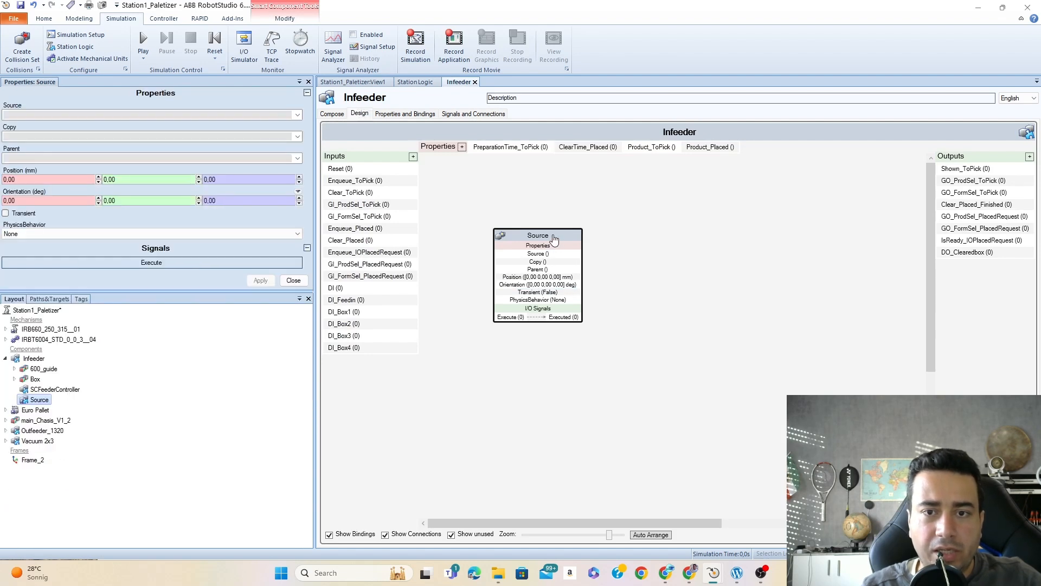
click(296, 114)
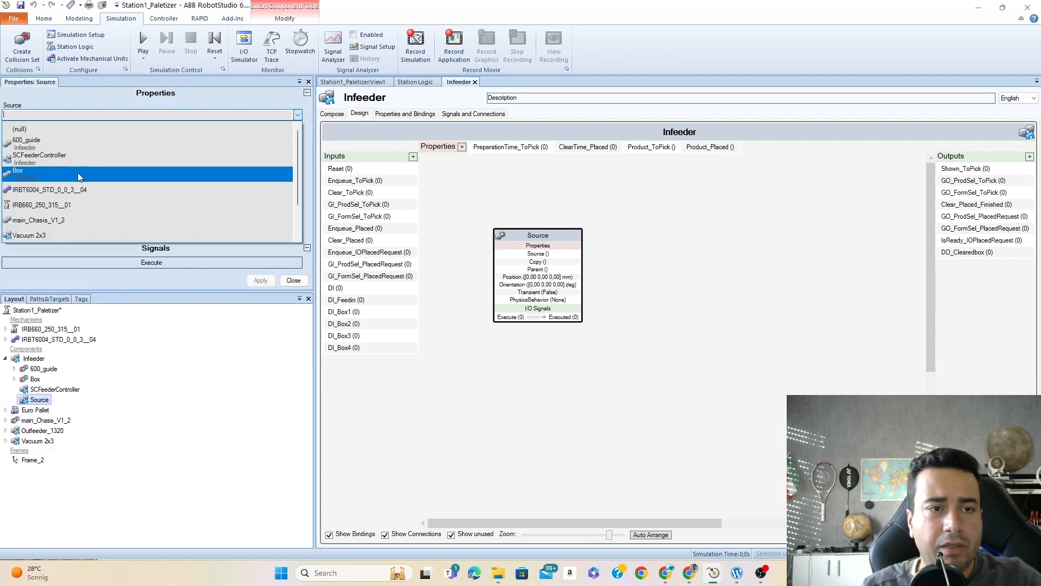
scroll(76, 184, down, 2)
scroll(59, 192, up, 3)
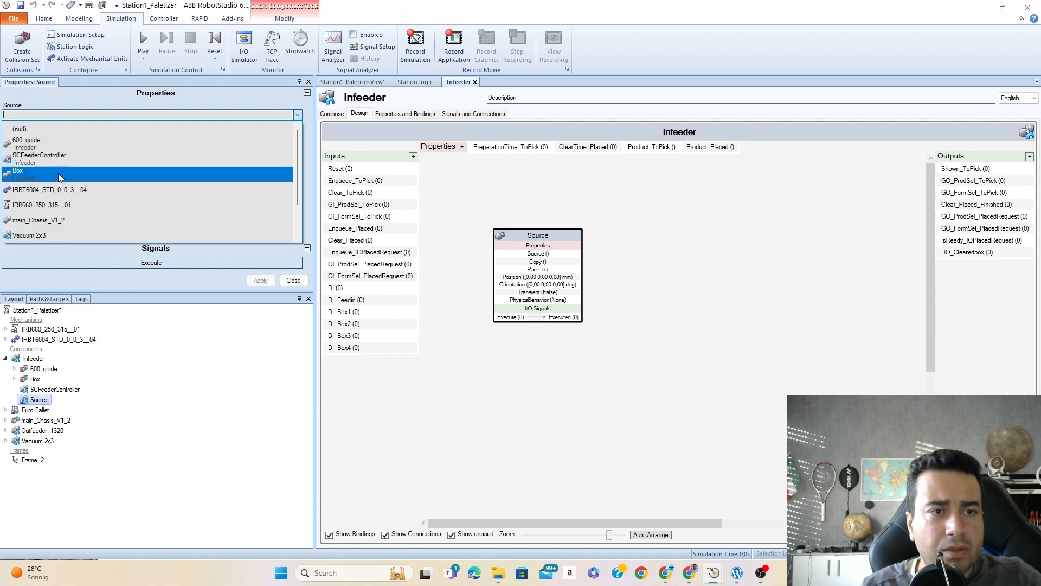
click(30, 174)
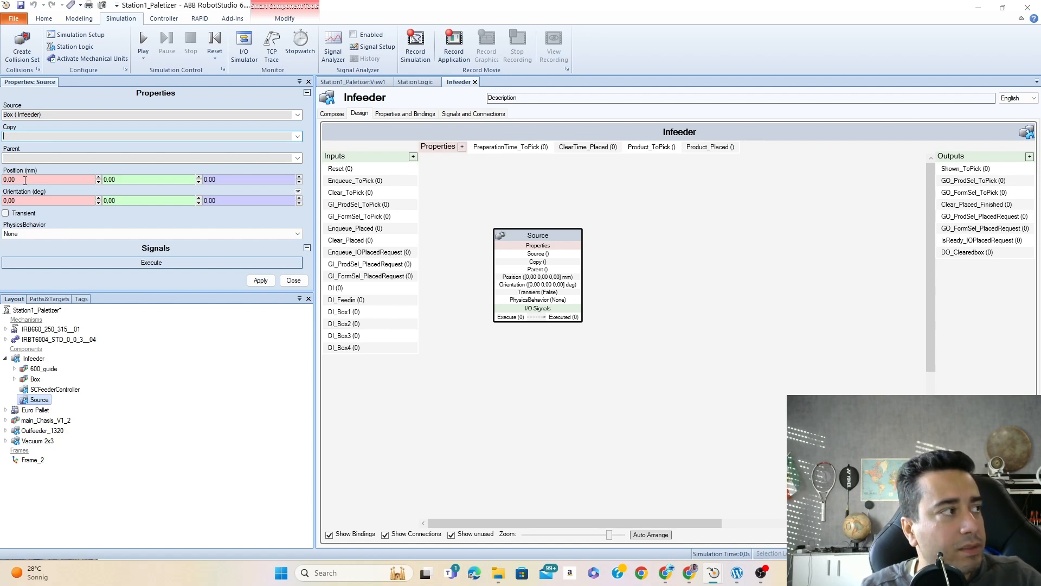
click(261, 280)
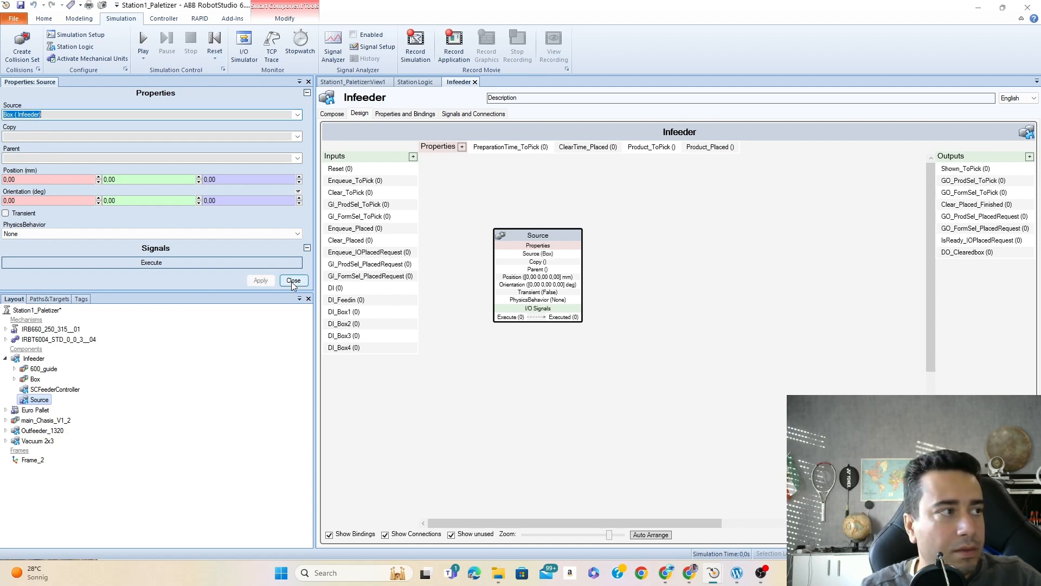
click(293, 281)
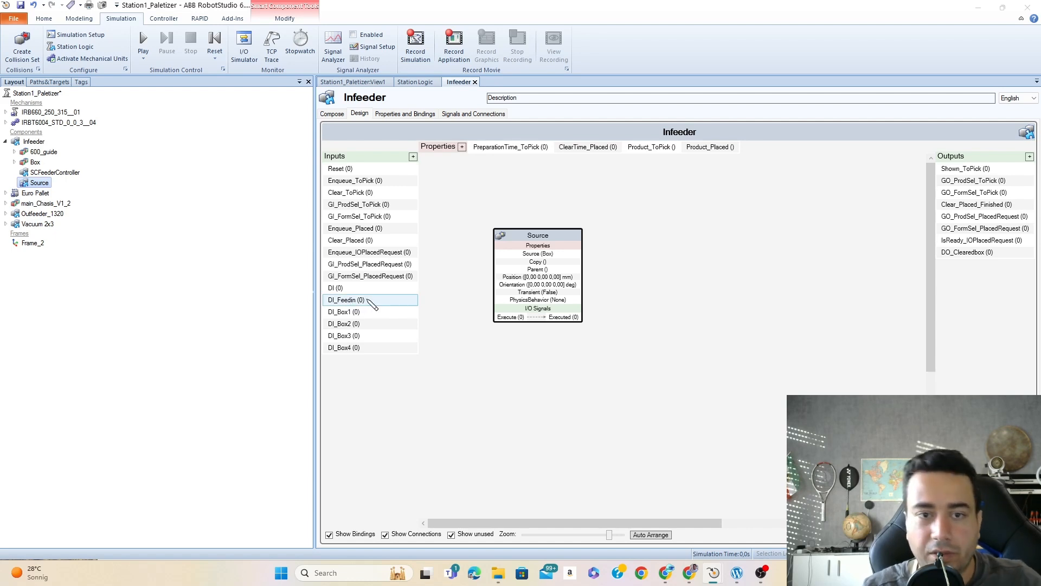
- Connect the DI_Feedin input to the Source block's Execute signal and add a LinearMover block beside Source
drag(369, 302, 507, 318)
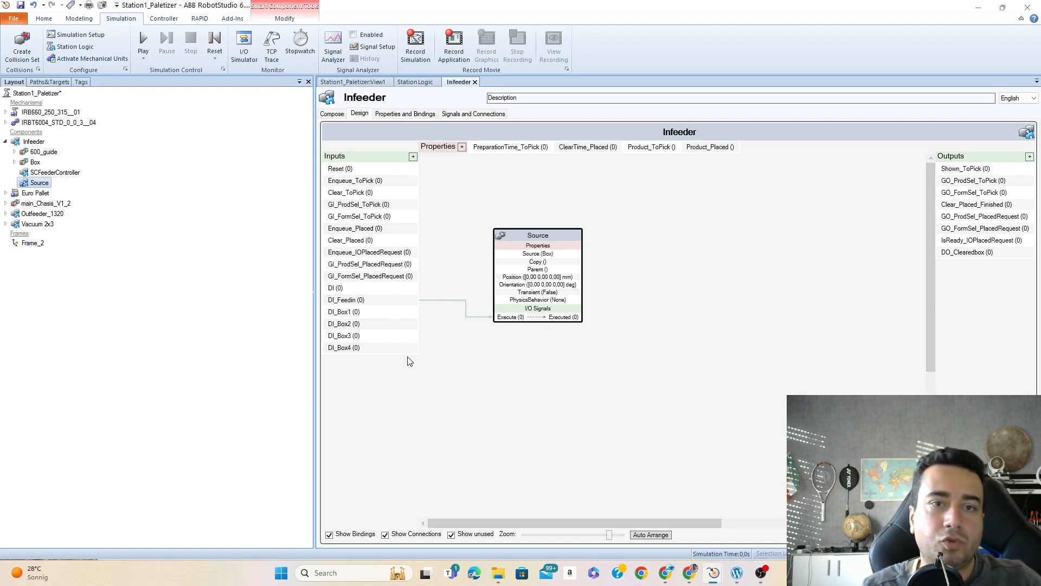
right_click(721, 275)
click(777, 314)
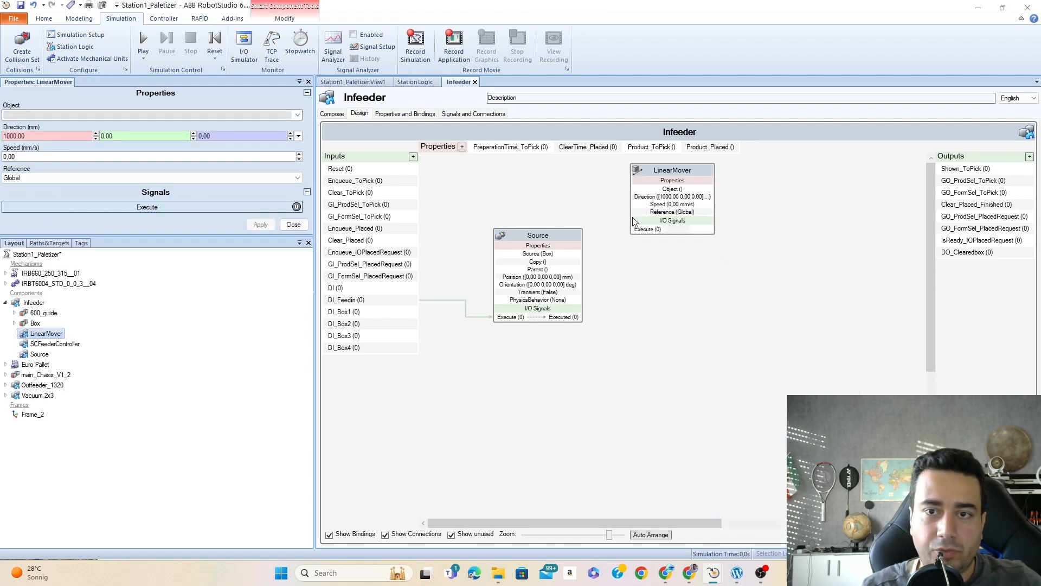
drag(668, 176, 697, 228)
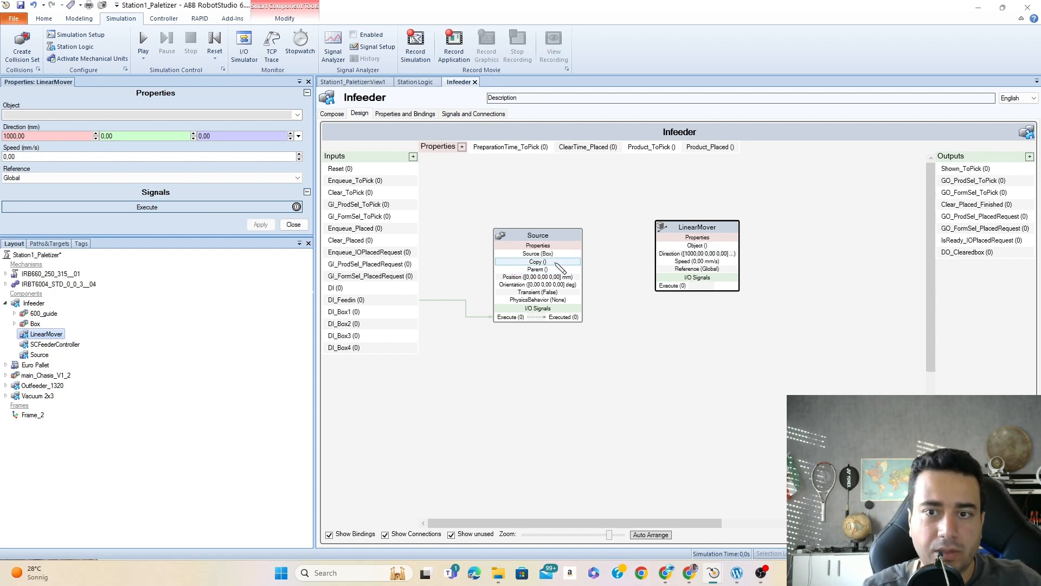
- Bind the Source block's Copy property to the LinearMover block's Object property
drag(556, 264, 671, 253)
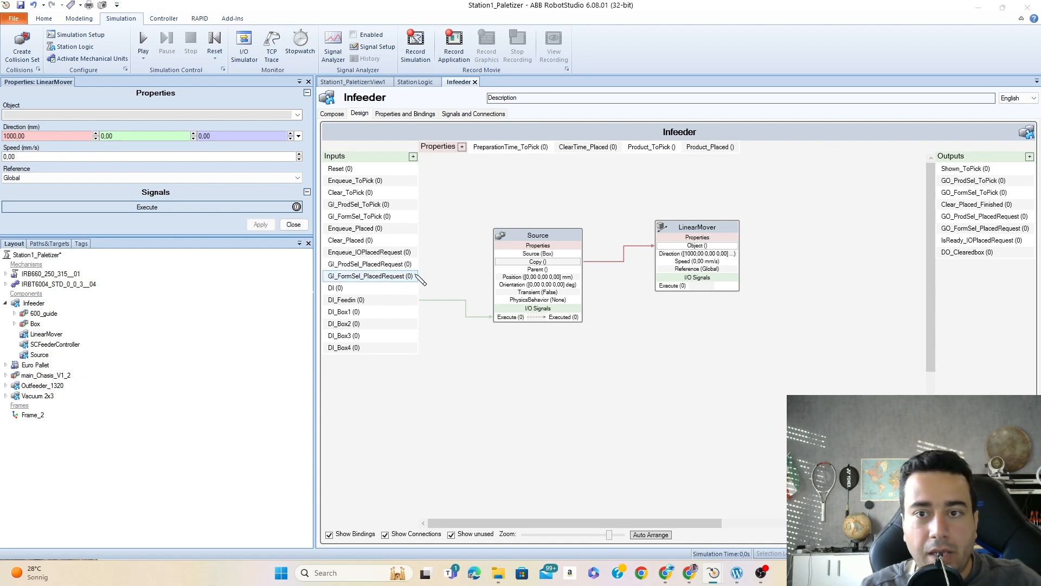
- Enter a LinearMover direction of 0 mm in X and 2000 mm in Y
click(718, 231)
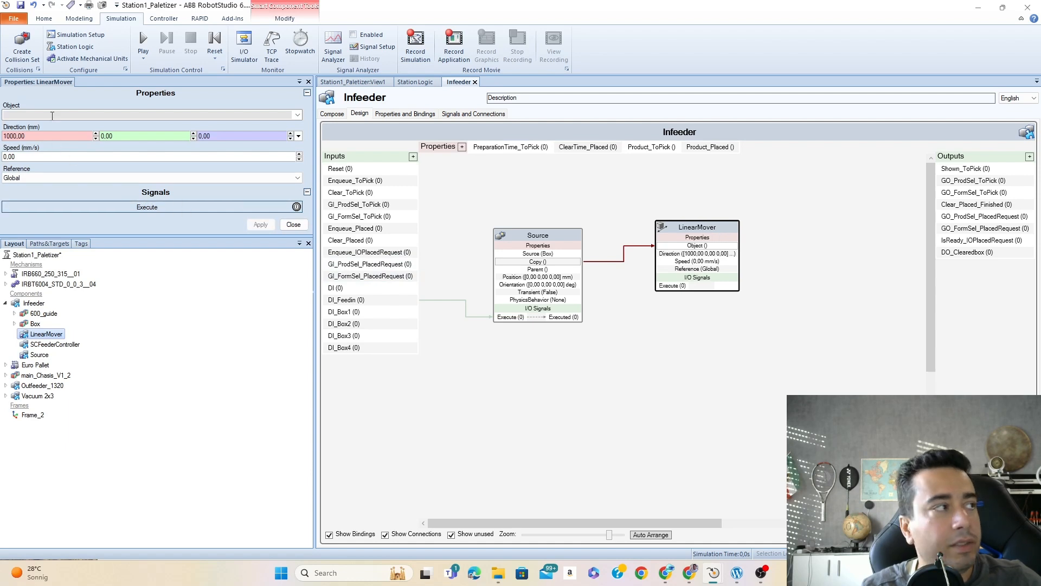
click(75, 135)
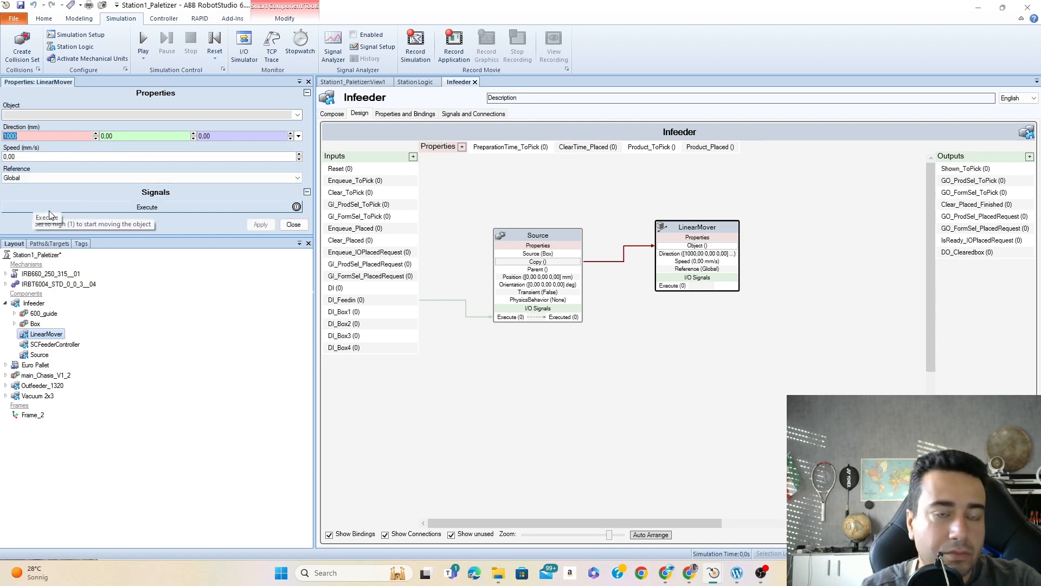
text(0)
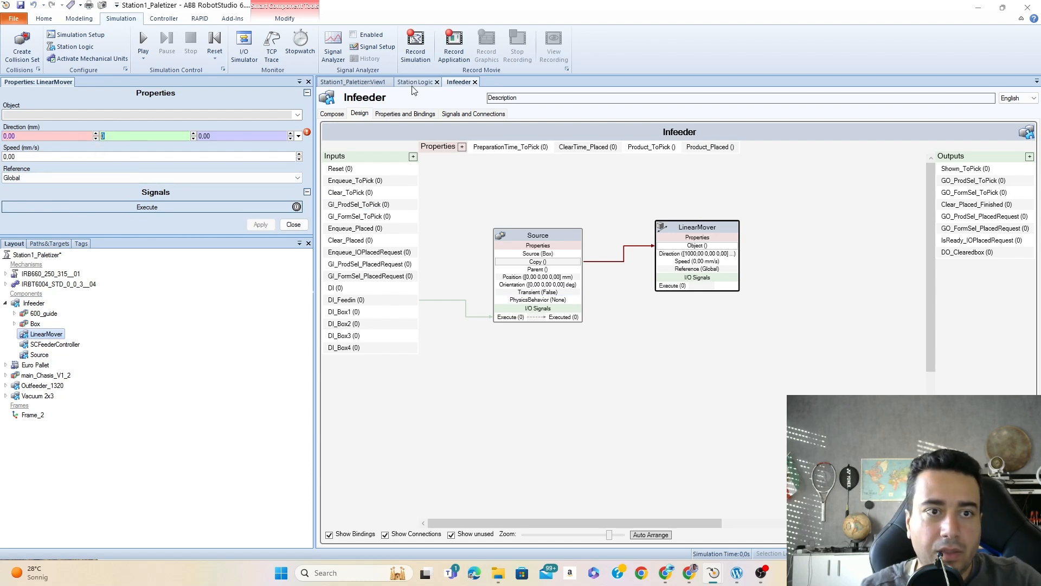
text(2000)
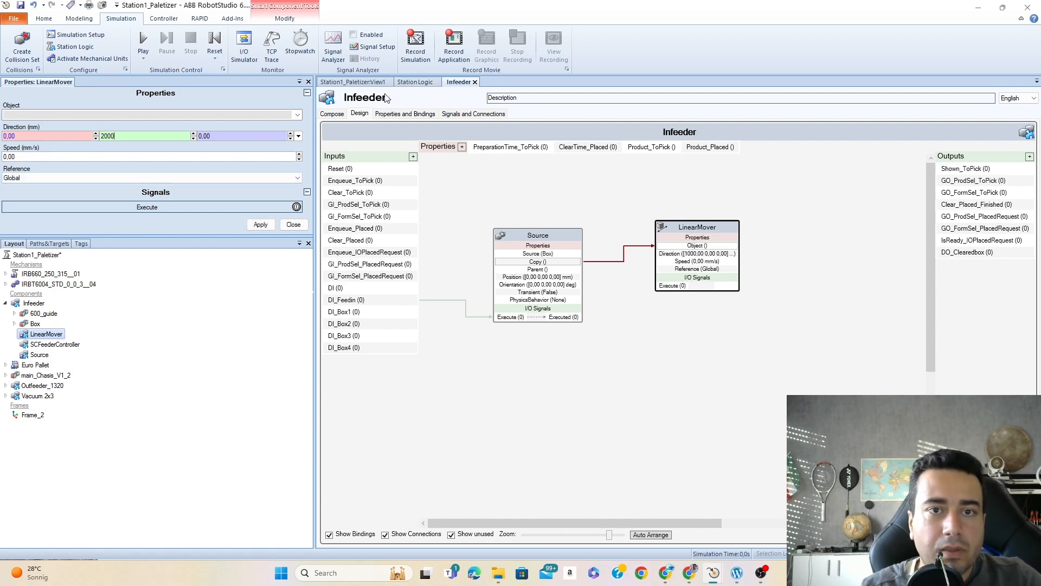
- In the station's 3D view, measure the infeed conveyor's length point to point from its box end to its pallet end, with object snapping
click(347, 83)
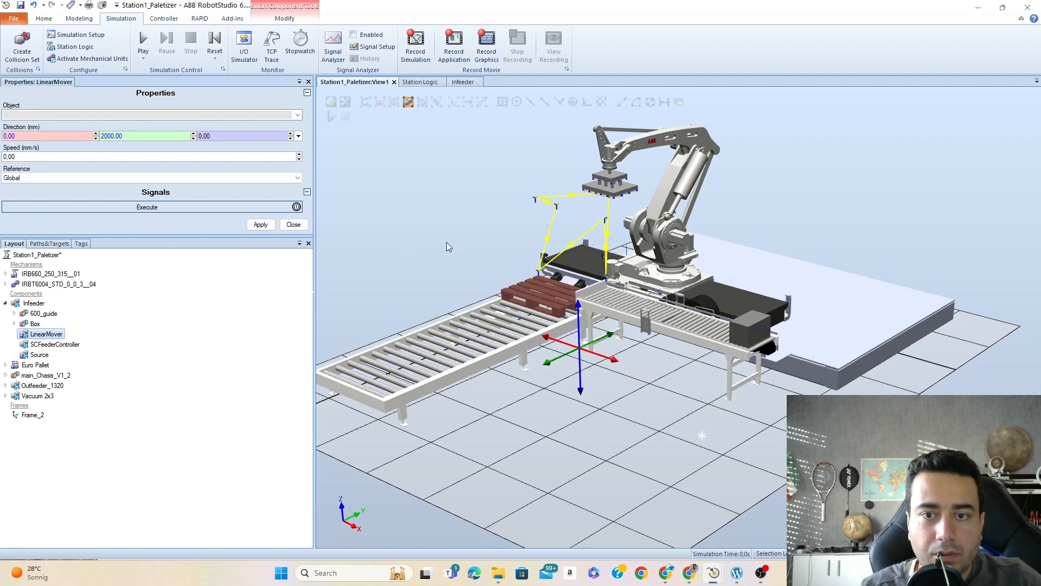
click(622, 103)
scroll(732, 339, up, 6)
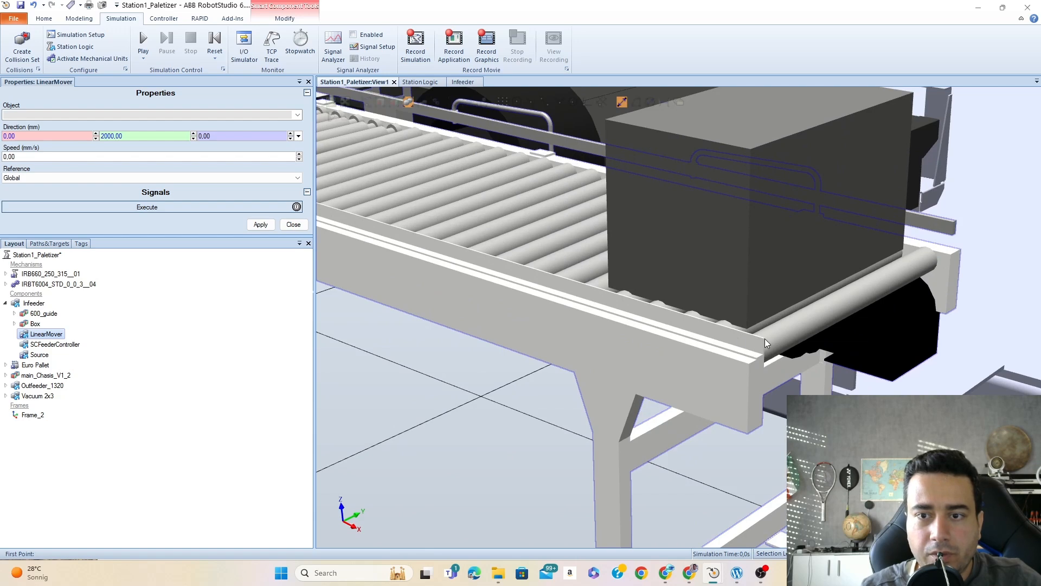
click(504, 102)
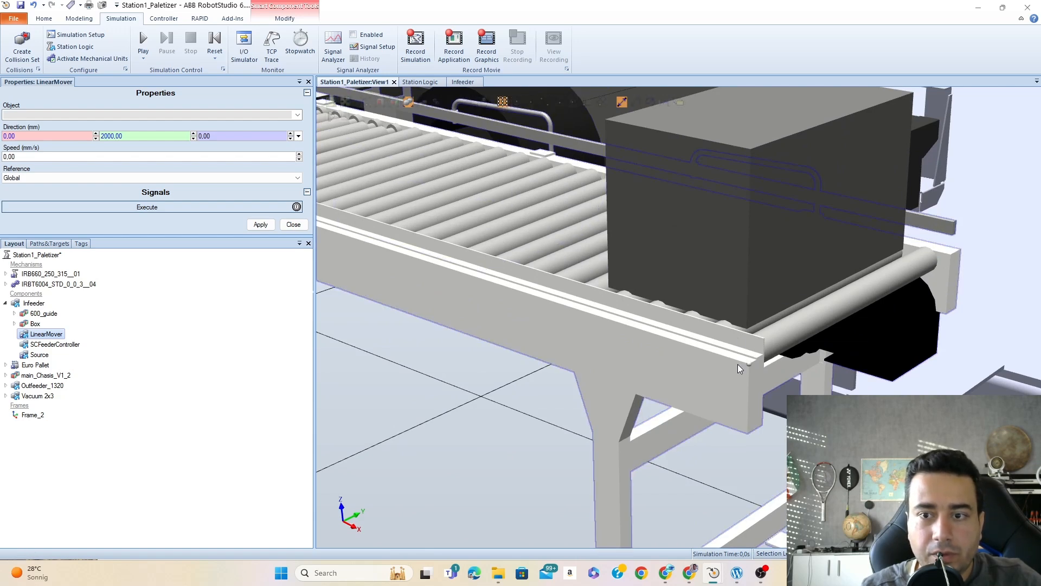
click(762, 338)
scroll(689, 335, down, 3)
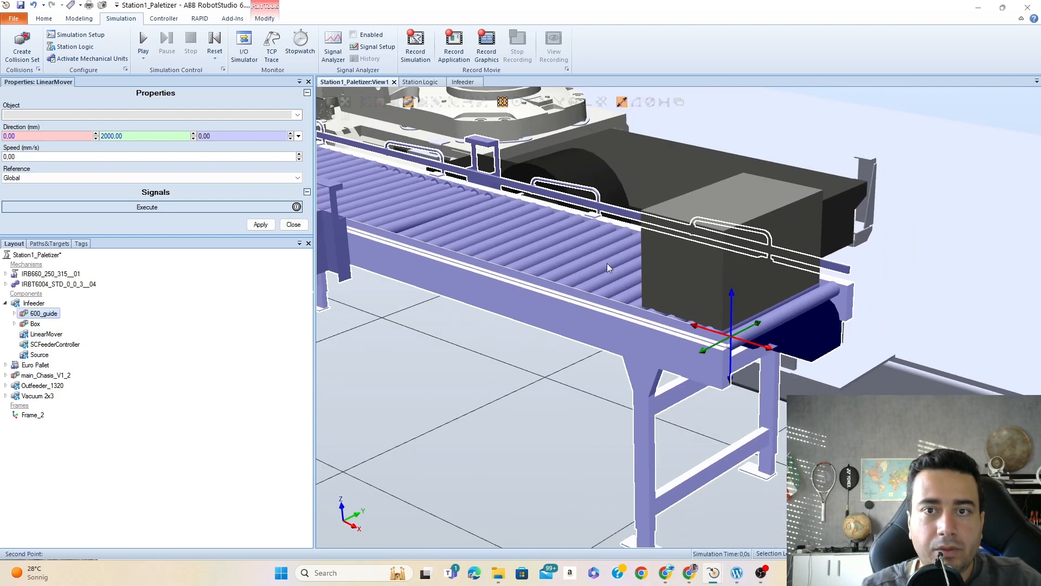
scroll(622, 268, down, 5)
scroll(370, 207, up, 5)
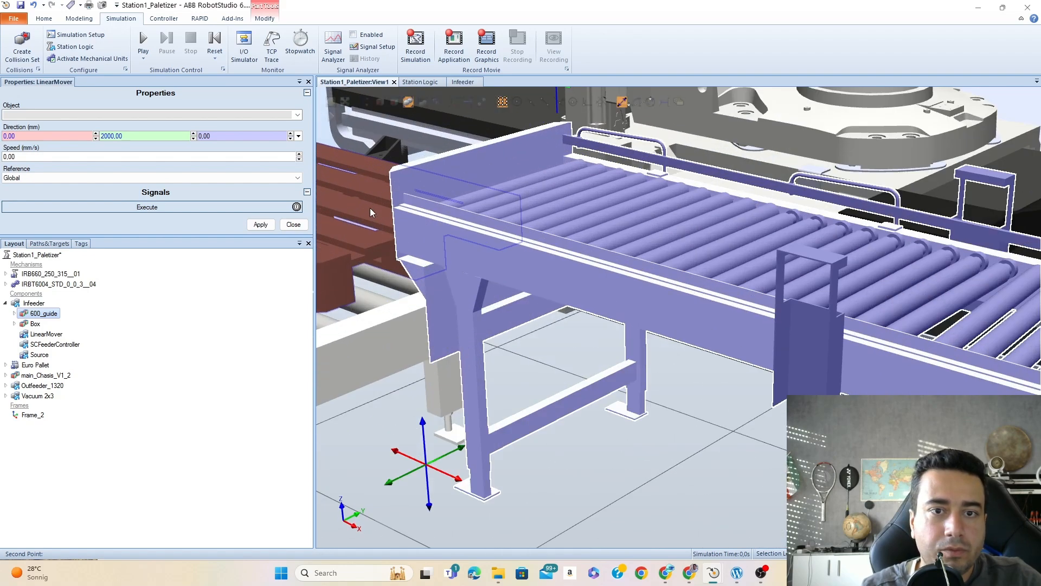
scroll(370, 207, up, 5)
click(424, 113)
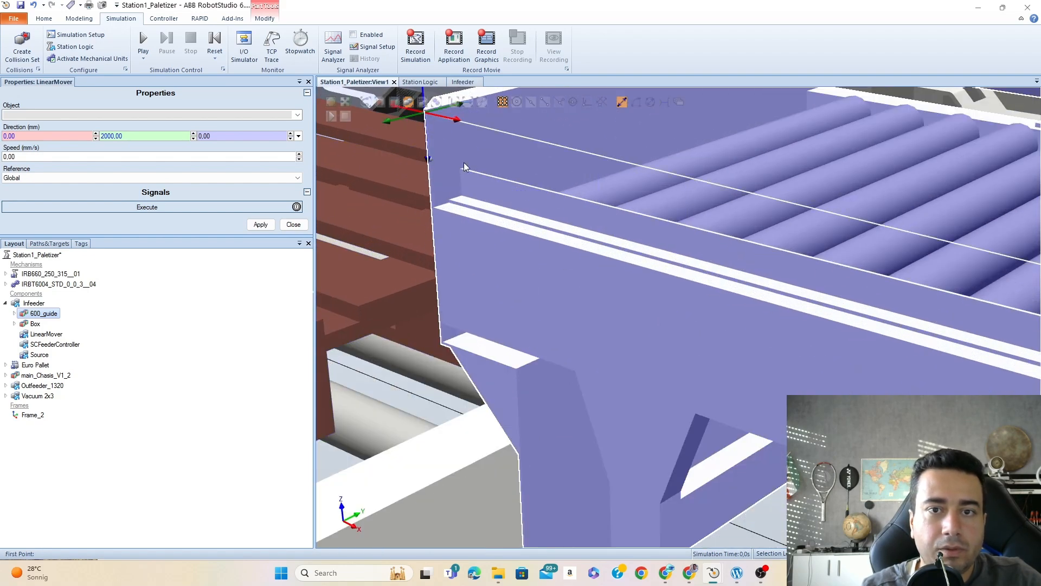
scroll(568, 261, down, 5)
scroll(856, 290, up, 3)
scroll(856, 291, up, 2)
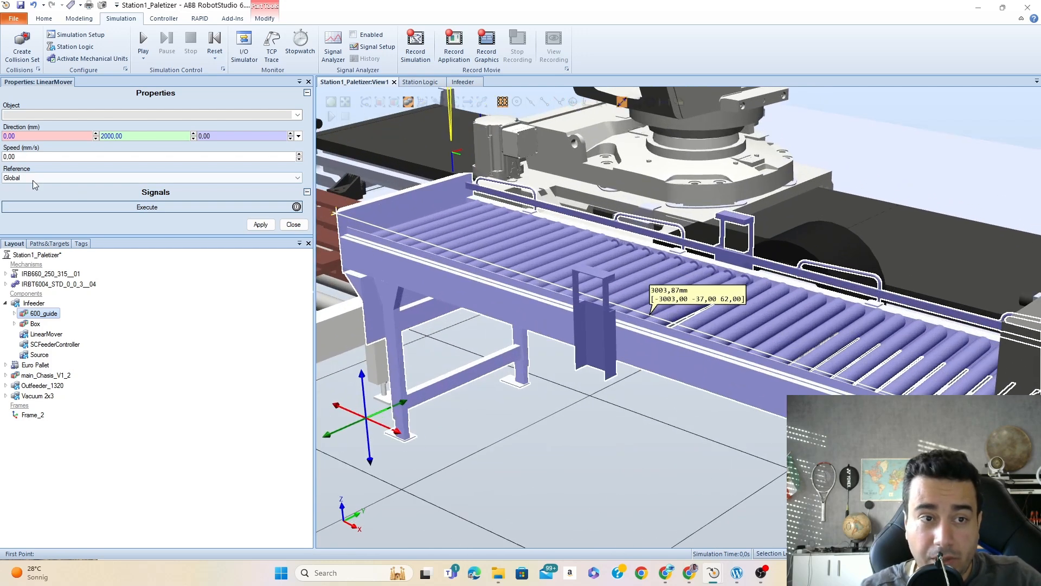
scroll(323, 268, down, 2)
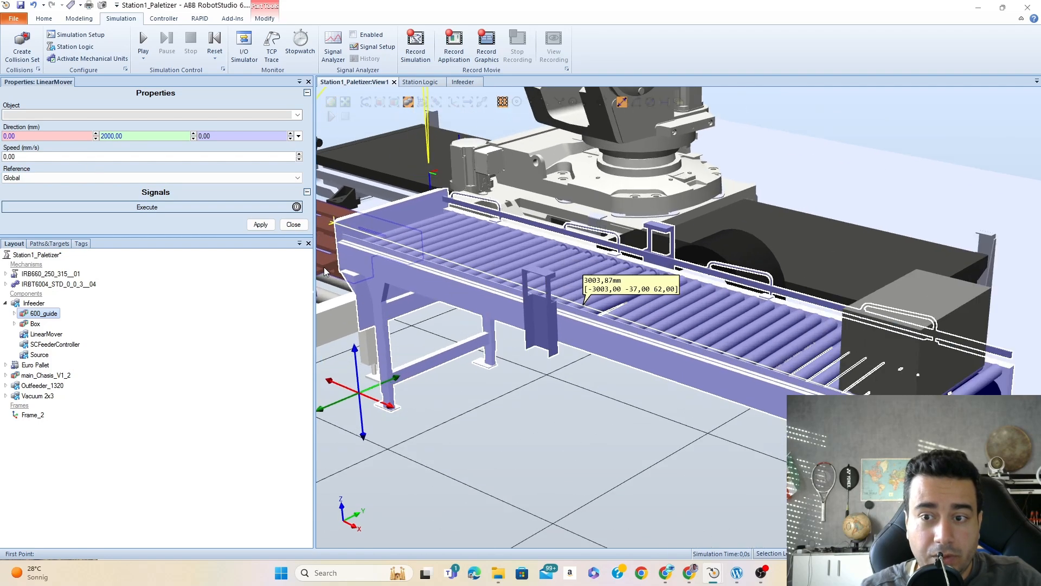
scroll(324, 267, down, 2)
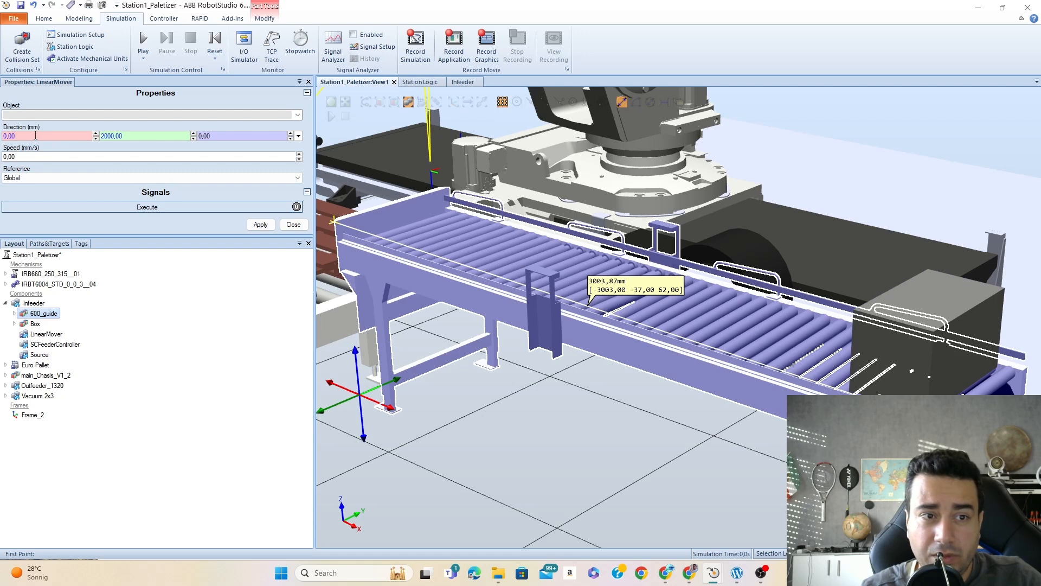
- Restart the point-to-point measurement and measure the distance from the Box's lower corner to the conveyor's pallet end
click(622, 102)
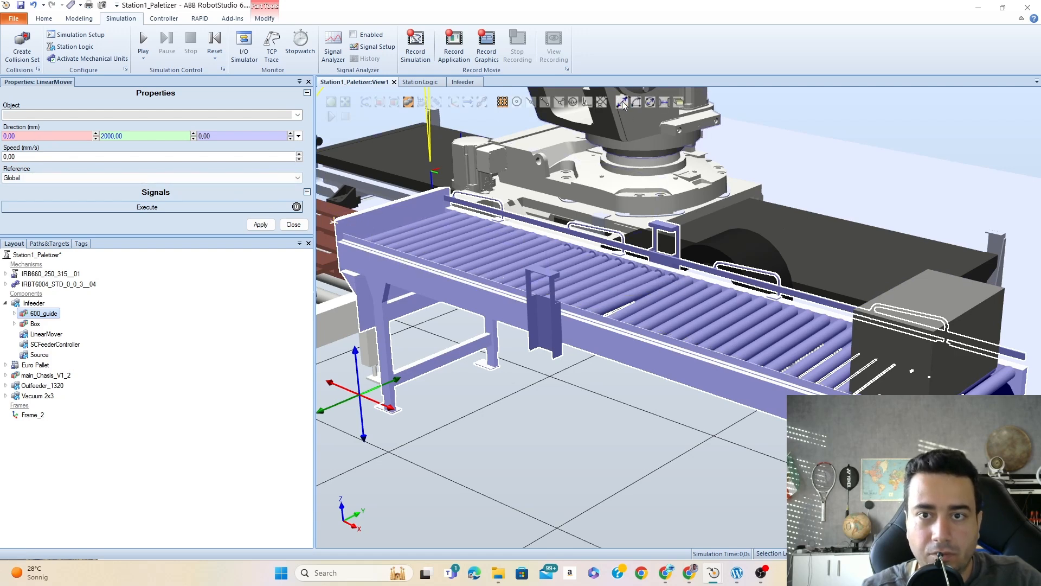
click(852, 391)
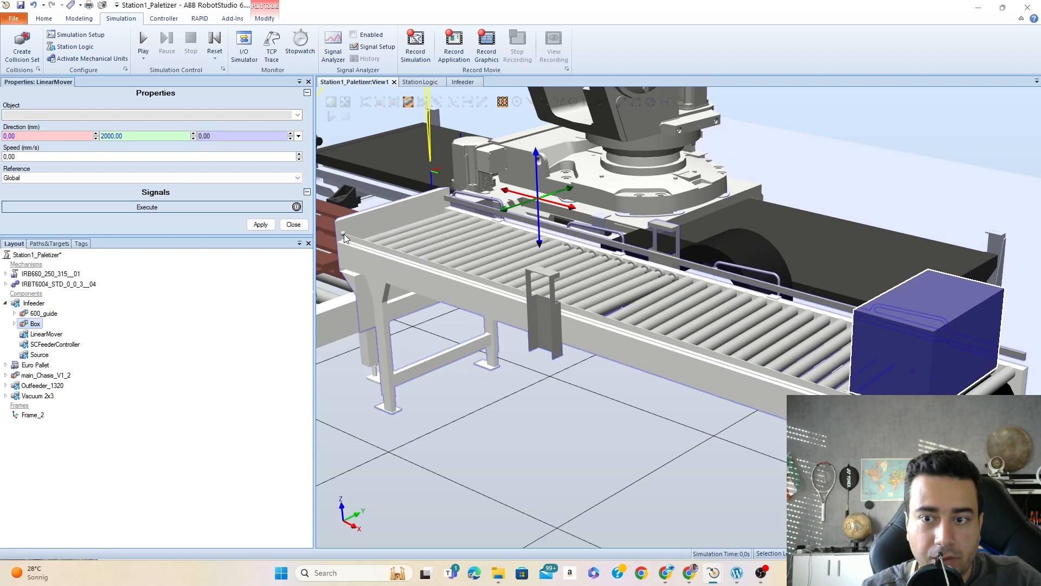
click(344, 237)
click(623, 103)
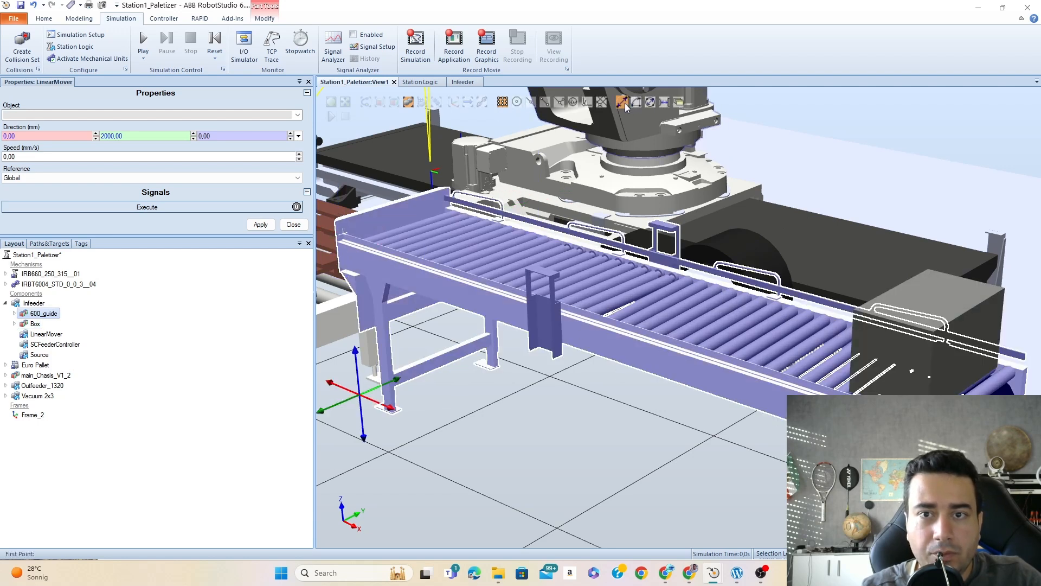
click(851, 391)
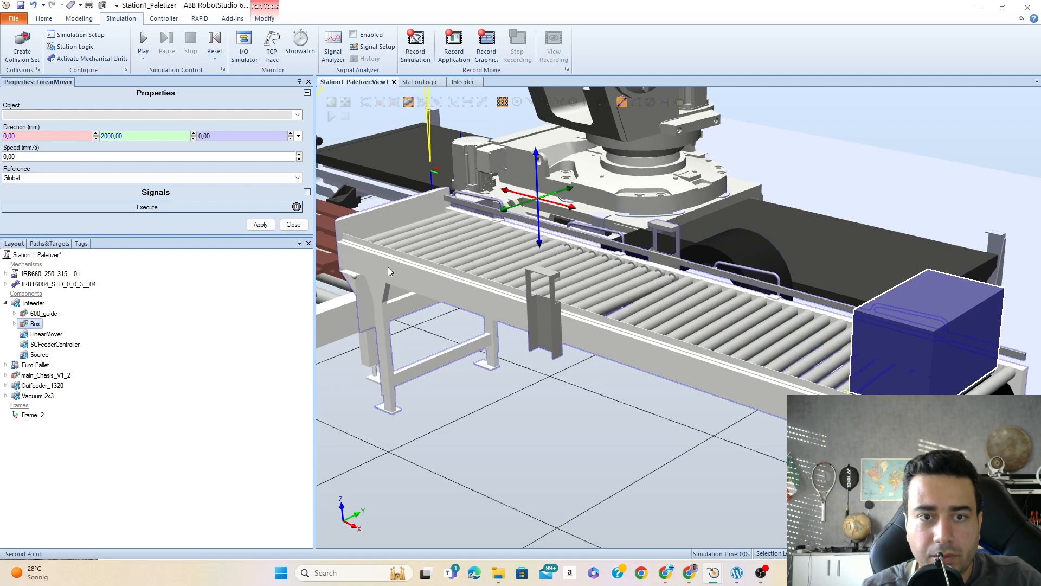
click(594, 299)
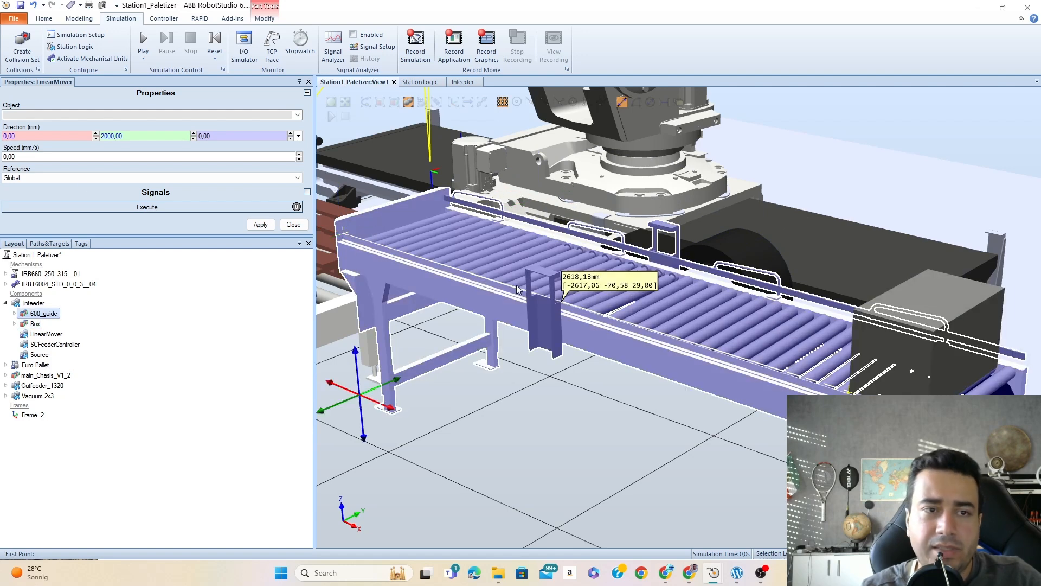
- Set the LinearMover's direction to 2600, 0, 0 mm and its speed to 500 mm/s, and apply the values
click(18, 136)
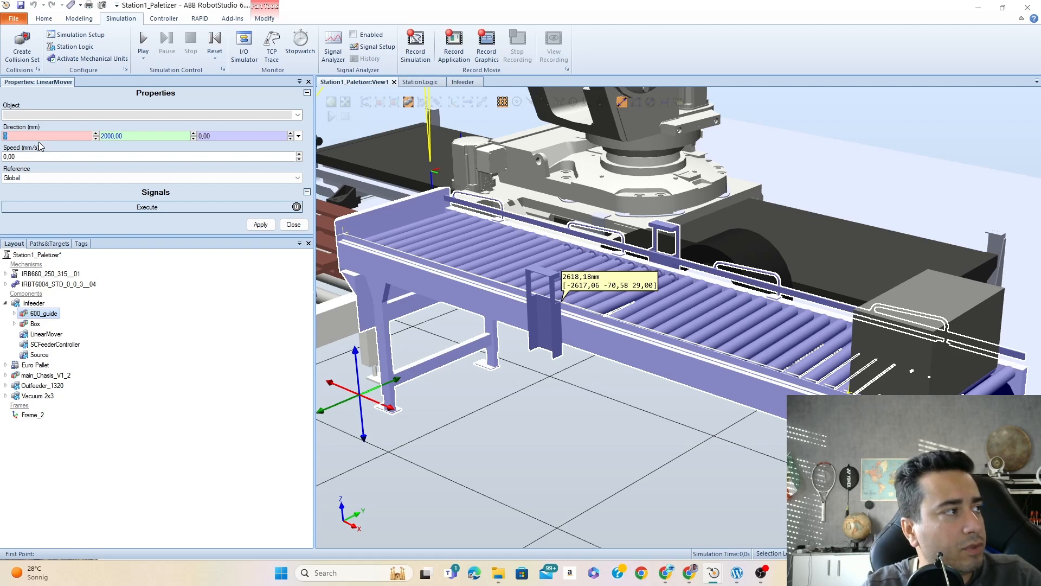
text(2)
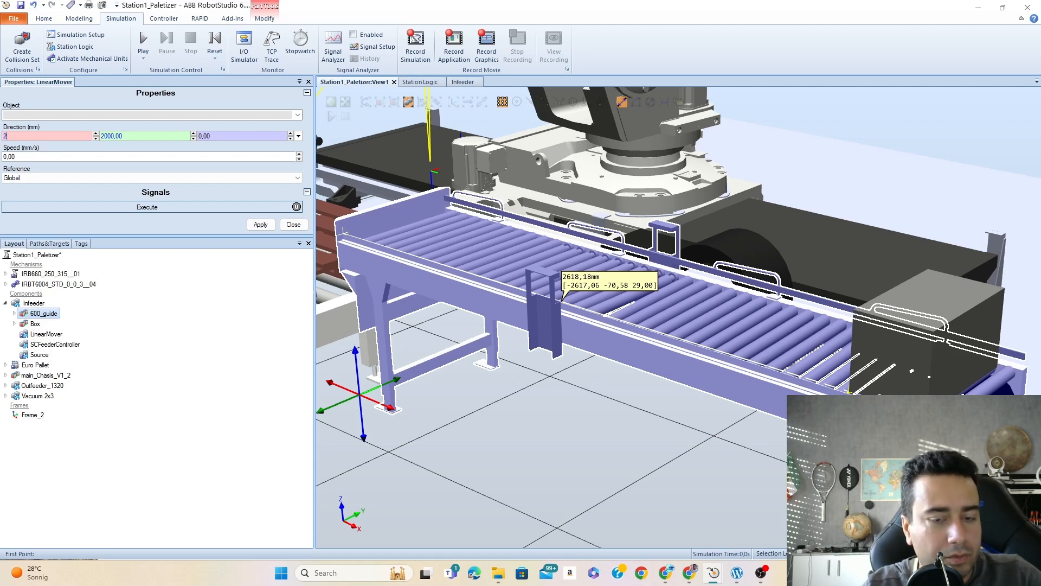
text(600)
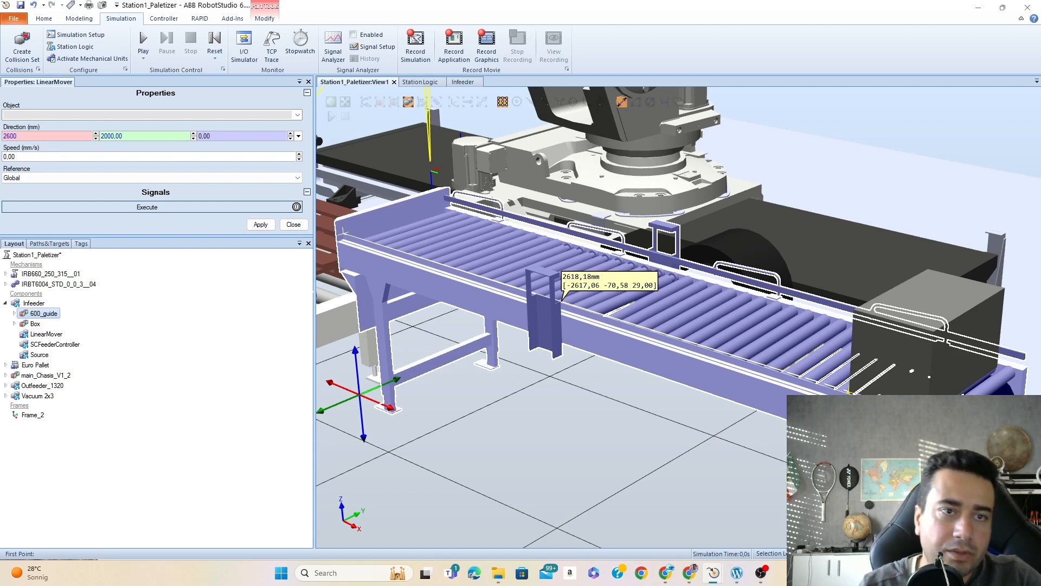
key(Tab)
text(0)
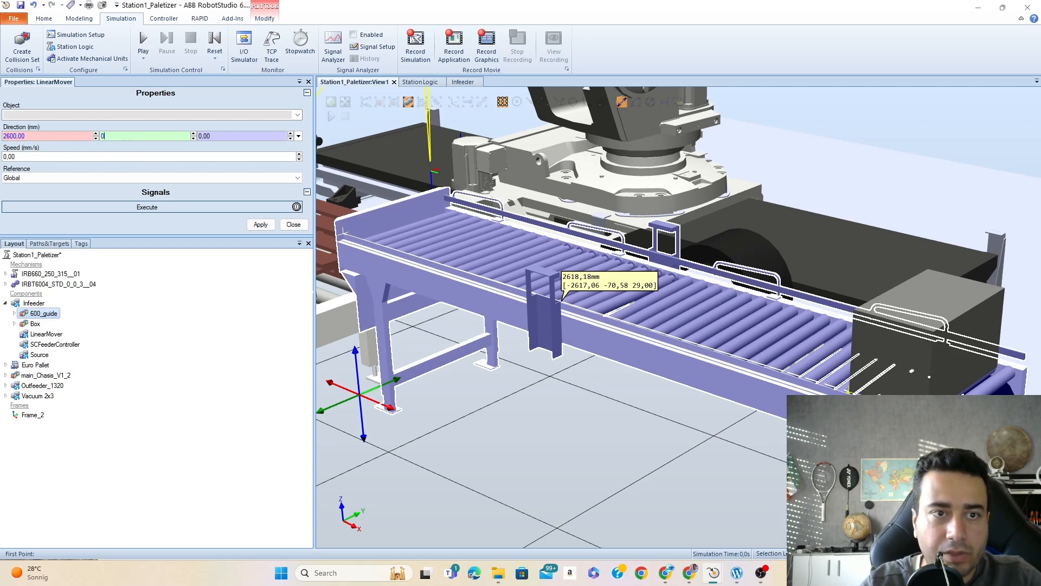
key(Tab)
text(0)
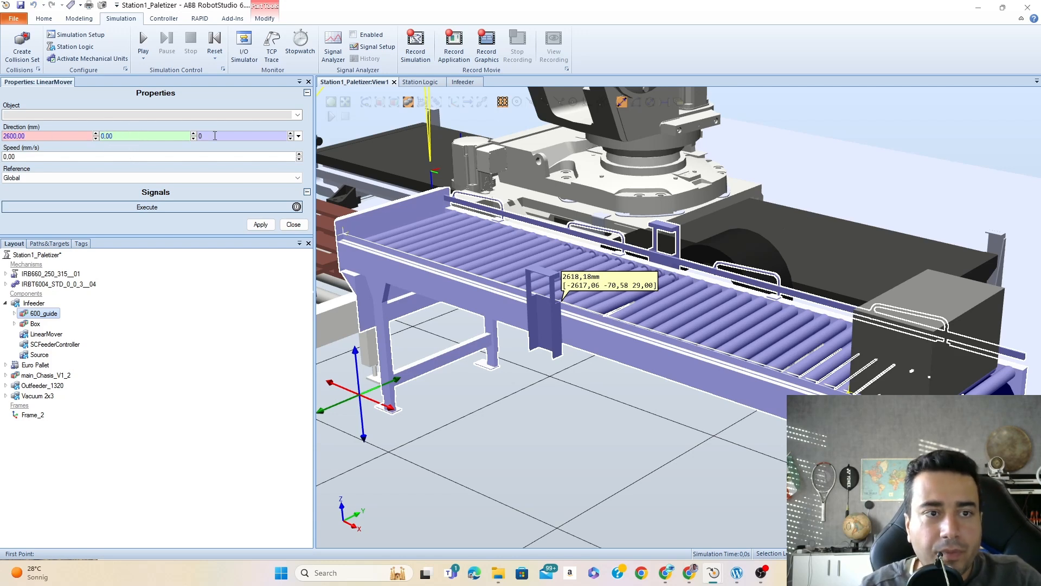
key(Tab)
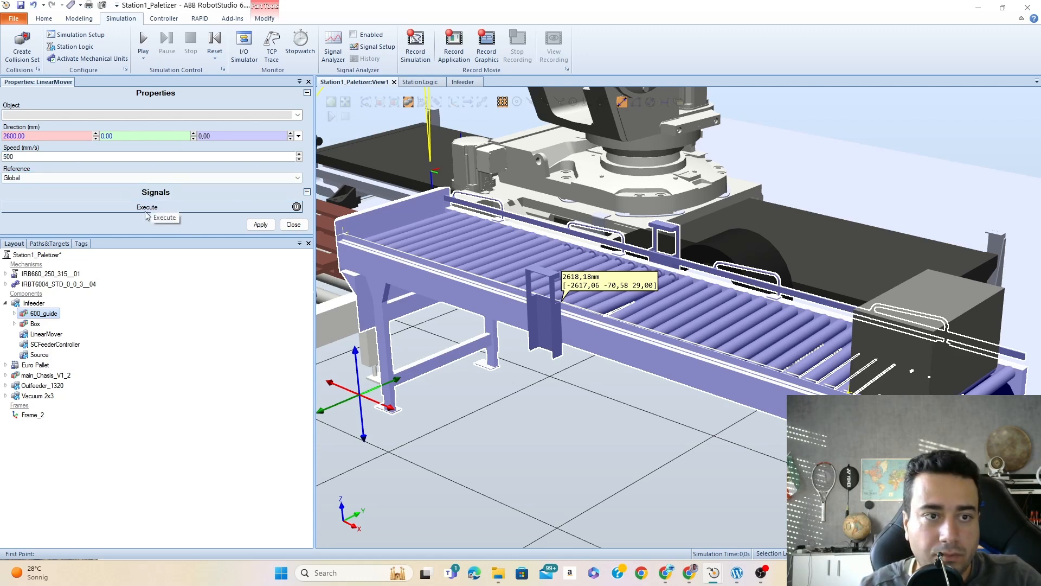
click(259, 224)
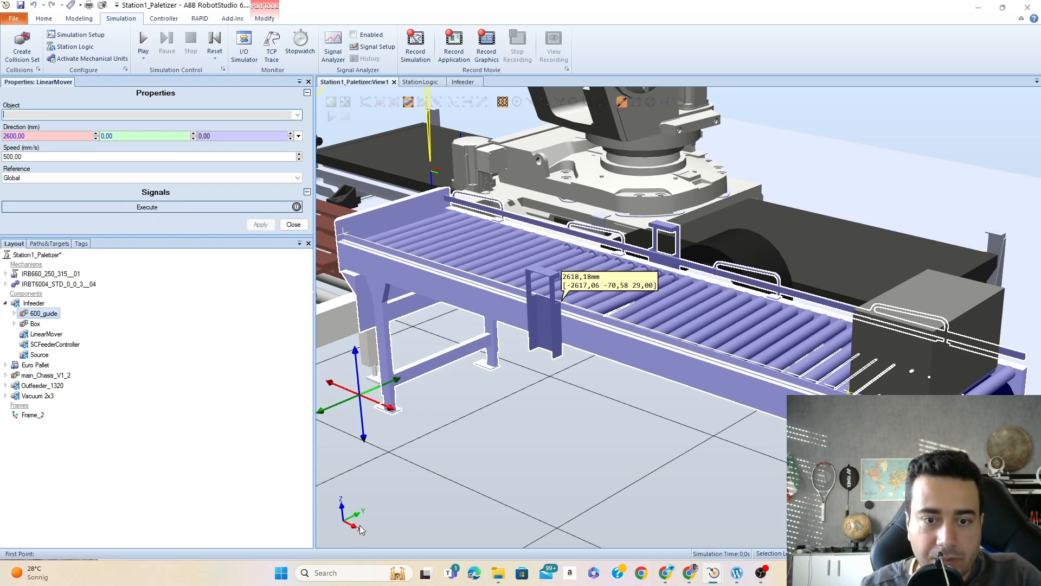
- Return to the Infeeder design and place a LogicSRLatch block below and between the Source and LinearMover blocks
scroll(718, 333, down, 3)
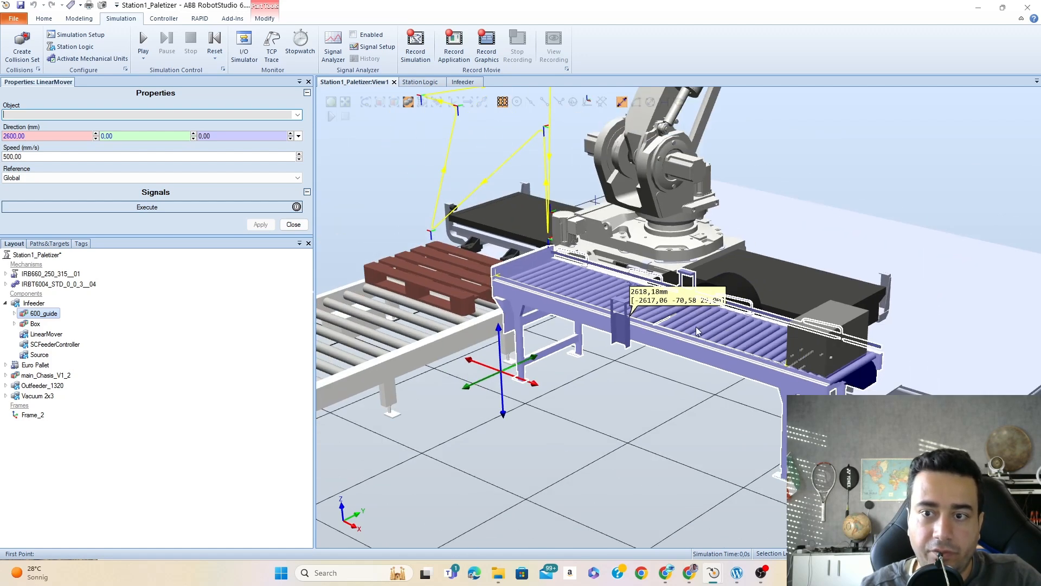
click(916, 159)
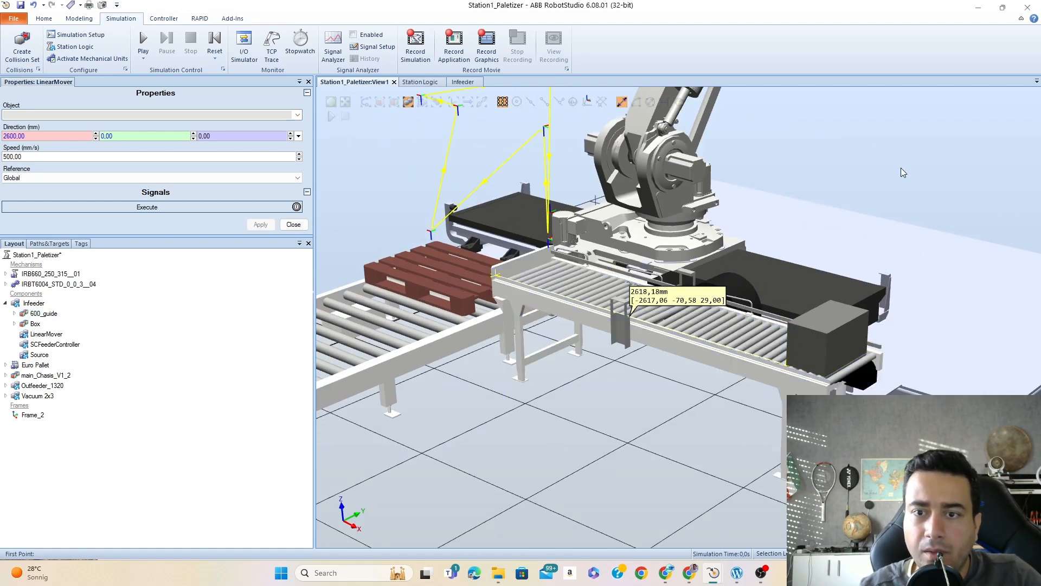
click(416, 82)
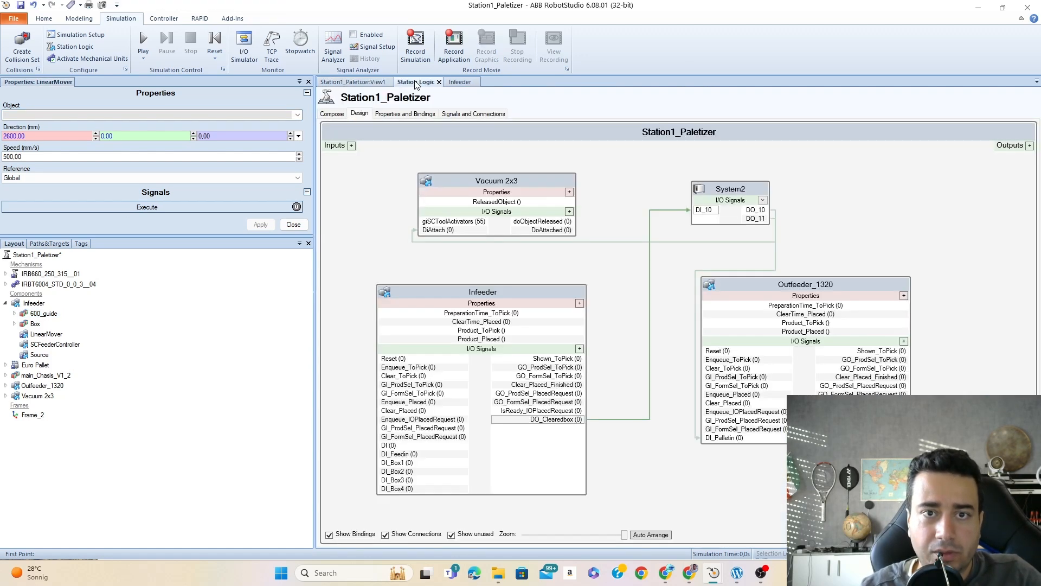
click(463, 82)
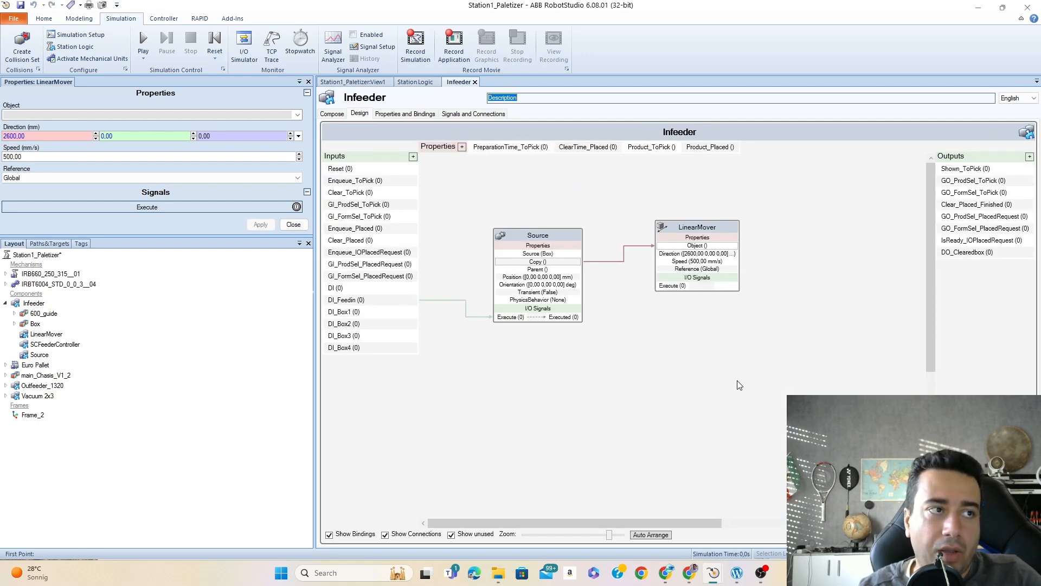
drag(715, 230, 724, 232)
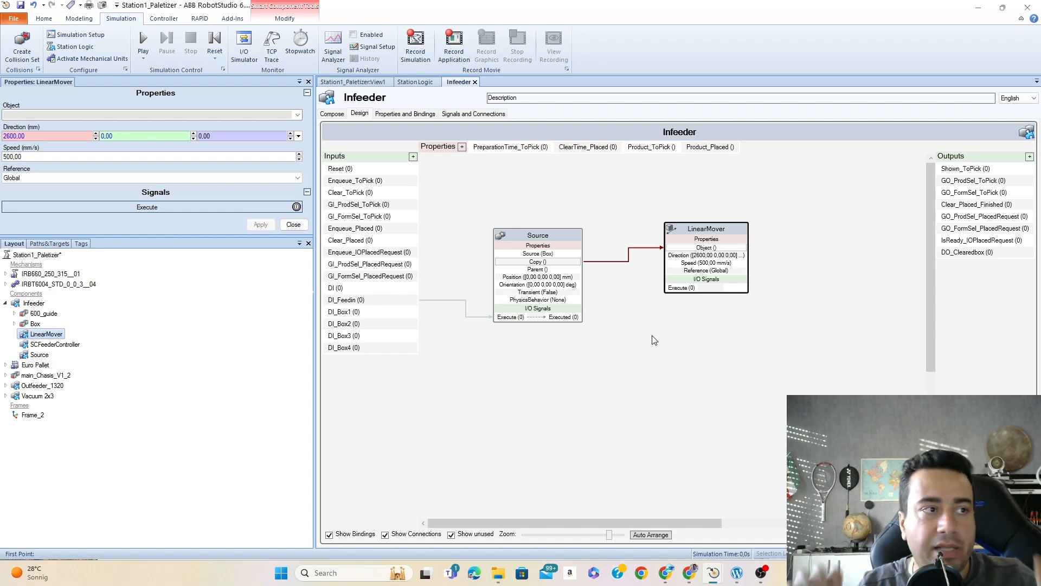
right_click(618, 332)
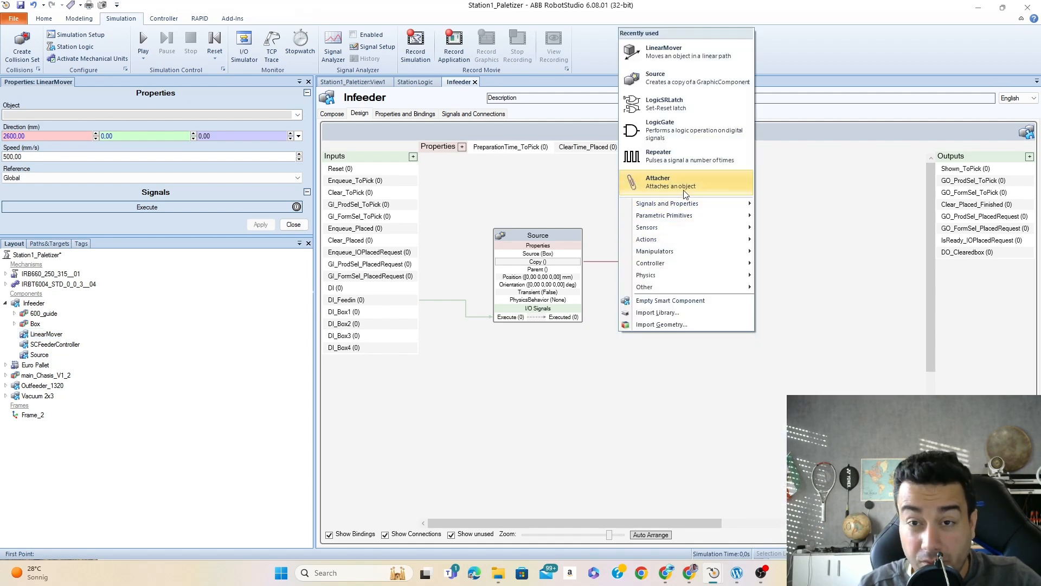
click(685, 106)
drag(486, 169, 664, 335)
- Connect Source's Executed signal to the LogicSRLatch's Set and the latch's Output to LinearMover's Execute, moving LinearMover further from Source
drag(579, 316, 611, 365)
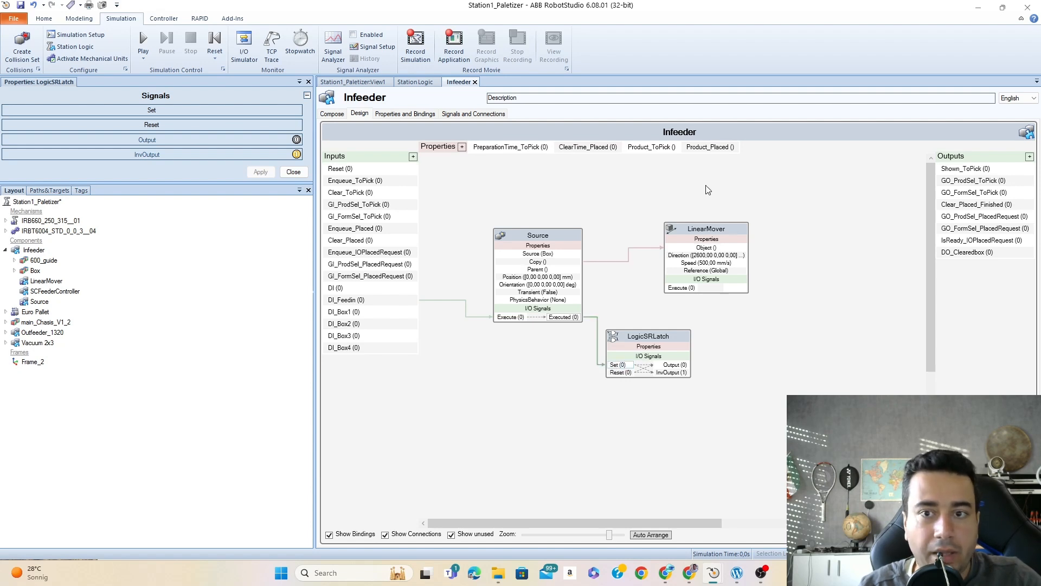
drag(723, 230, 776, 228)
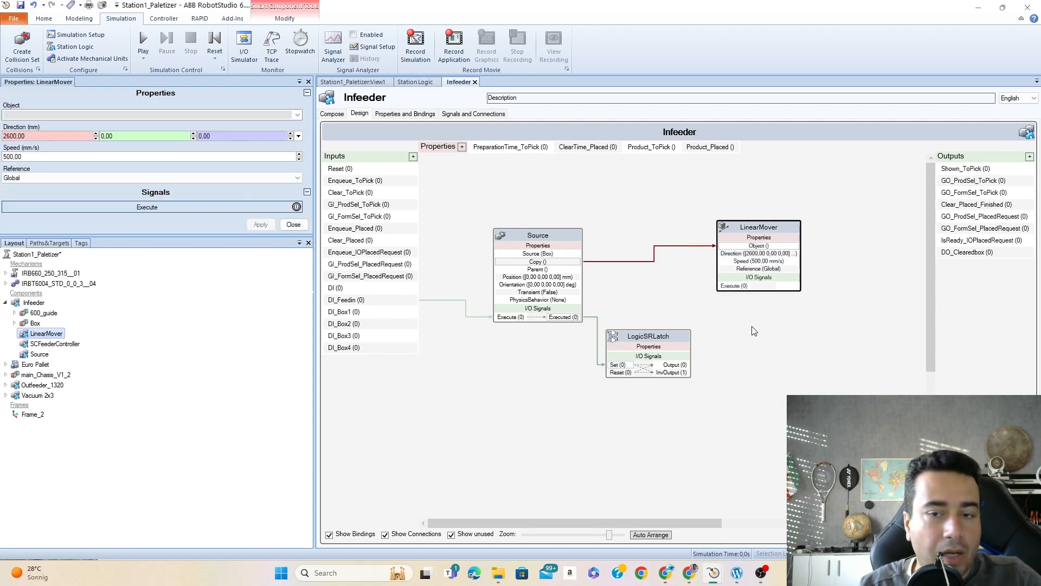
drag(684, 364, 730, 285)
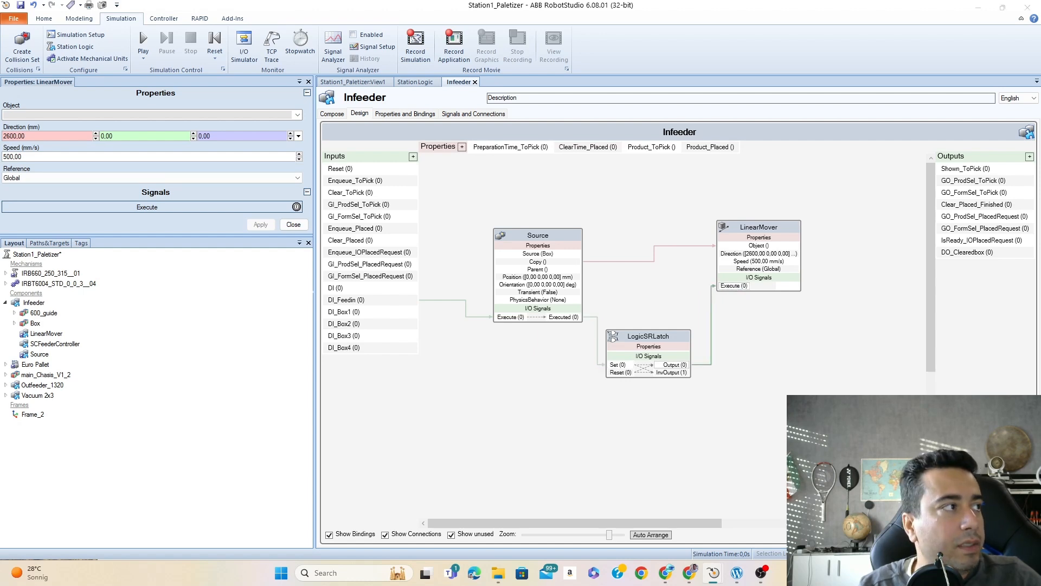
- Add a PlaneSensor to the Infeeder design, place it below the Source block, and return to the station's 3D view
click(661, 339)
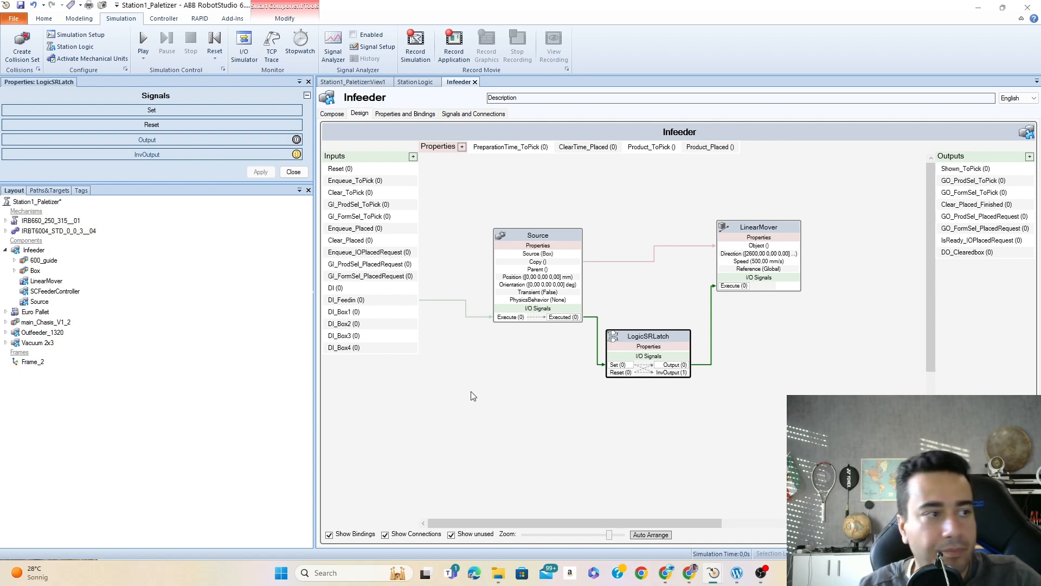
click(431, 410)
mouse_move(933, 315)
mouse_down()
mouse_move(932, 357)
mouse_move(930, 325)
mouse_move(929, 334)
mouse_up()
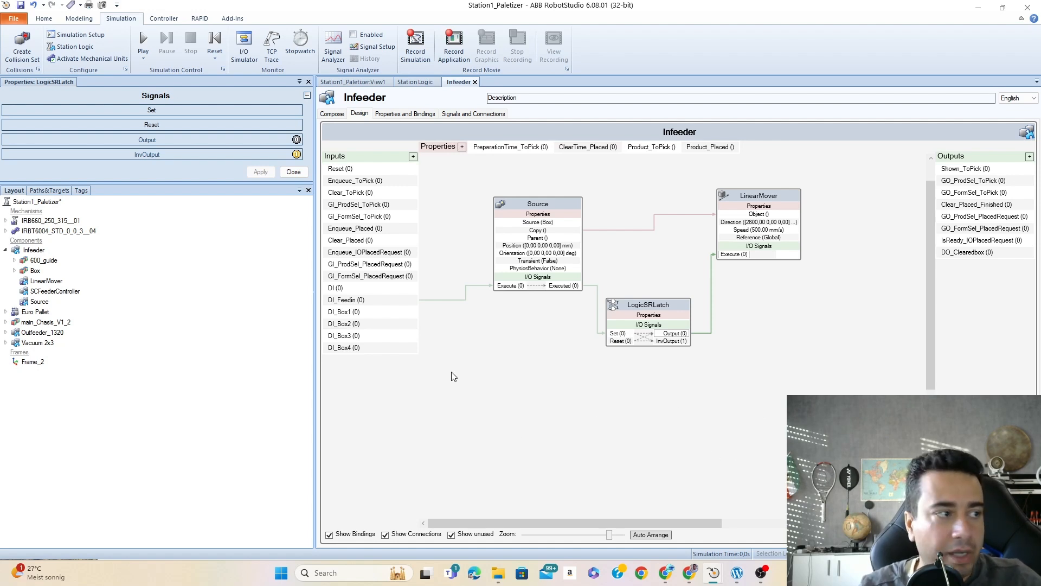
right_click(477, 376)
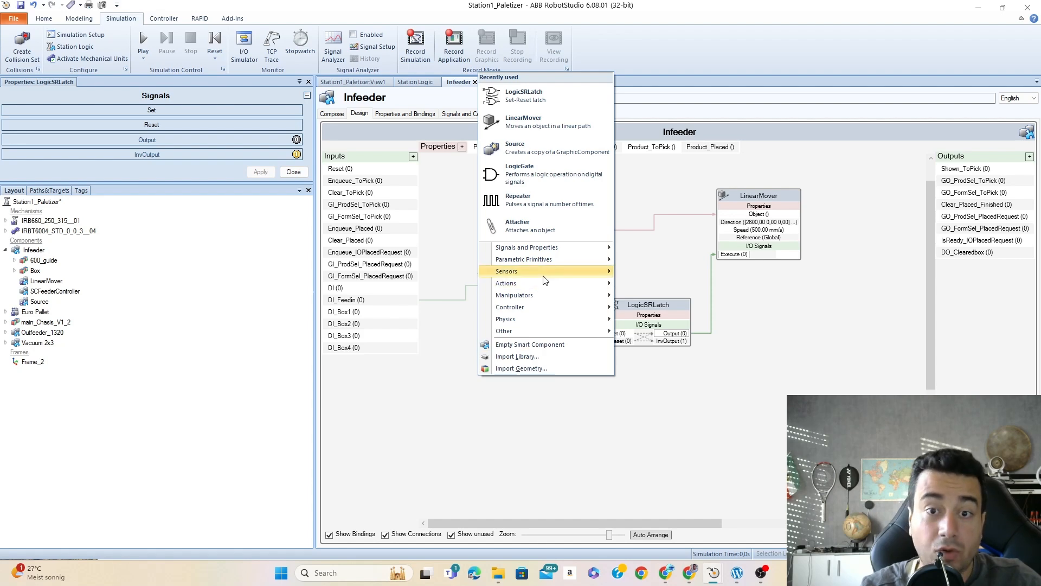
mouse_move(545, 280)
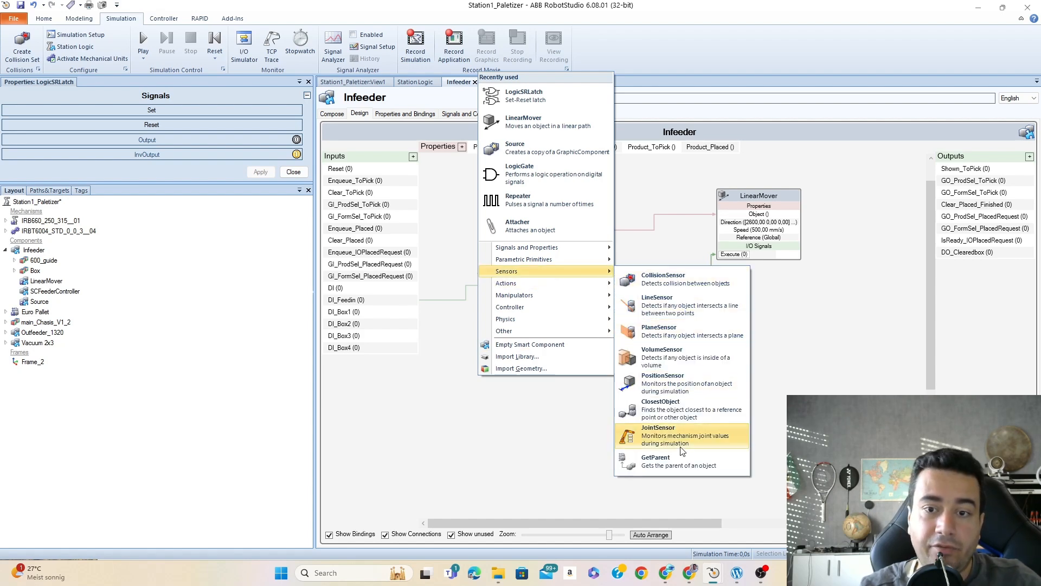
click(678, 330)
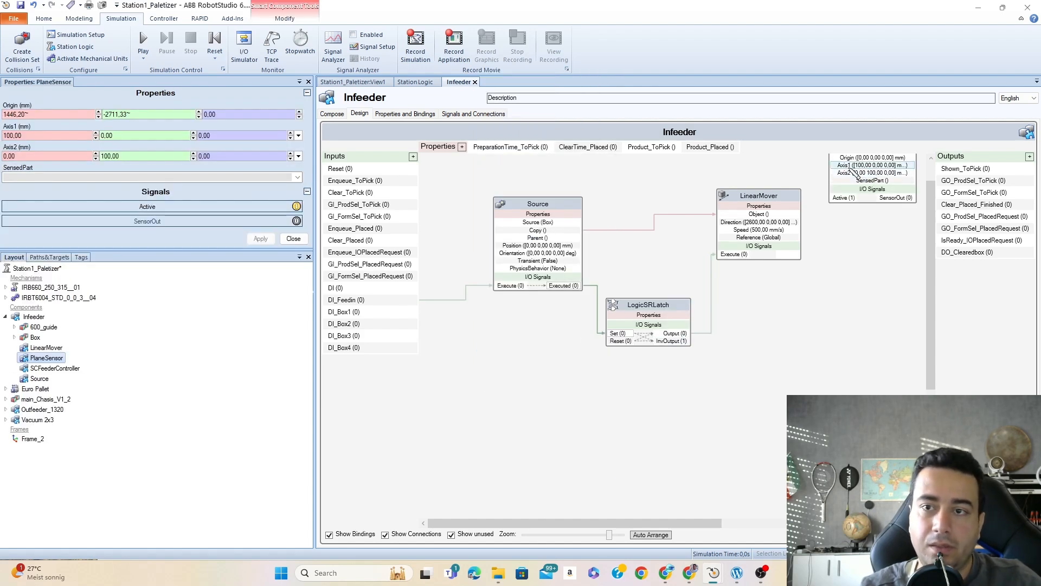
scroll(861, 174, up, 1)
drag(881, 165, 454, 409)
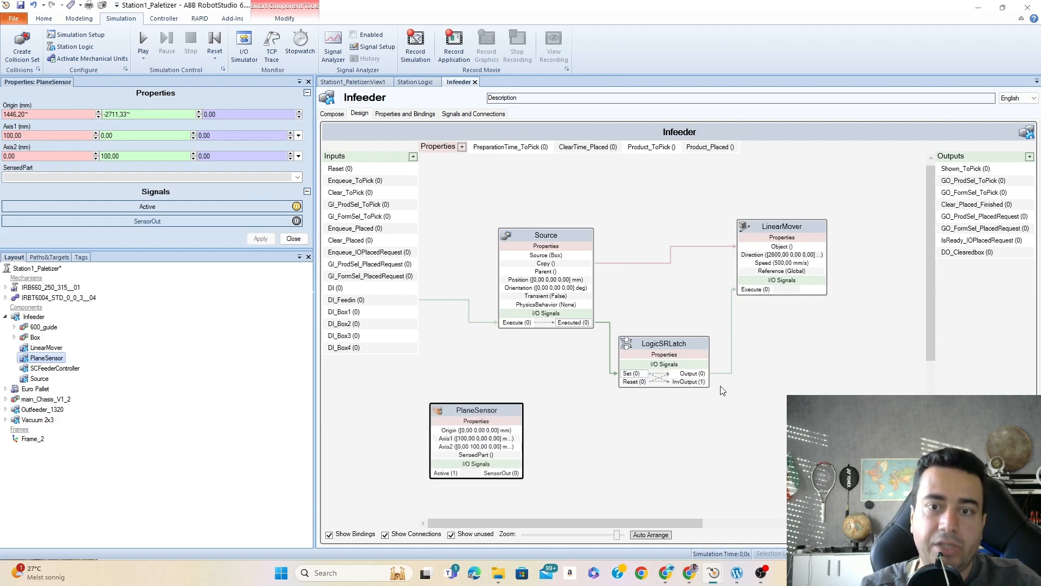
drag(932, 269, 929, 321)
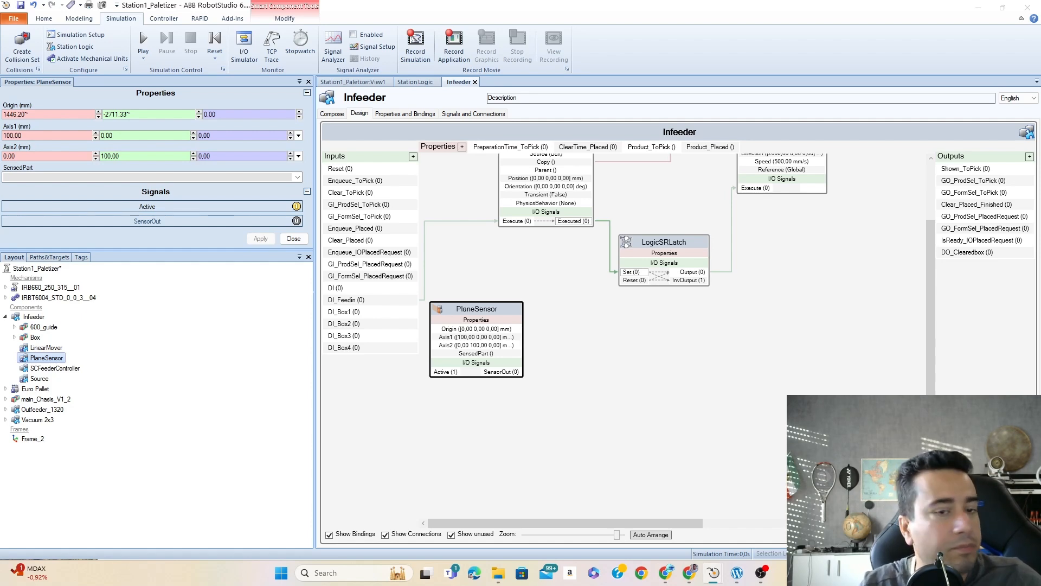
click(379, 81)
scroll(523, 261, up, 5)
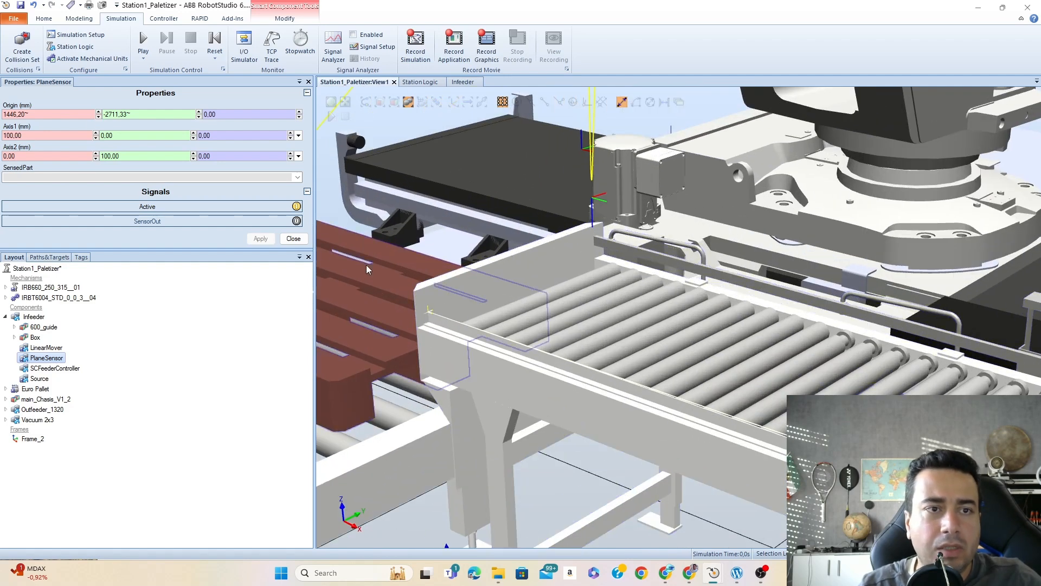
- Try to set the PlaneSensor's origin from a snapped point on the conveyor's pallet end and its Axis1 X to 800 mm
click(40, 115)
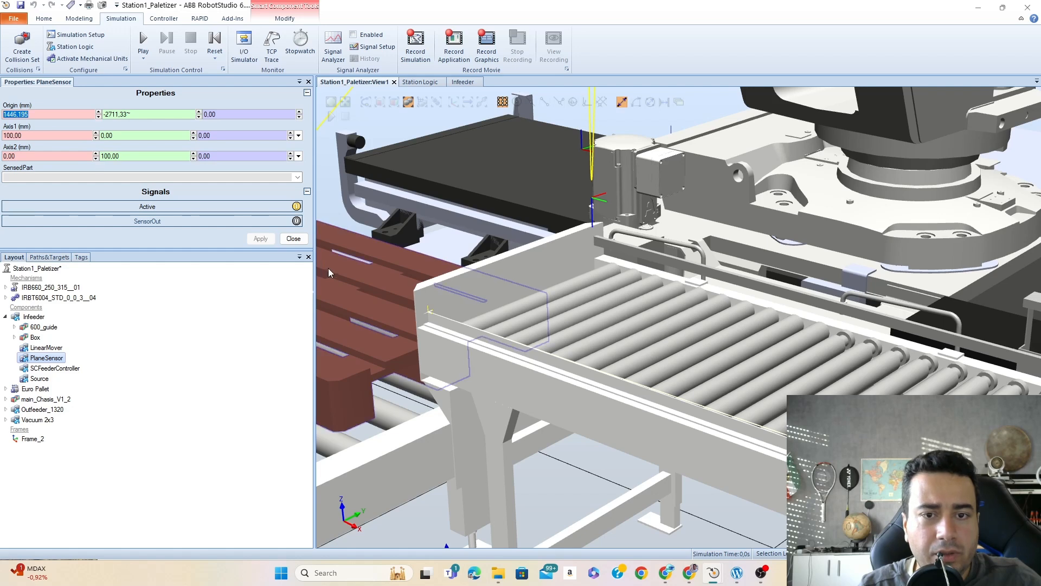
click(429, 313)
click(40, 114)
key(BackSpace)
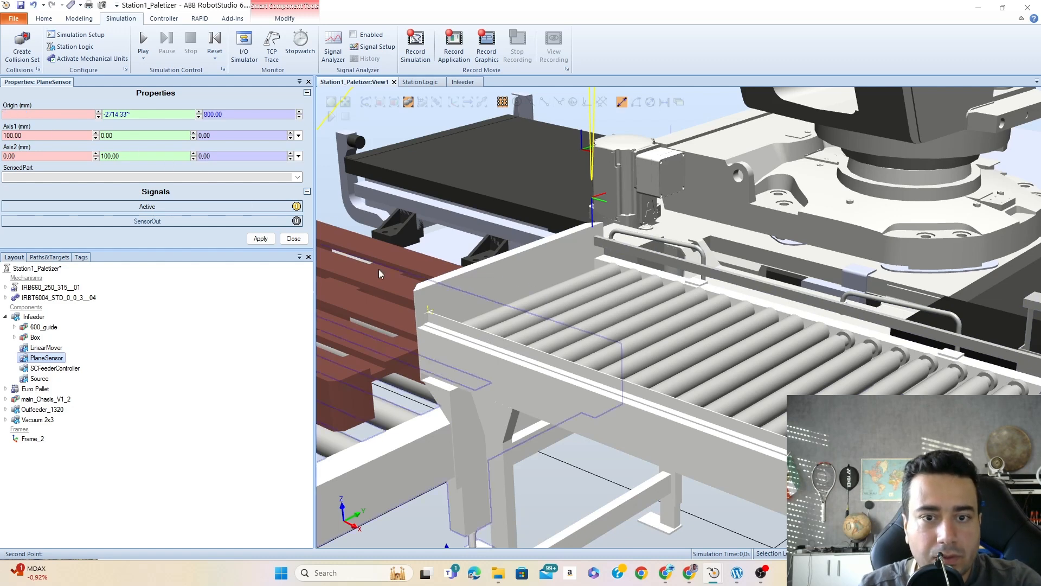
click(430, 313)
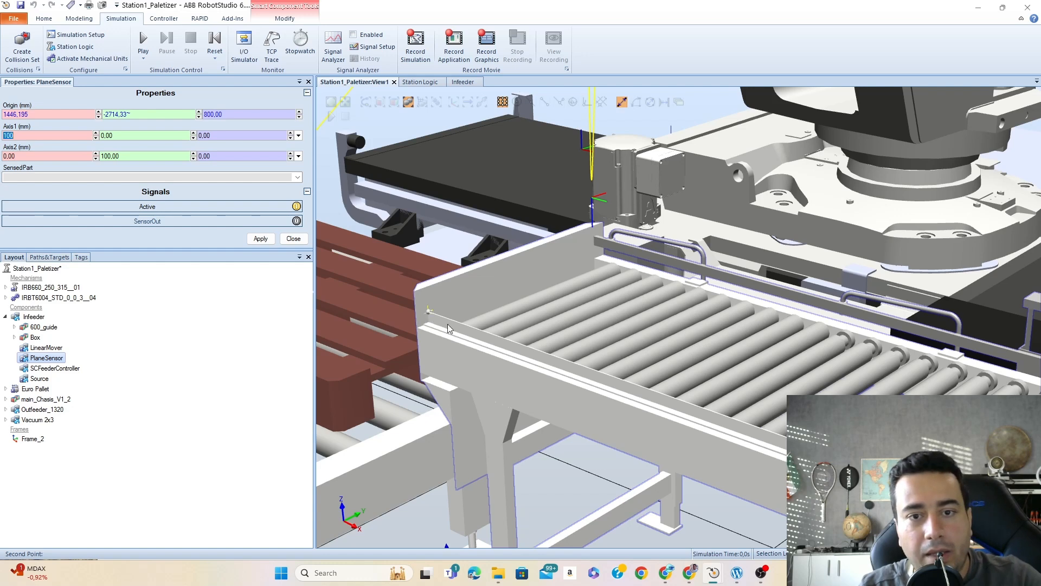
text(800)
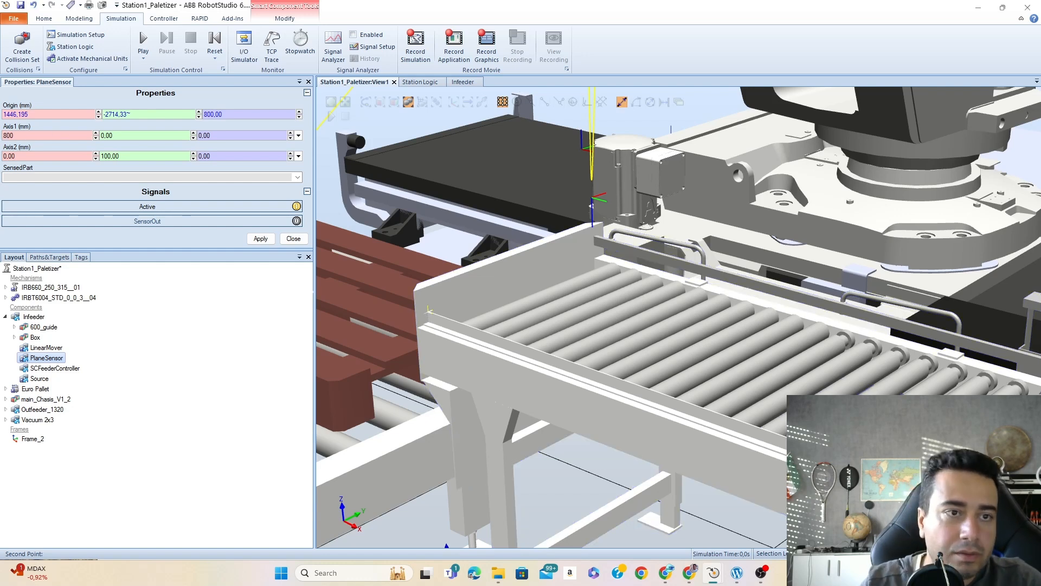
click(119, 135)
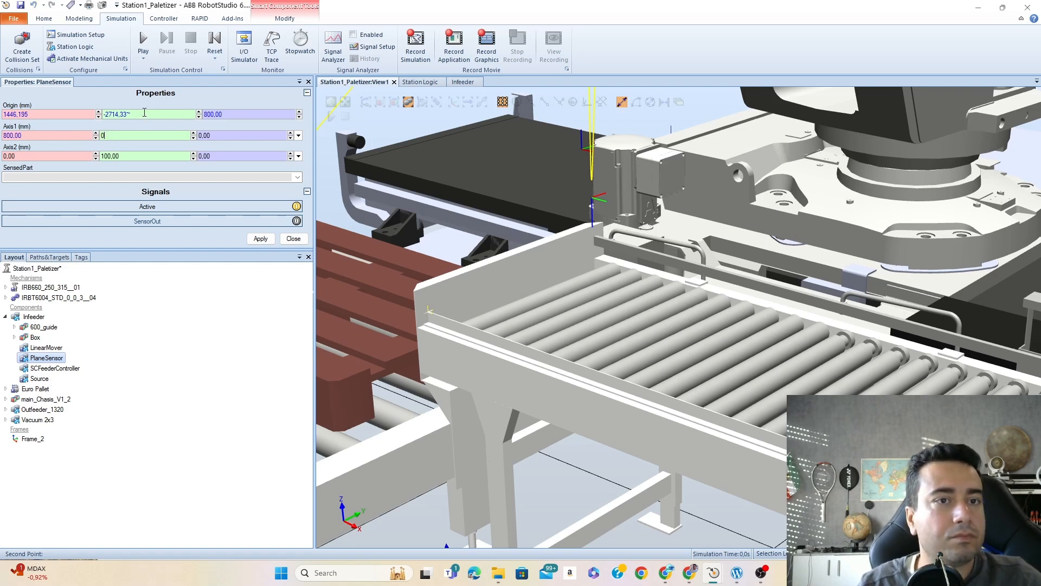
click(49, 115)
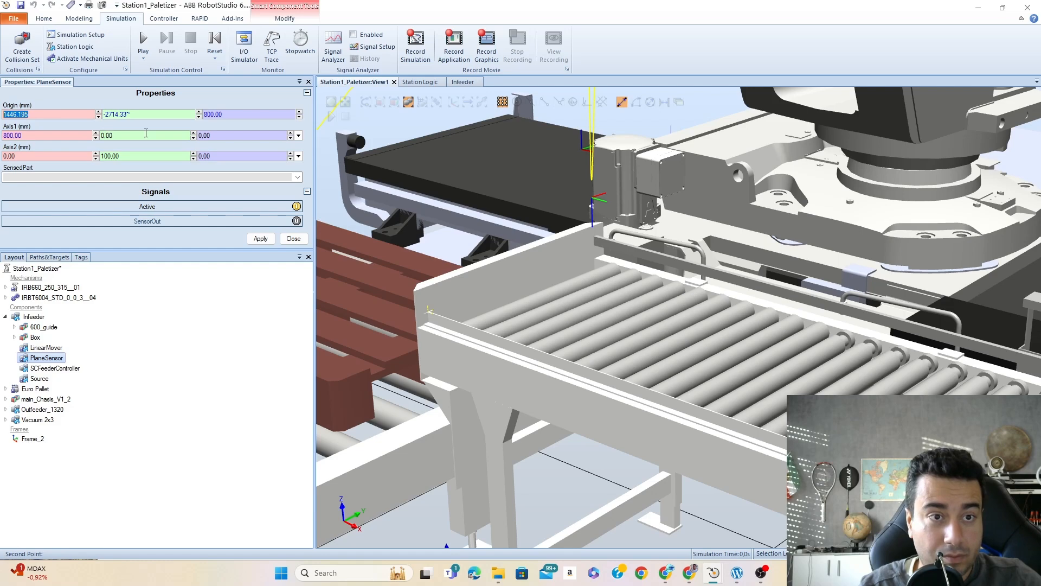
- Inspect the sensor plane near the conveyor's legs and undo the accidental freehand move of 600_guide
scroll(636, 282, down, 5)
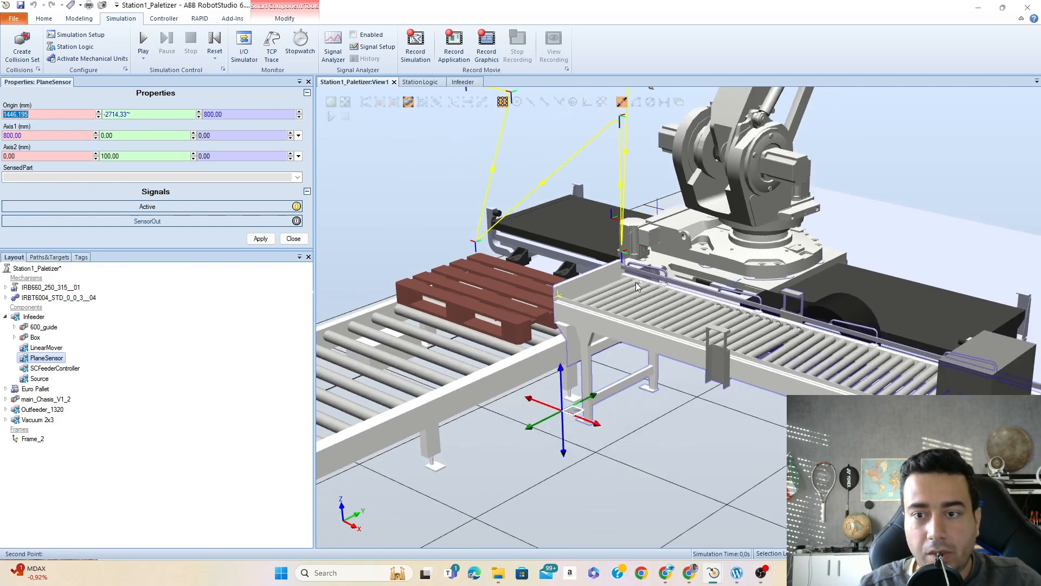
scroll(590, 281, up, 3)
scroll(527, 332, up, 2)
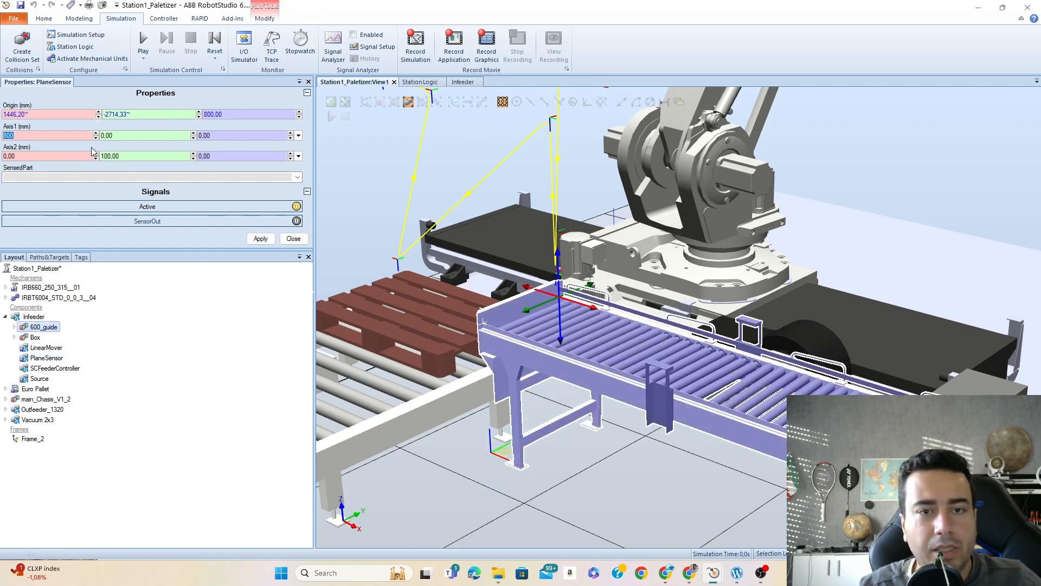
scroll(502, 445, up, 8)
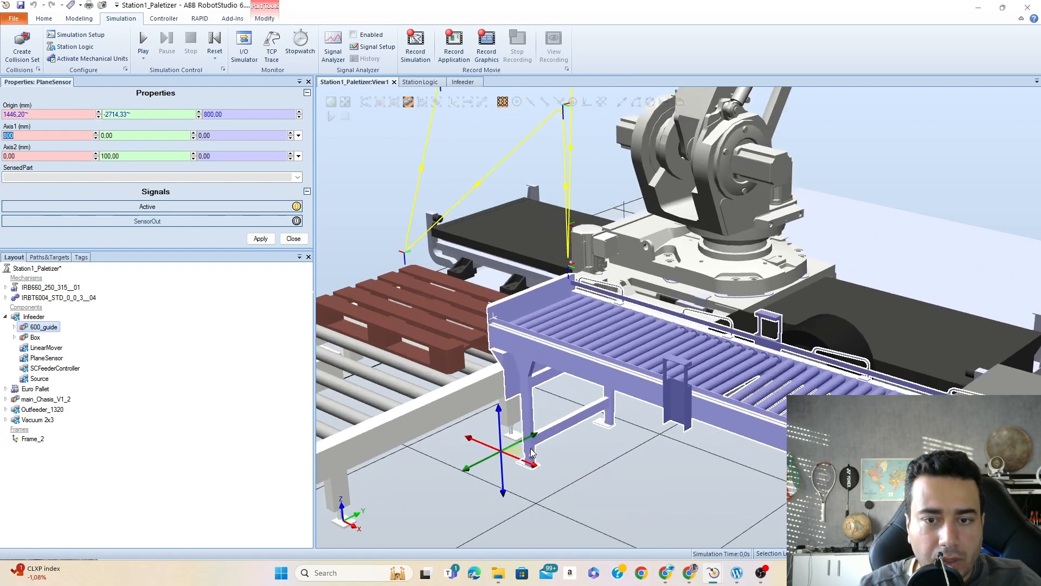
scroll(502, 445, up, 5)
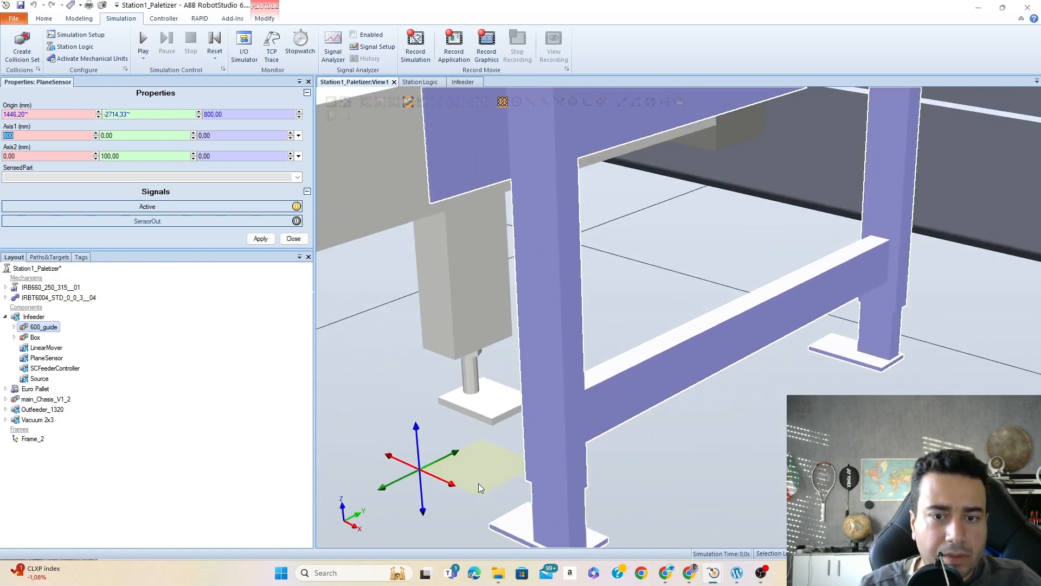
scroll(486, 481, down, 6)
mouse_move(457, 462)
mouse_down()
mouse_move(457, 451)
mouse_move(457, 462)
mouse_up()
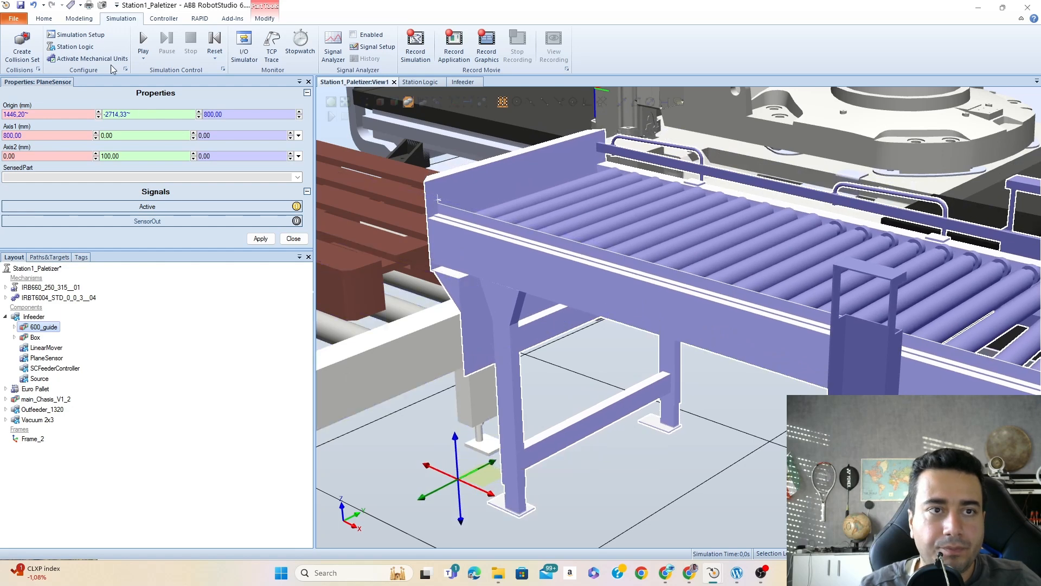
click(34, 6)
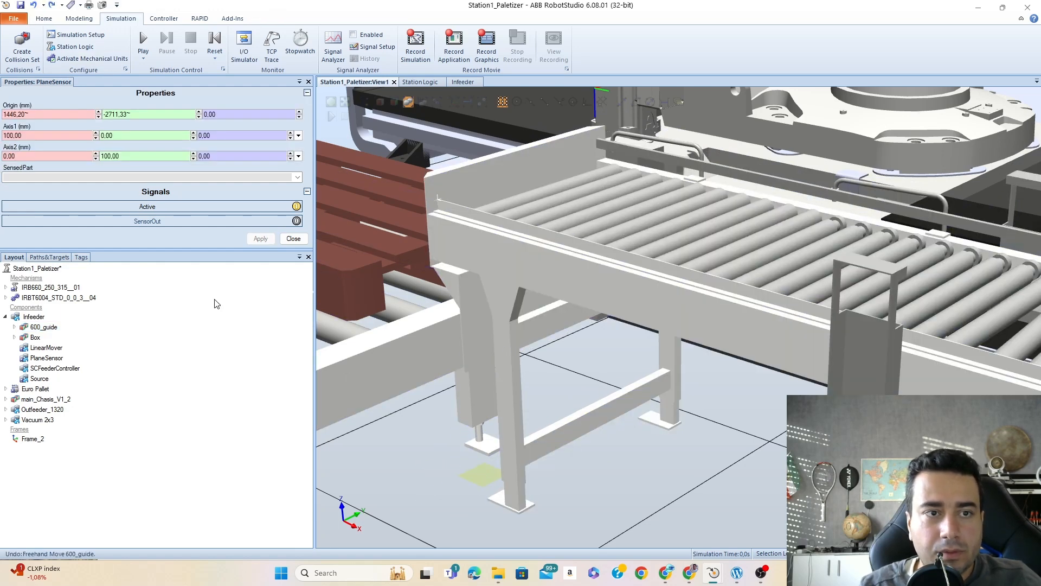
- Set the PlaneSensor's origin to the upper corner of the conveyor's end plate (1446.20, -2751.33, 865 mm) and Axis1 X to 800 mm
triple_click(229, 115)
text(0)
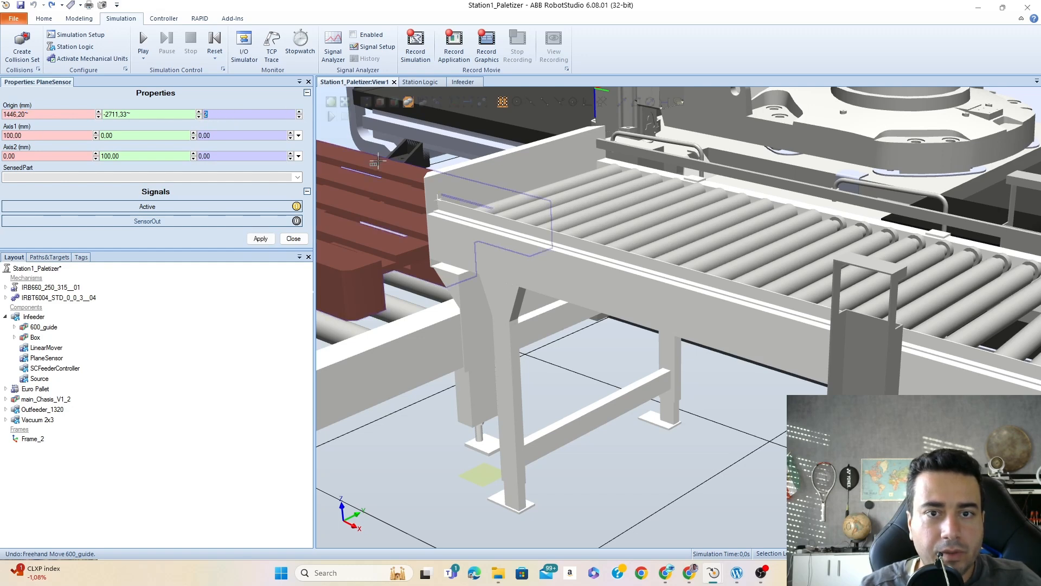
click(424, 177)
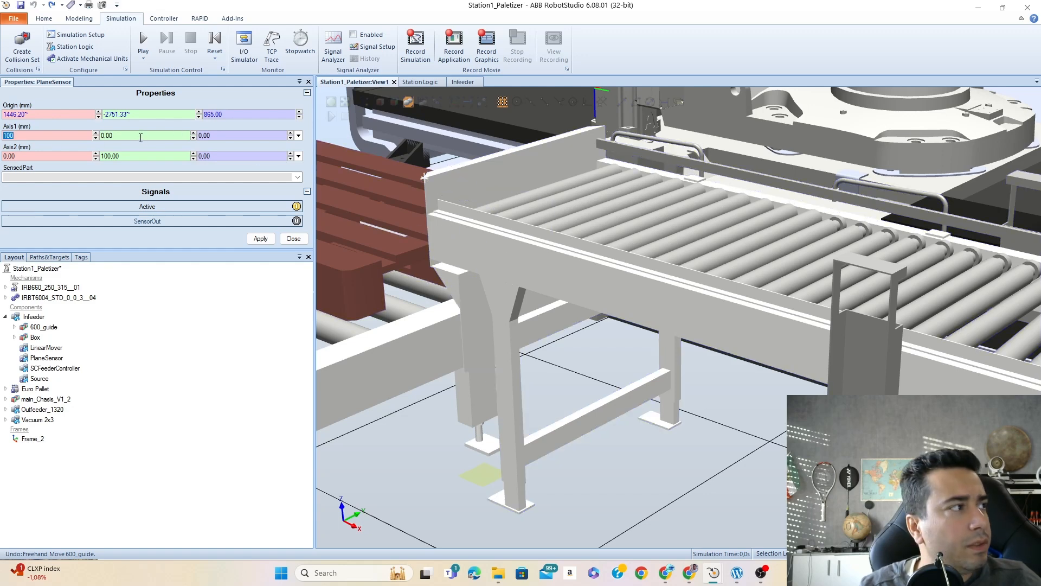
text(800)
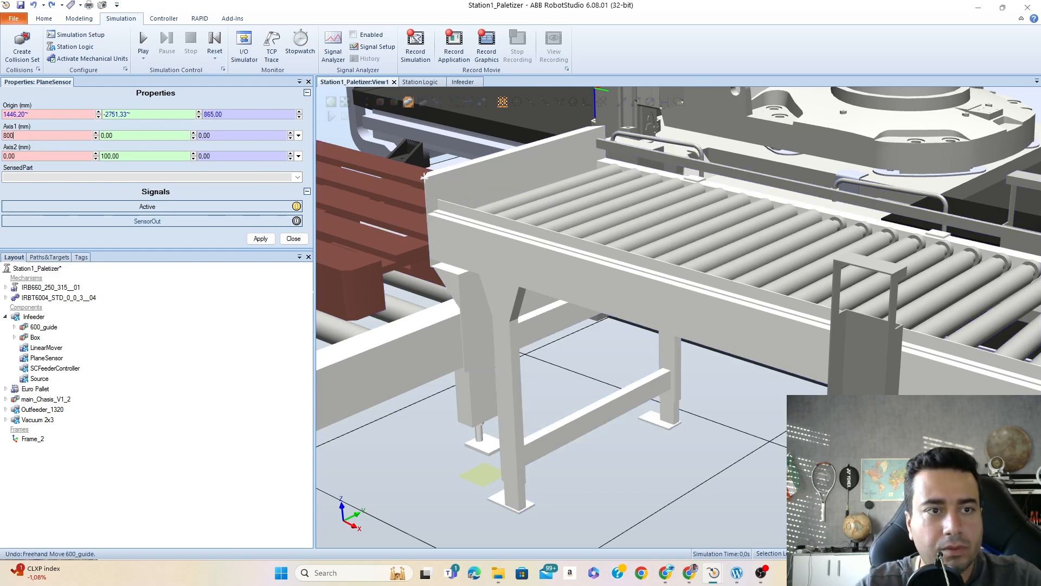
key(Return)
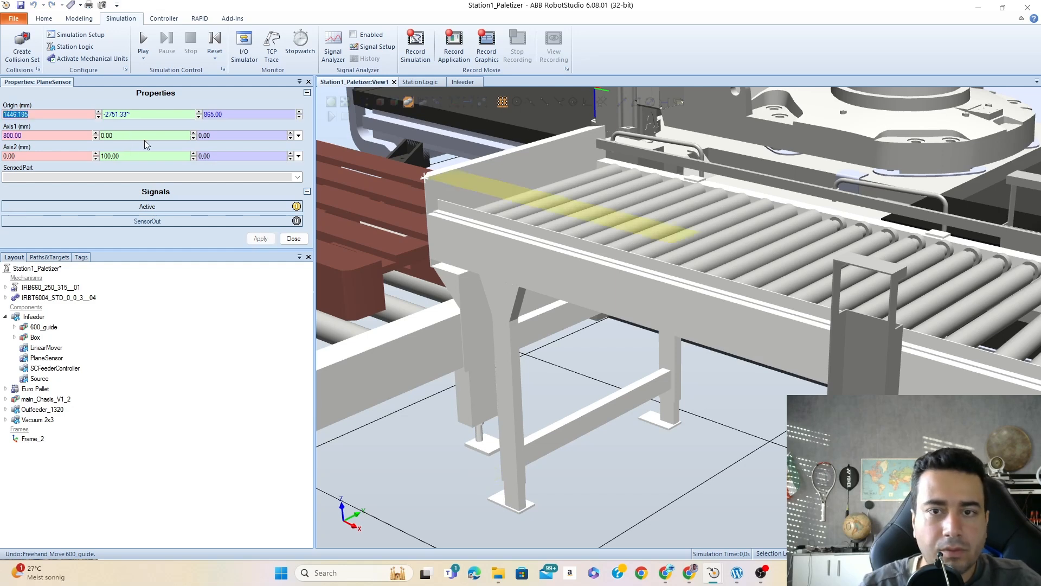
- Set the PlaneSensor's Axis1 Y value to 400 mm and apply it
scroll(505, 188, up, 1)
scroll(504, 189, down, 2)
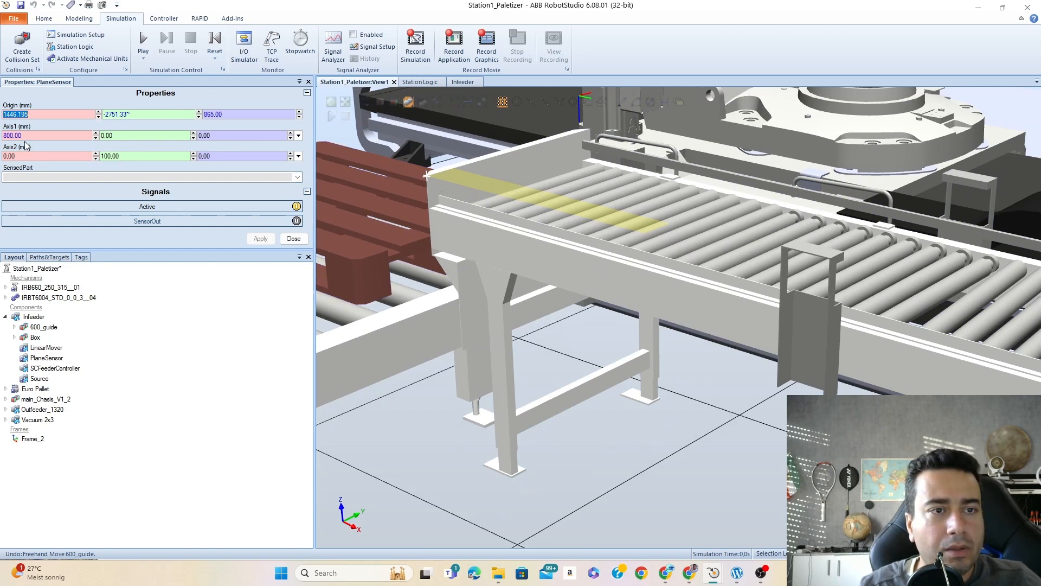
click(202, 135)
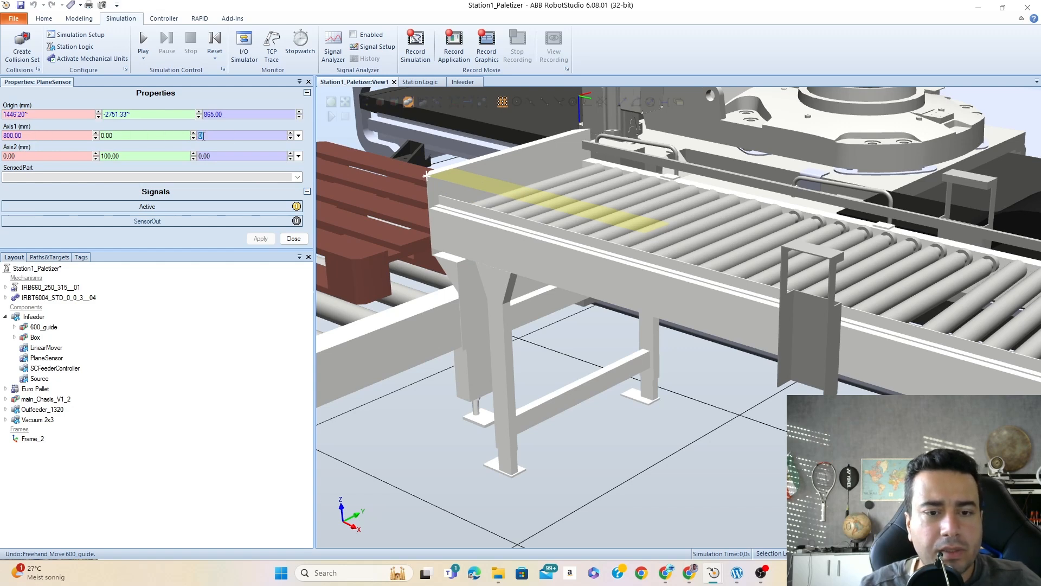
click(149, 136)
text(400)
key(Return)
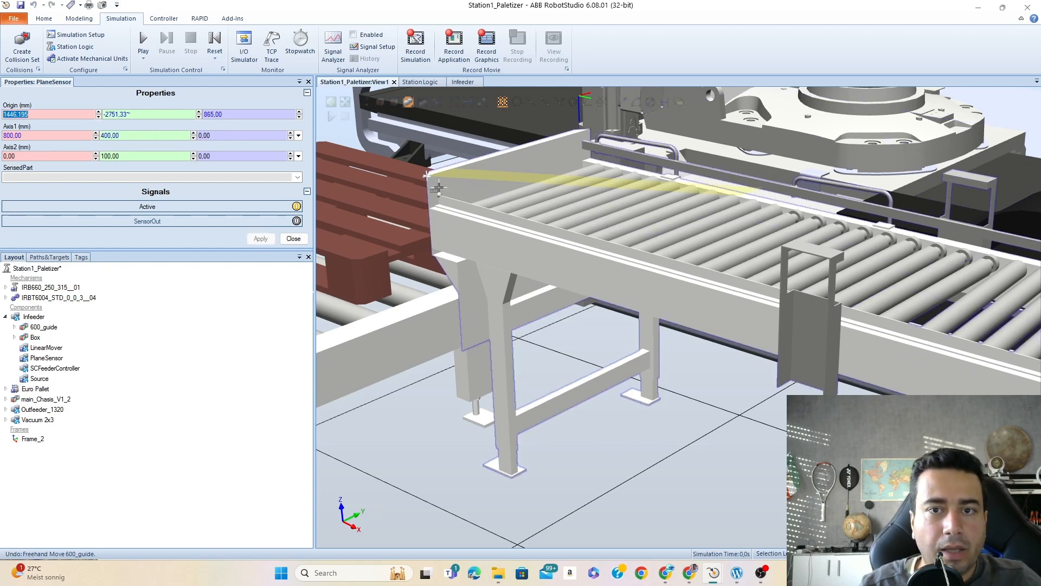
- Reset the PlaneSensor's Axis1 Y value to 0 and set its Axis2 Y value to 400 mm
click(136, 136)
double_click(113, 137)
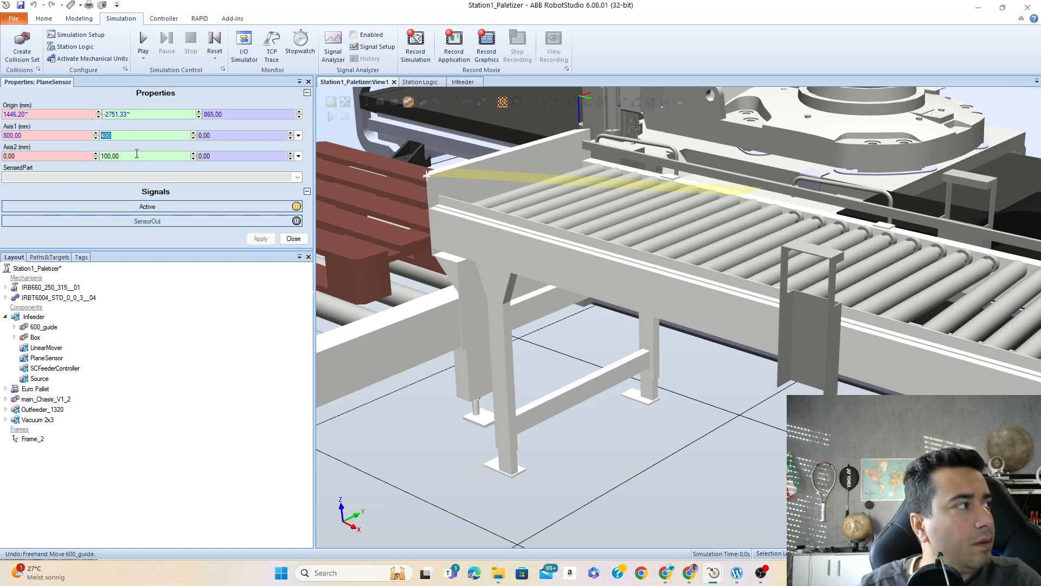
text(0)
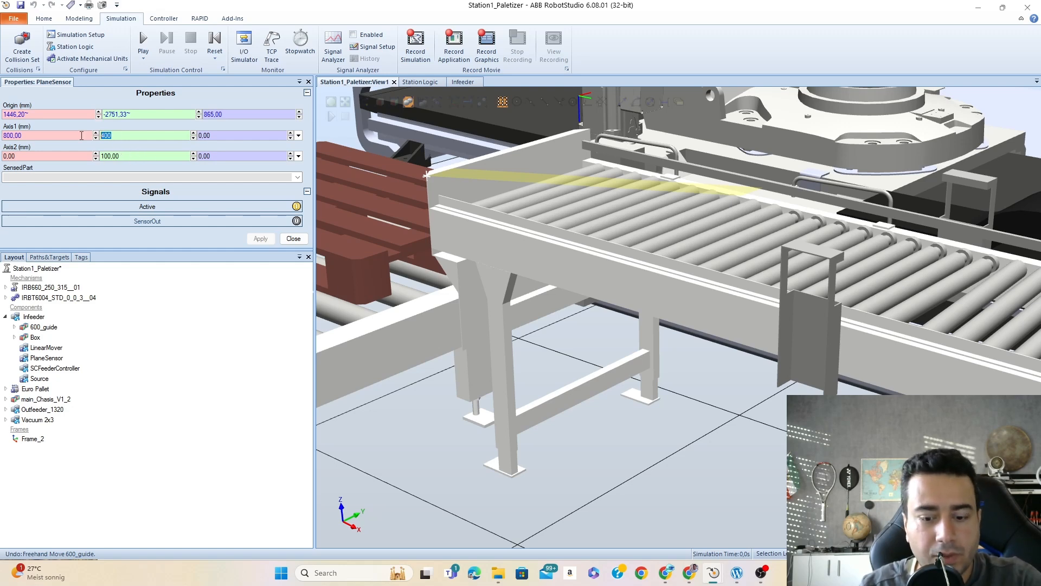
click(128, 156)
double_click(131, 156)
text(400)
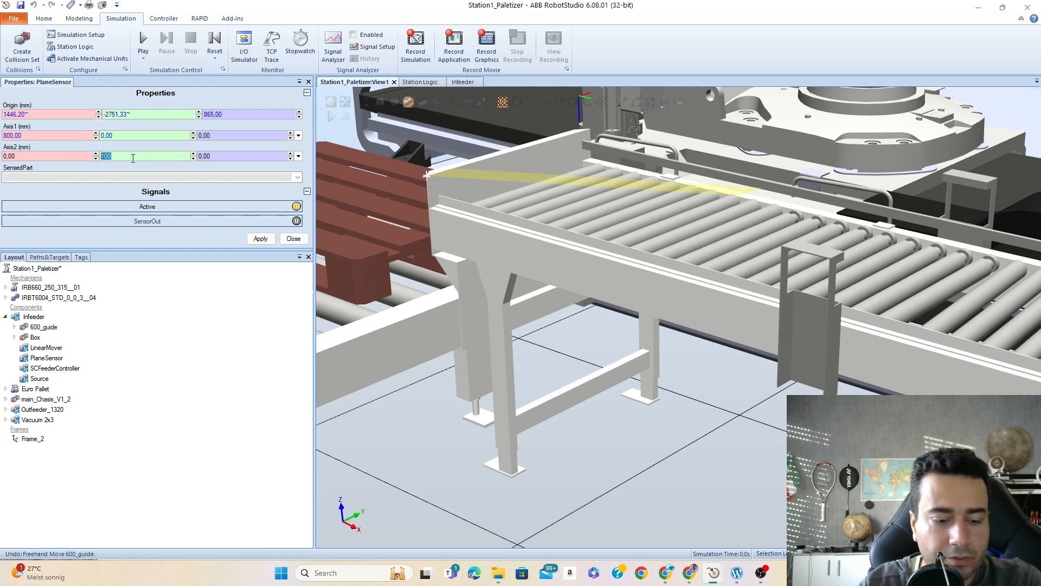
key(Return)
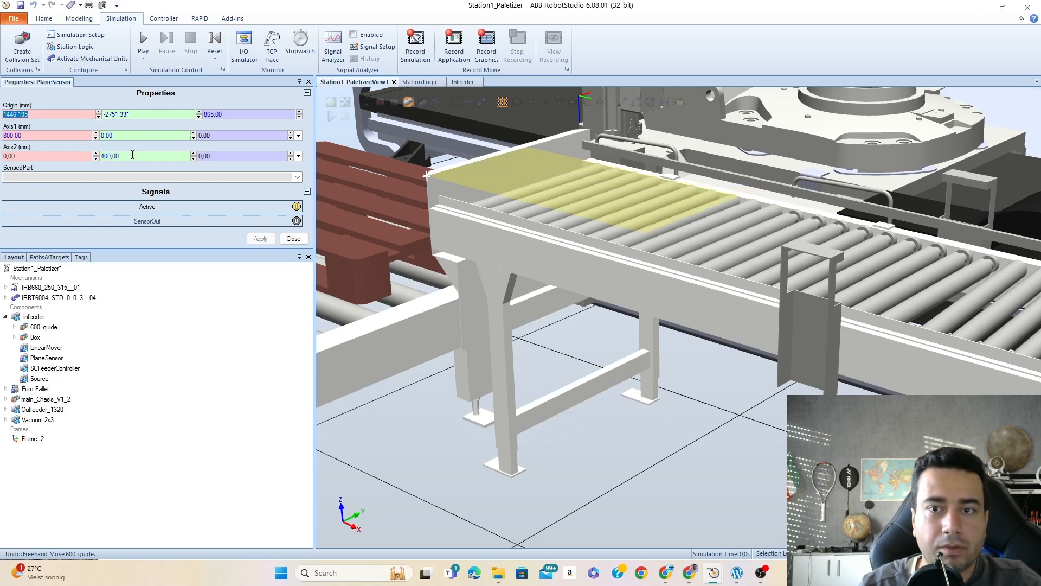
- Resize the PlaneSensor by setting Axis1 X to 200 mm and Axis2 Y to 600 mm
key(Tab)
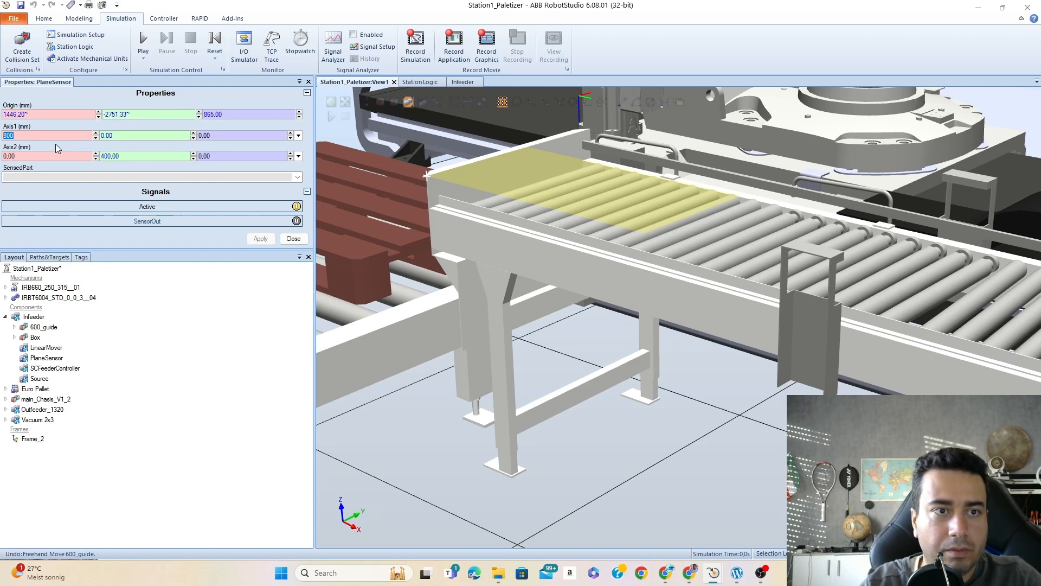
text(200)
key(Return)
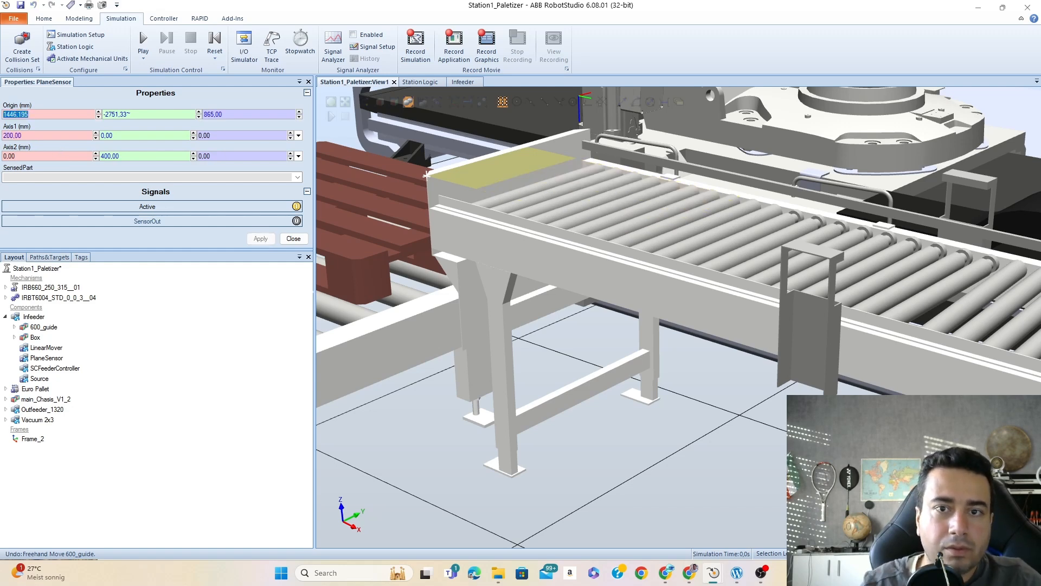
double_click(108, 156)
text(600)
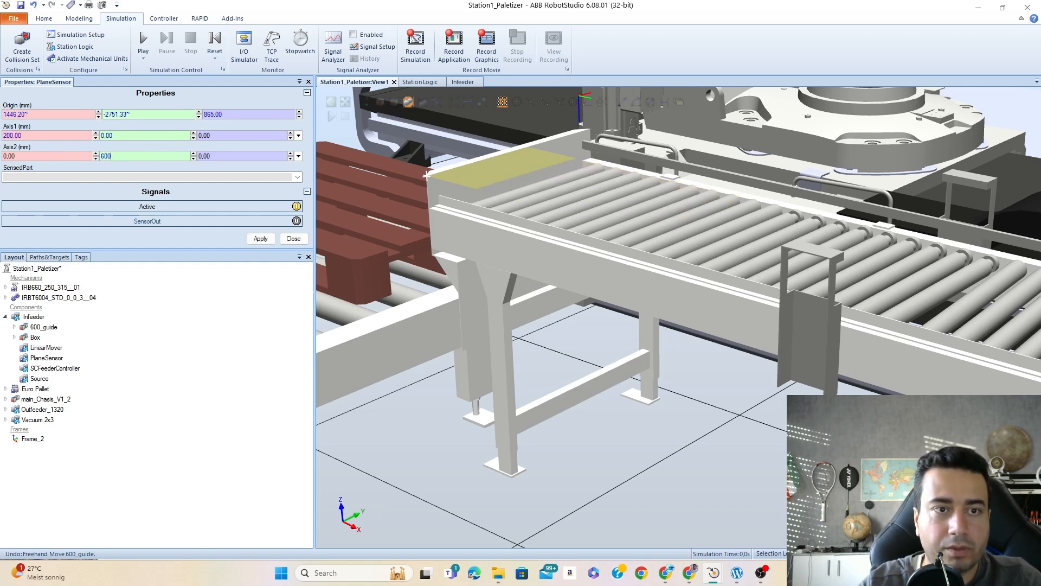
key(Return)
scroll(590, 223, up, 2)
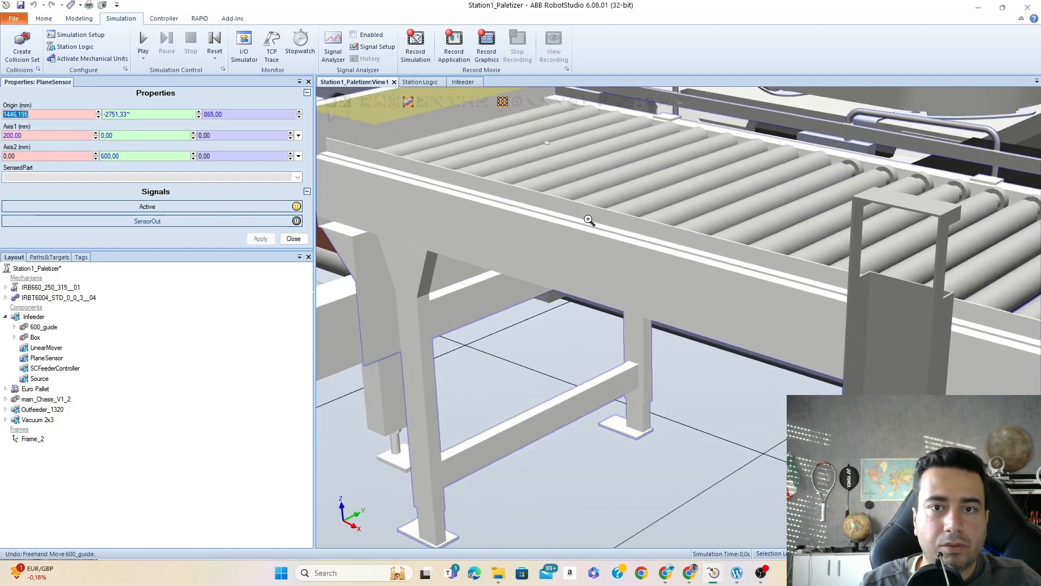
- Set the PlaneSensor's Axis1 X value to 300 mm, check its coverage at the conveyor's end, and close its properties
scroll(586, 219, down, 4)
ctrl+shift+drag(555, 198, 513, 208)
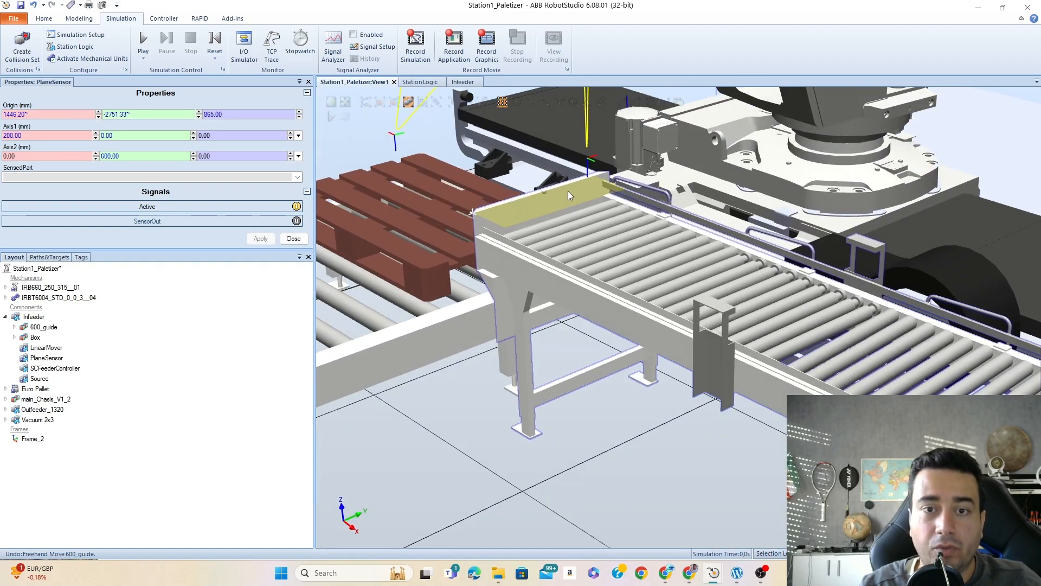
scroll(568, 191, up, 5)
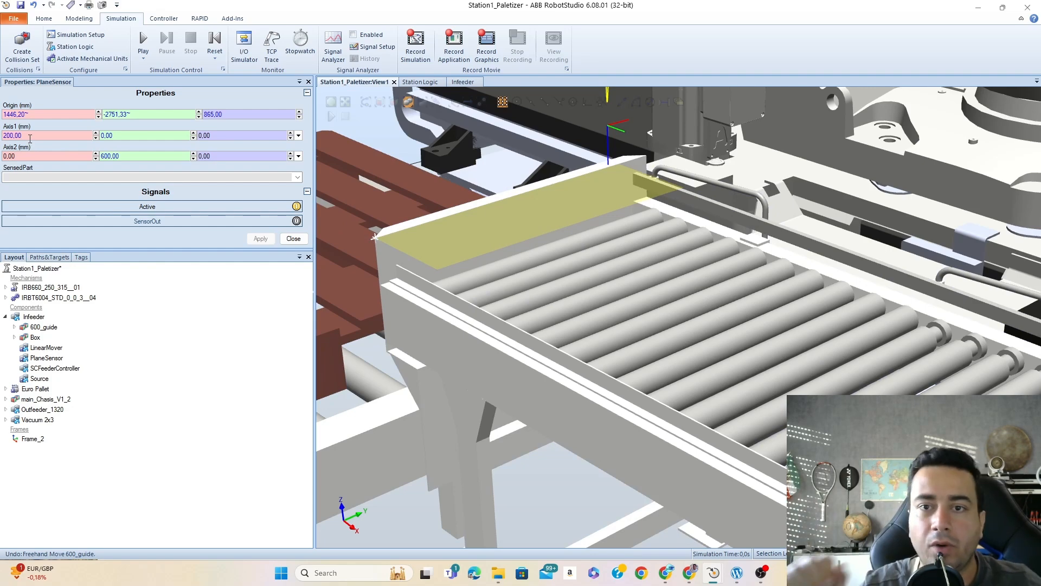
ctrl+shift+drag(651, 194, 613, 193)
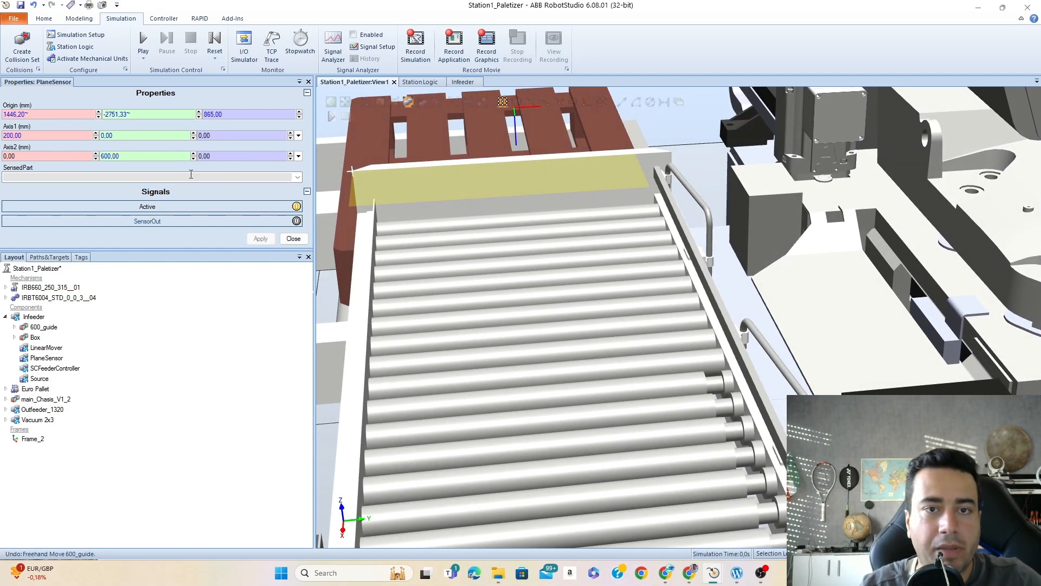
double_click(32, 135)
text(3)
key(Return)
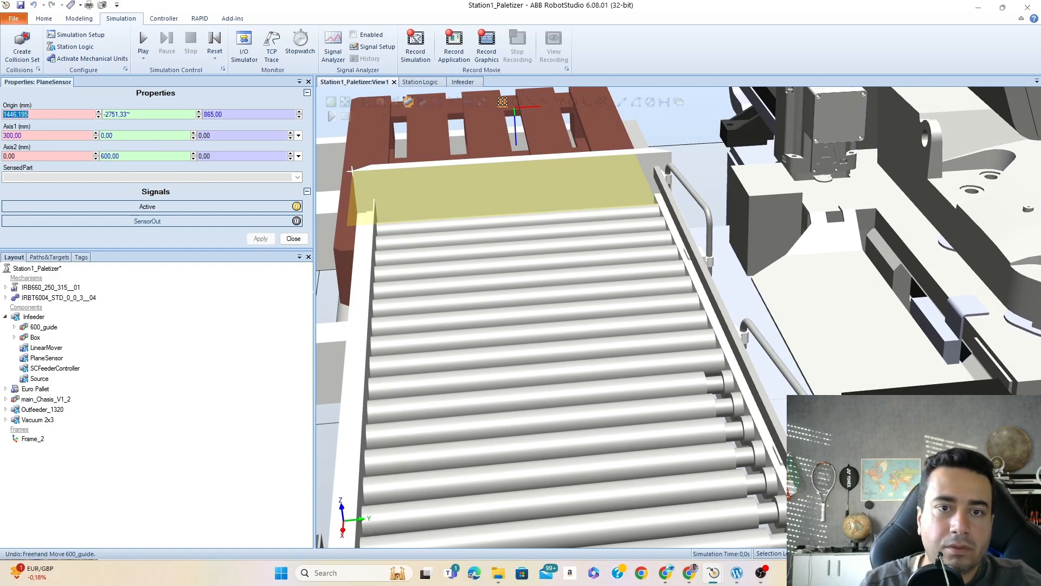
ctrl+shift+drag(420, 257, 493, 246)
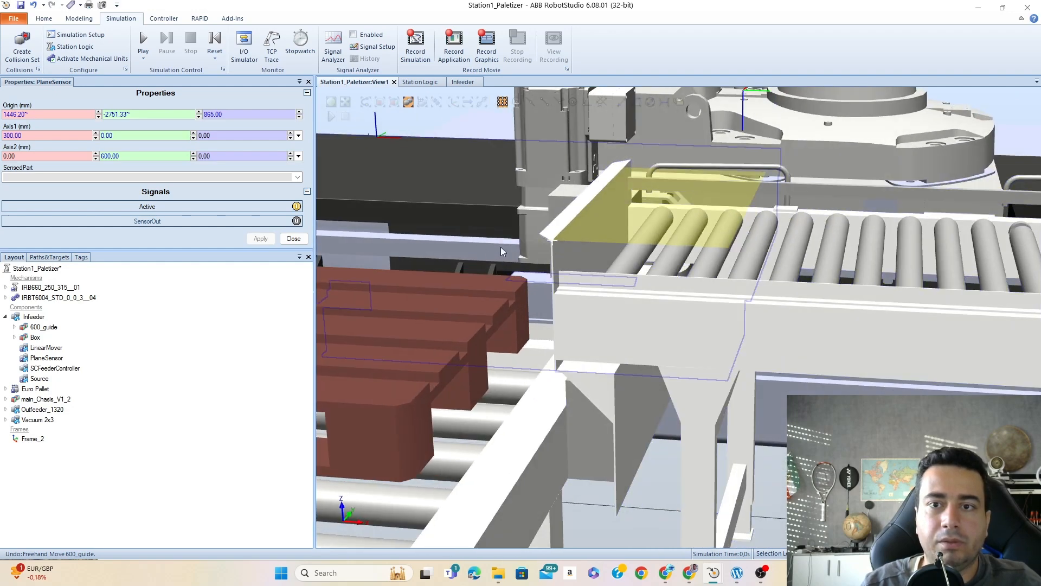
scroll(503, 248, down, 4)
scroll(532, 243, up, 4)
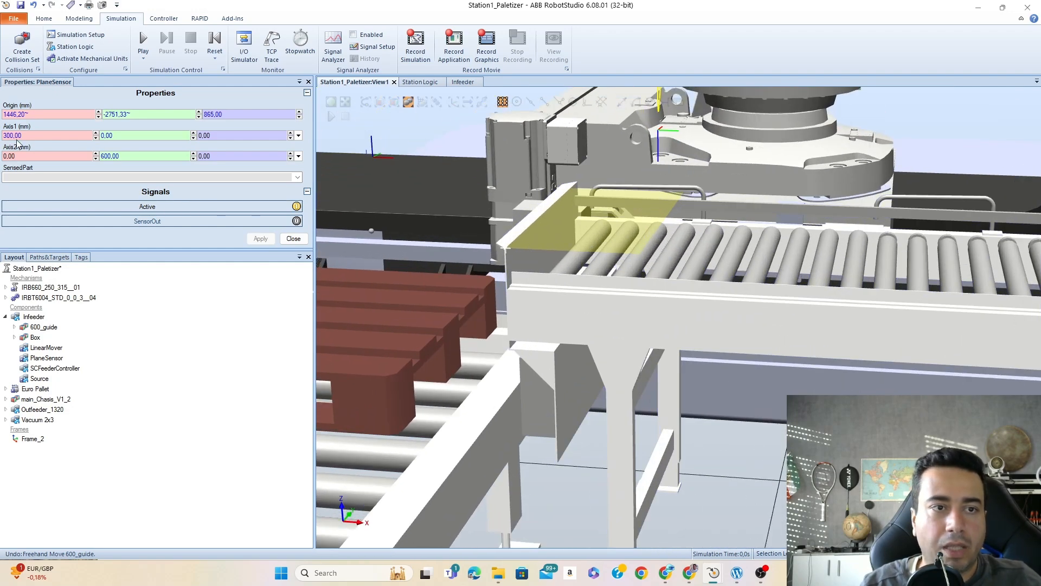
click(293, 240)
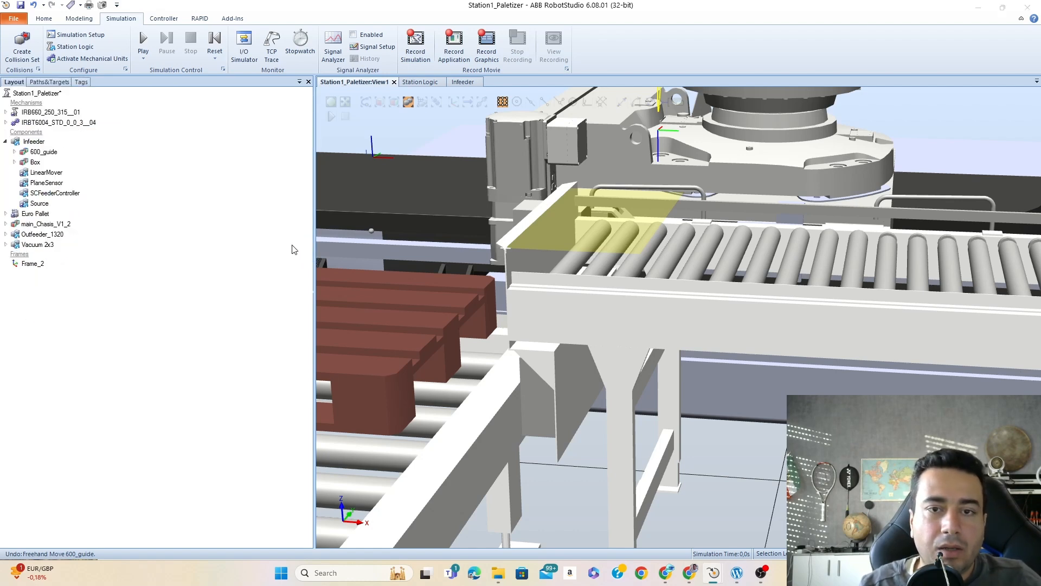
- Connect the PlaneSensor's SensorOut signal to the LogicSRLatch's Reset input in the Infeeder design
scroll(874, 308, down, 10)
ctrl+shift+drag(751, 340, 577, 344)
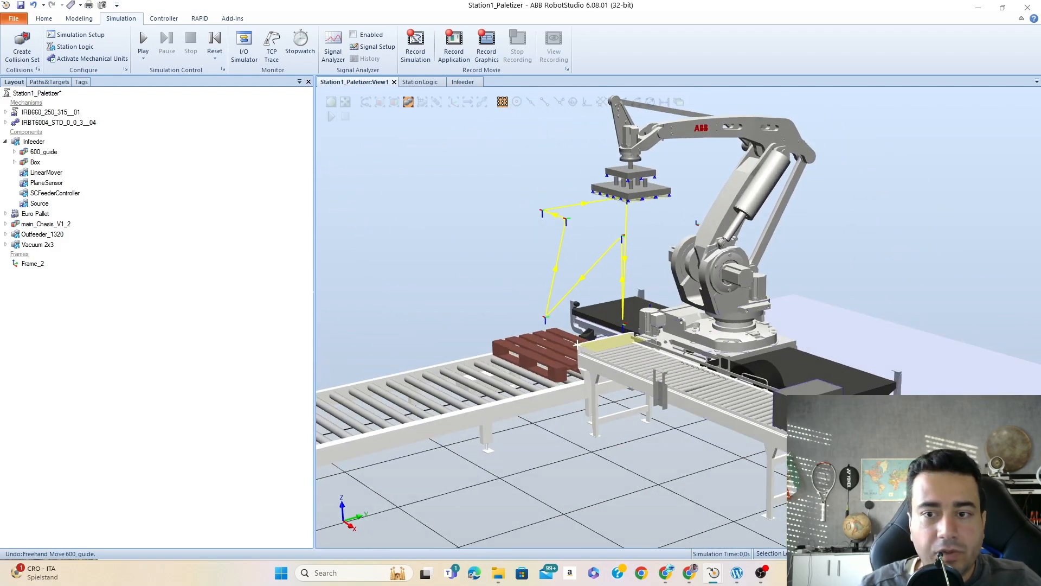
scroll(788, 408, up, 4)
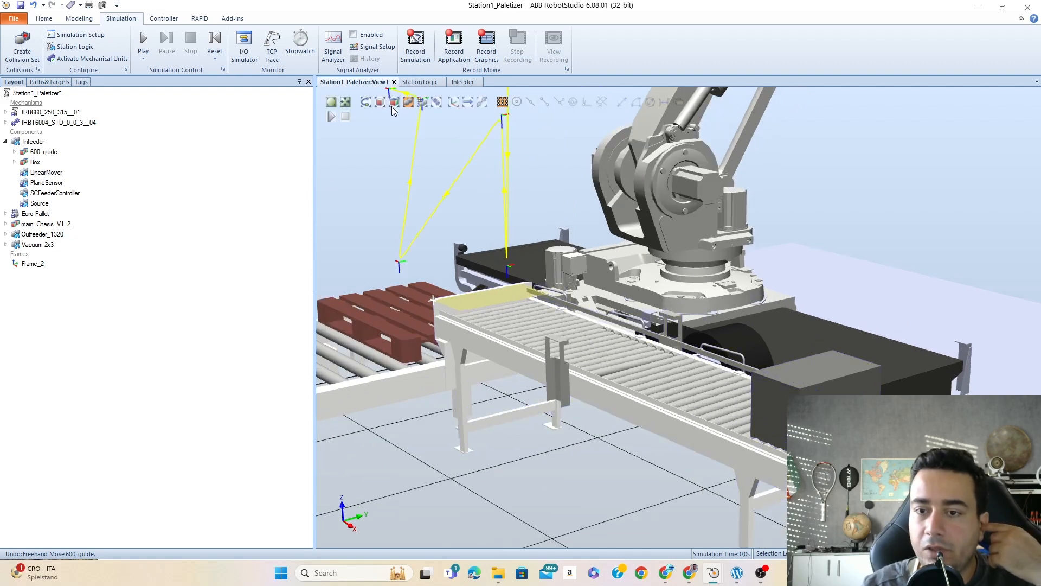
click(463, 81)
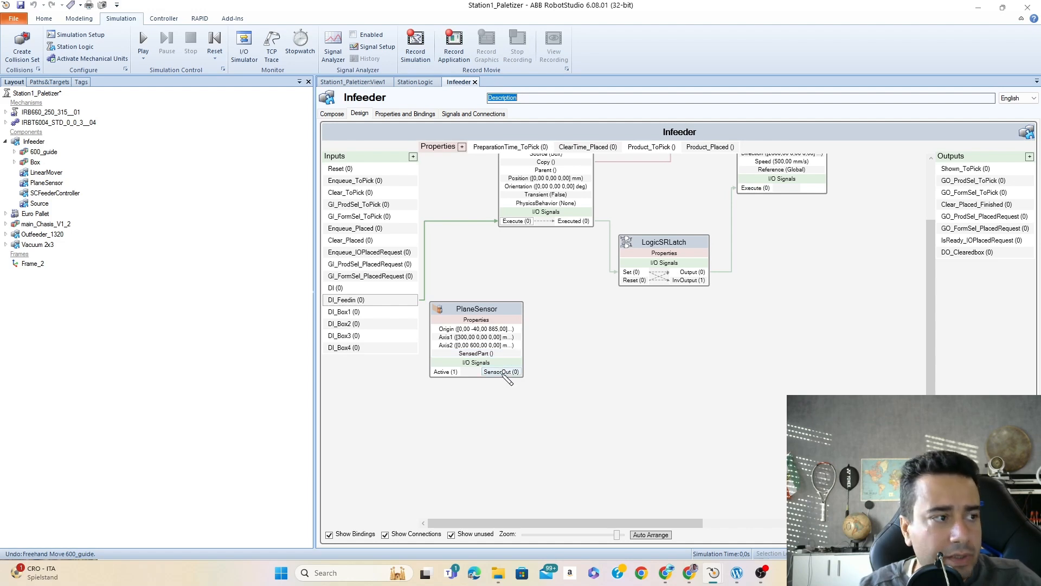
drag(503, 373, 633, 283)
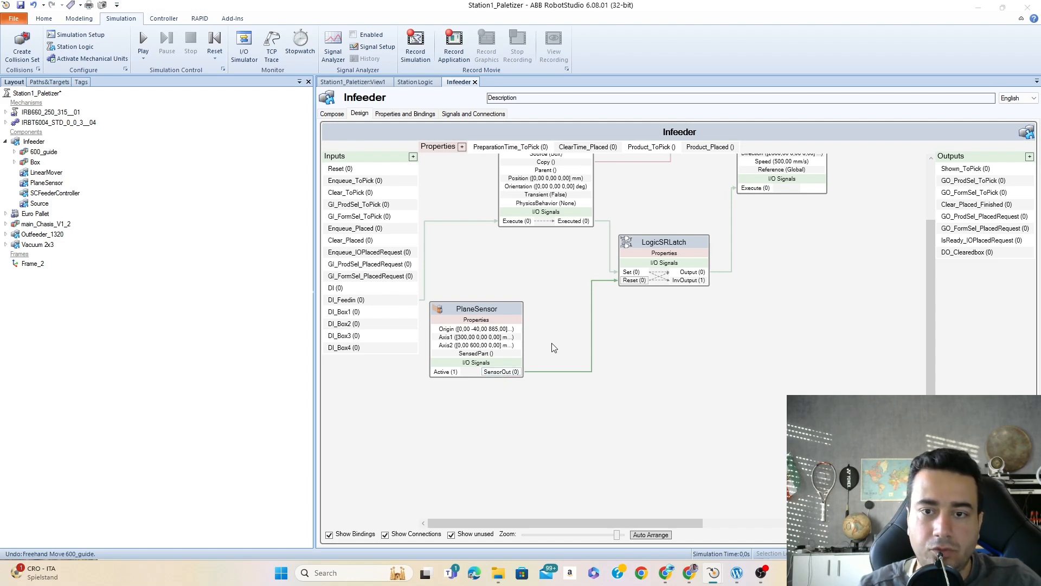
- Try to connect the PlaneSensor's SensorOut signal to the Infeeder's DO_Clearedbox output
drag(576, 523, 555, 545)
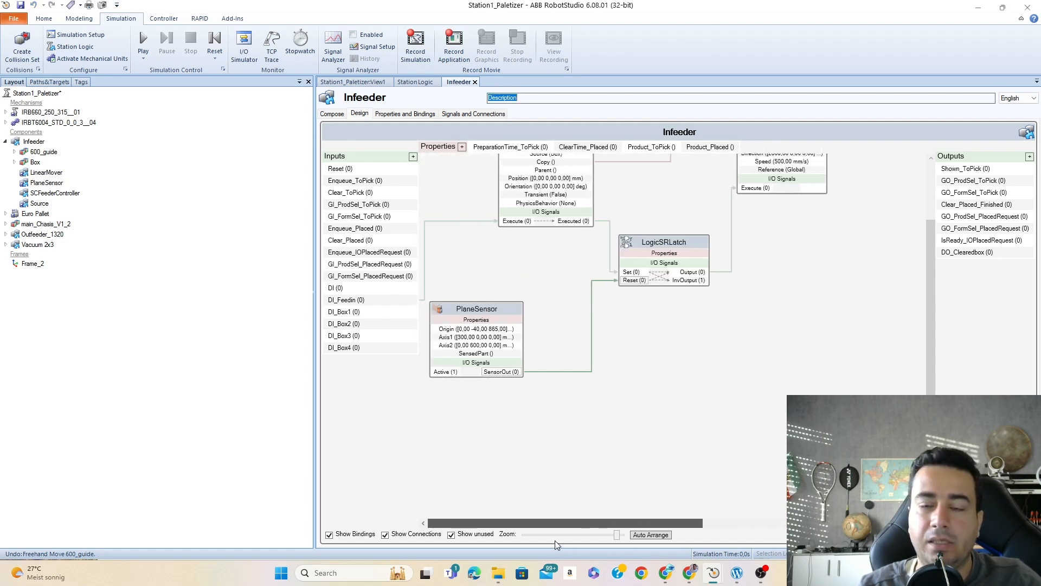
mouse_move(502, 372)
mouse_down()
mouse_move(967, 252)
mouse_move(936, 304)
mouse_up()
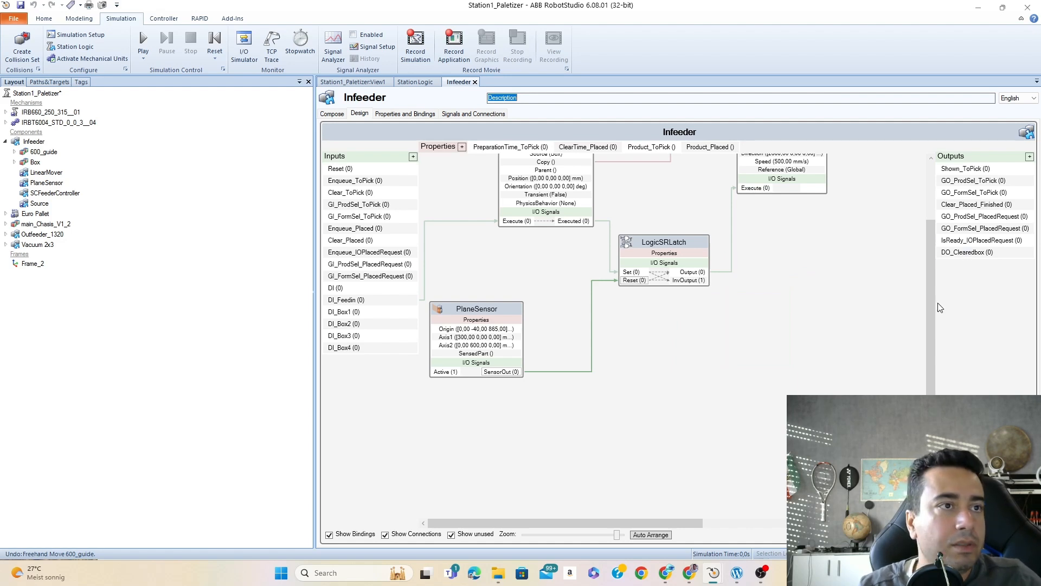
drag(502, 372, 958, 255)
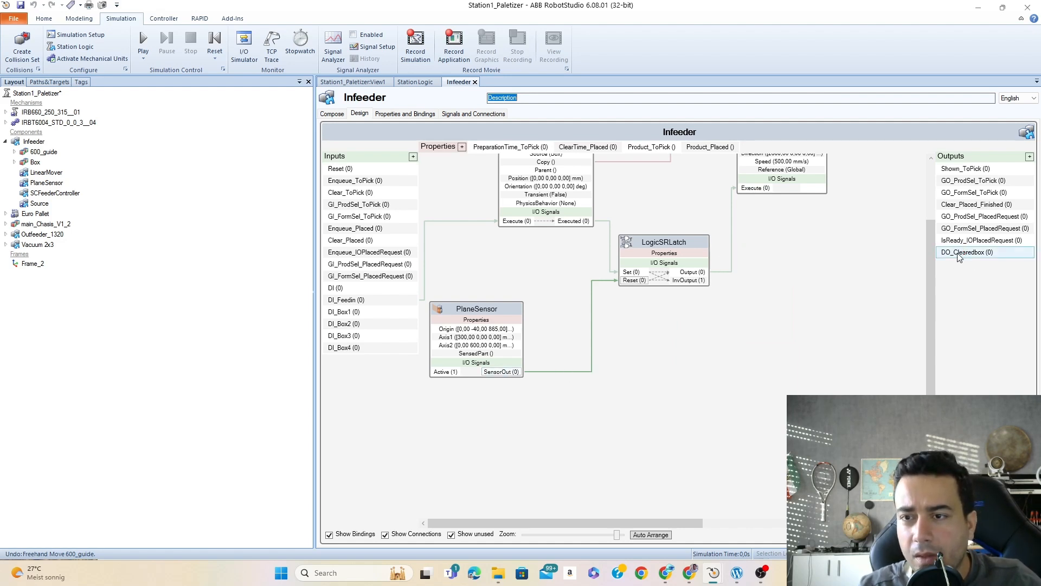
click(956, 258)
drag(504, 372, 948, 255)
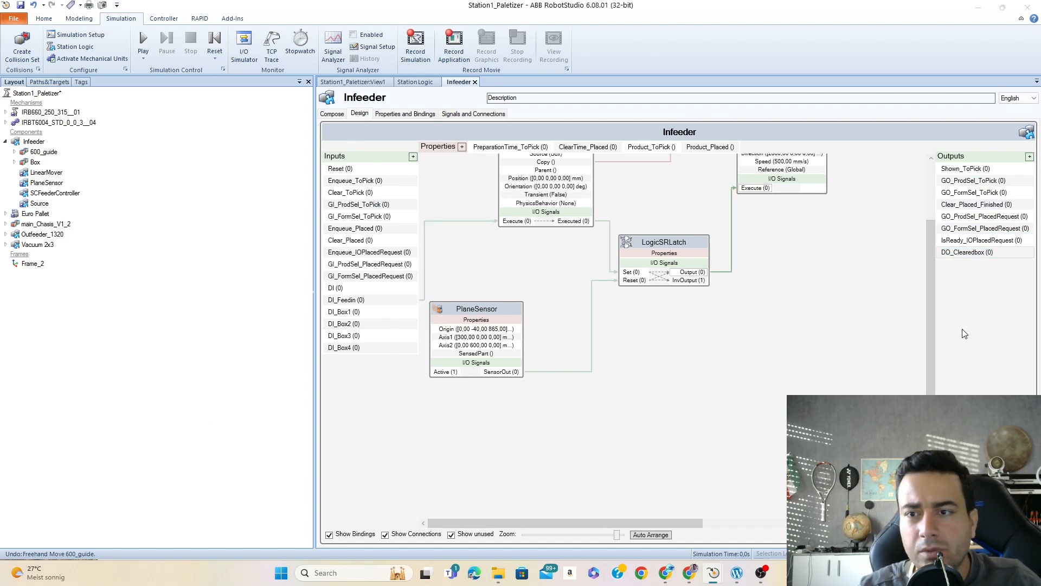
drag(992, 250, 984, 170)
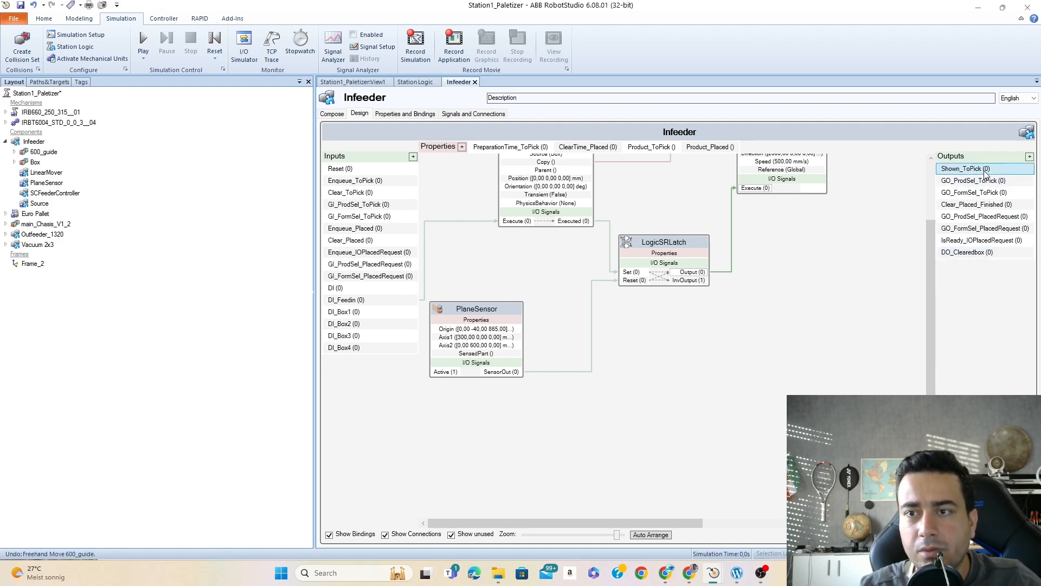
click(1029, 156)
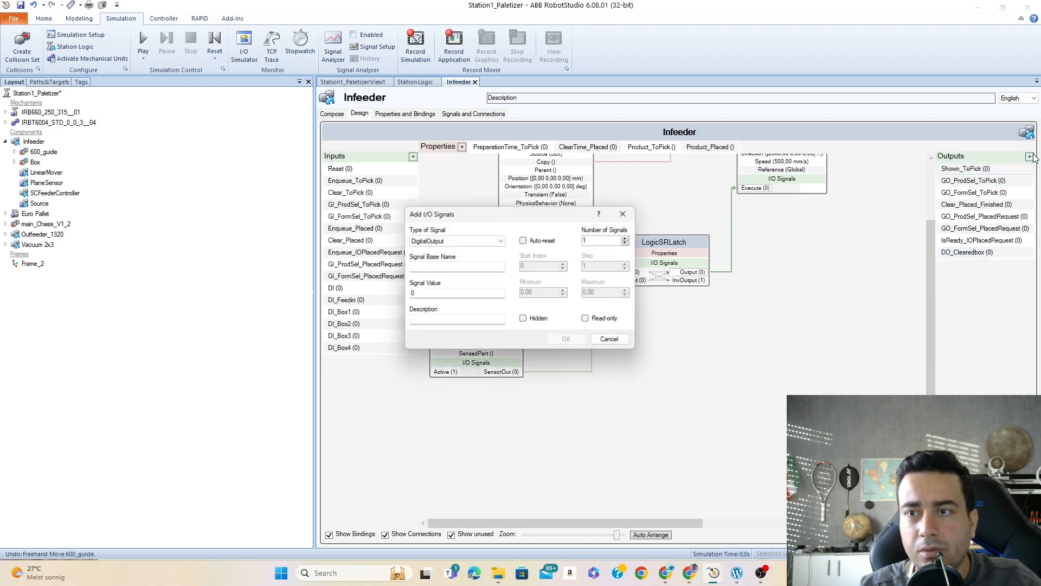
click(625, 215)
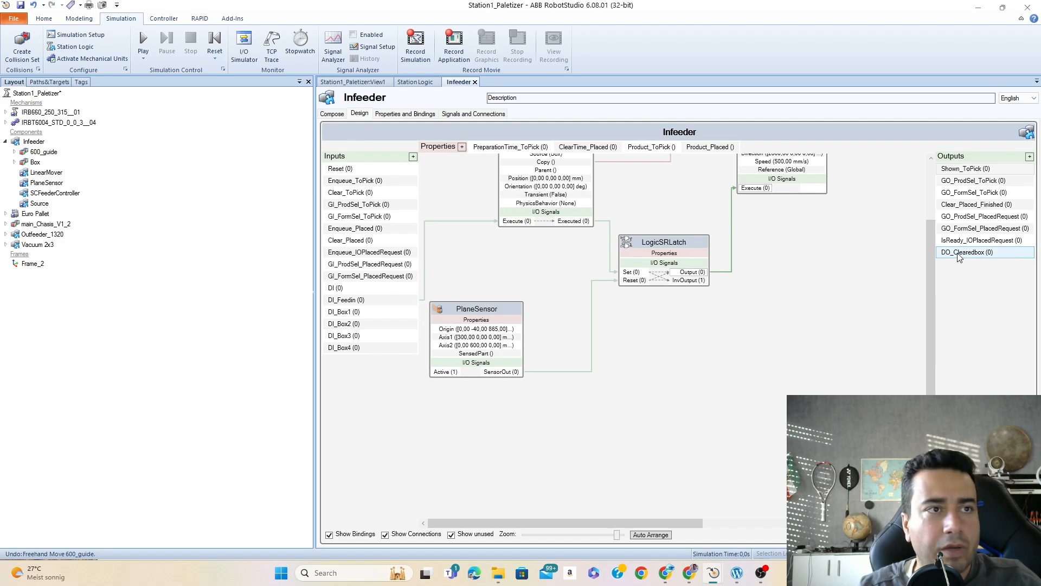
drag(520, 372, 948, 253)
drag(519, 372, 860, 289)
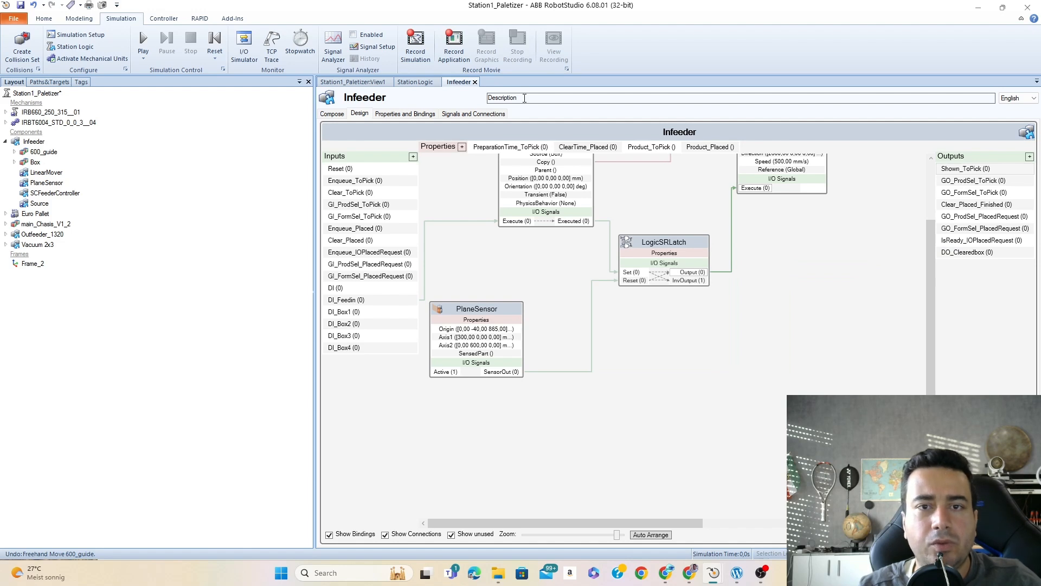
- Review the Infeeder's property bindings, I/O signals and connections, and check the definition of the DO_Clearedbox signal
click(395, 115)
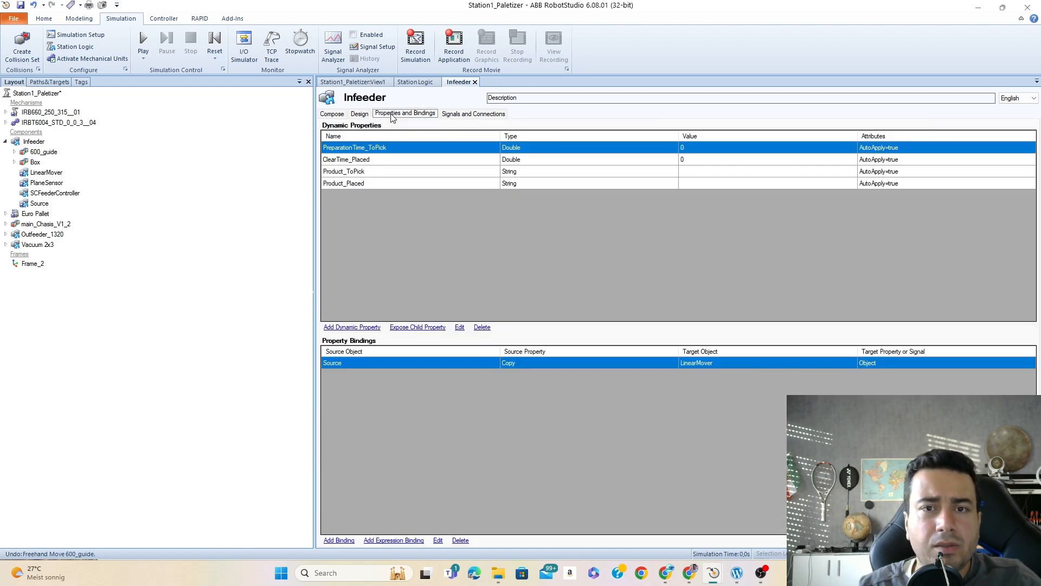
click(453, 115)
scroll(412, 271, down, 3)
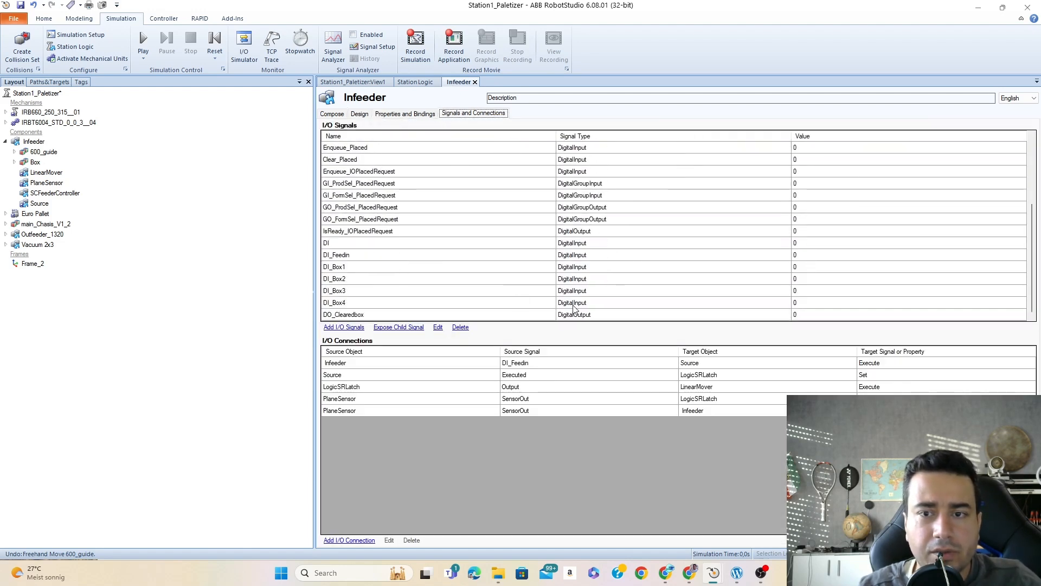
click(589, 316)
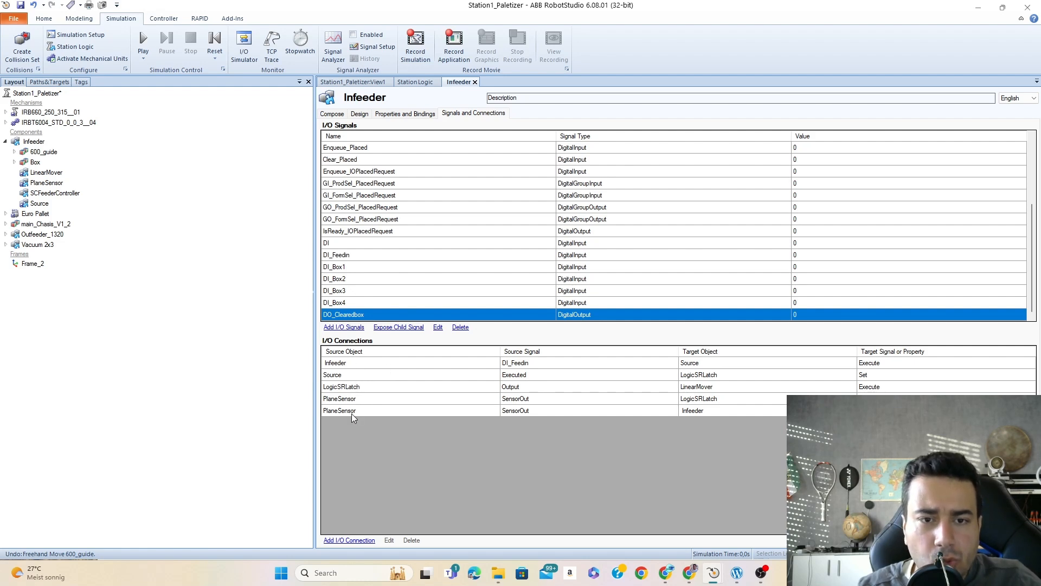
scroll(364, 232, up, 2)
scroll(363, 231, down, 2)
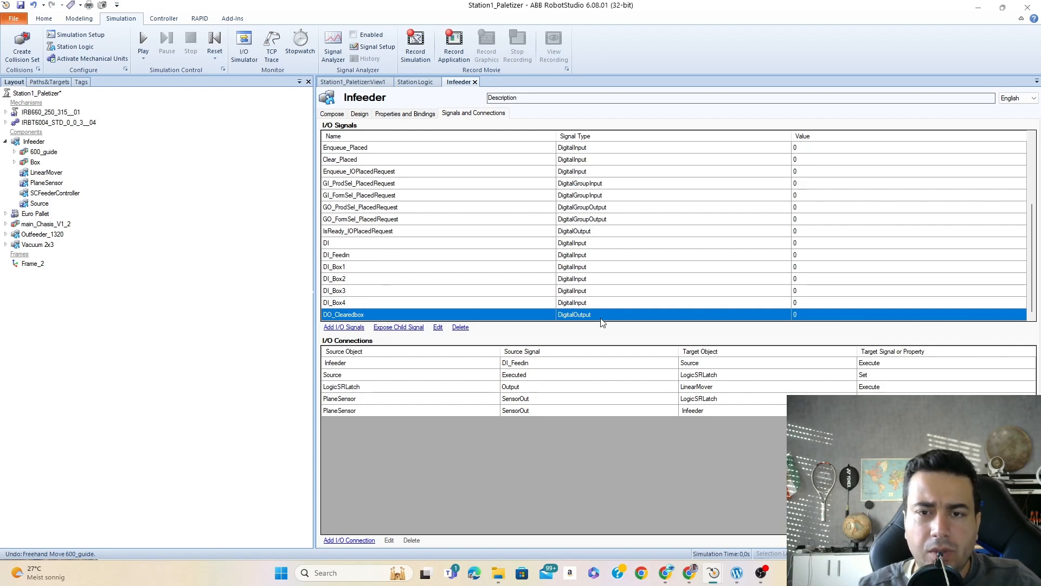
click(438, 329)
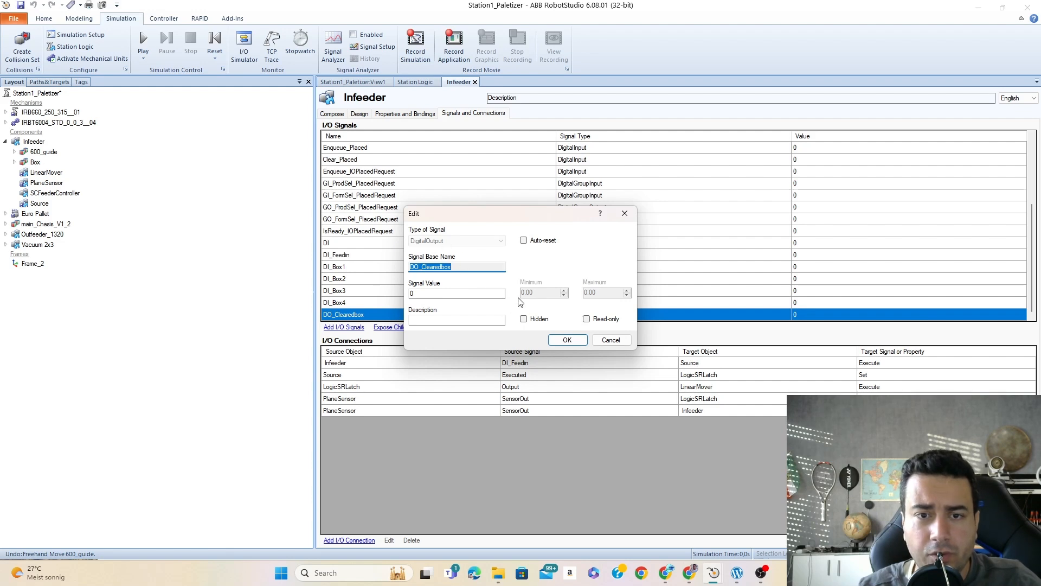
click(461, 269)
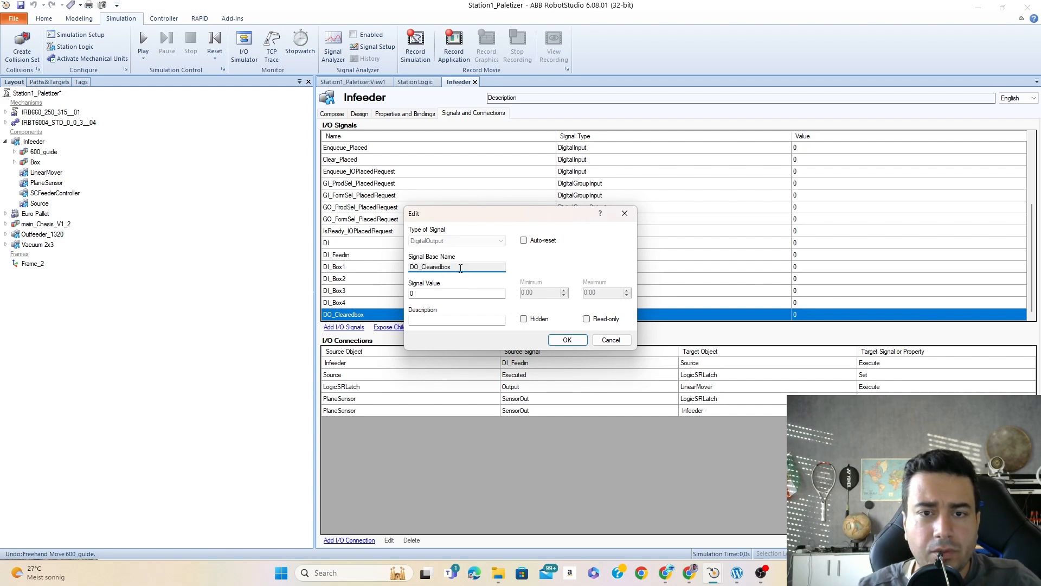
click(555, 340)
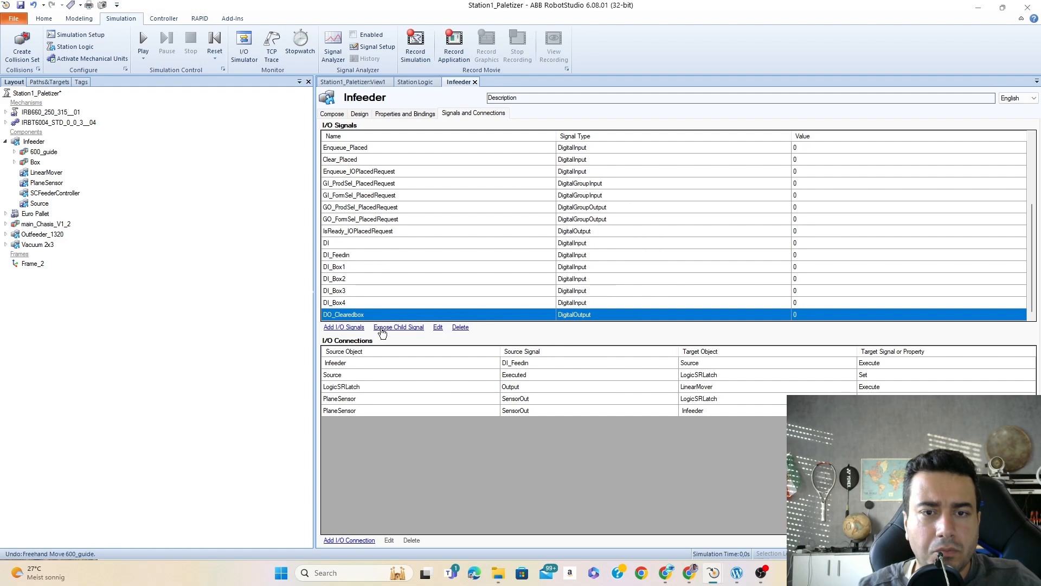
click(399, 327)
click(606, 275)
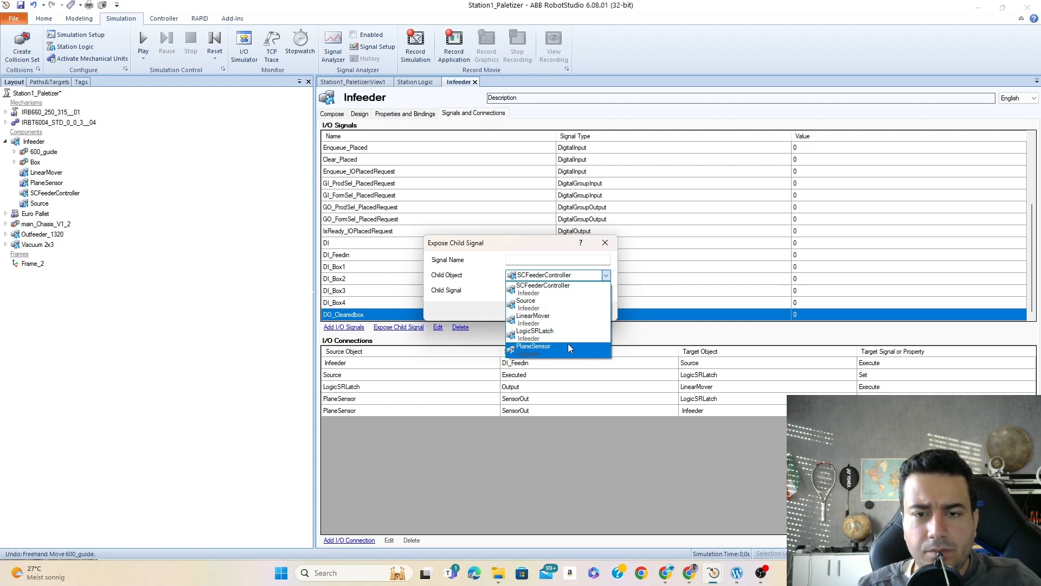
click(606, 276)
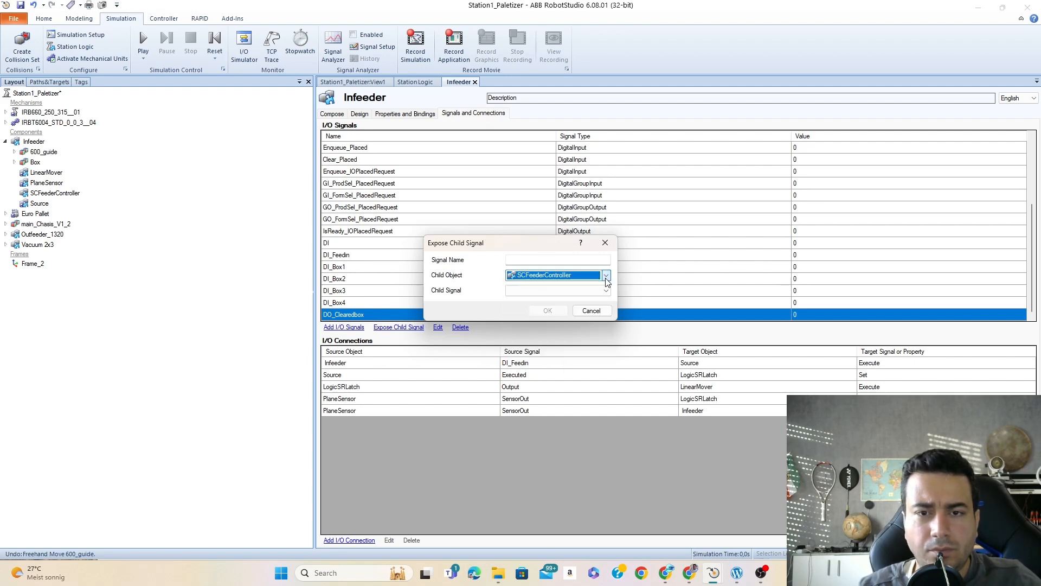
click(595, 313)
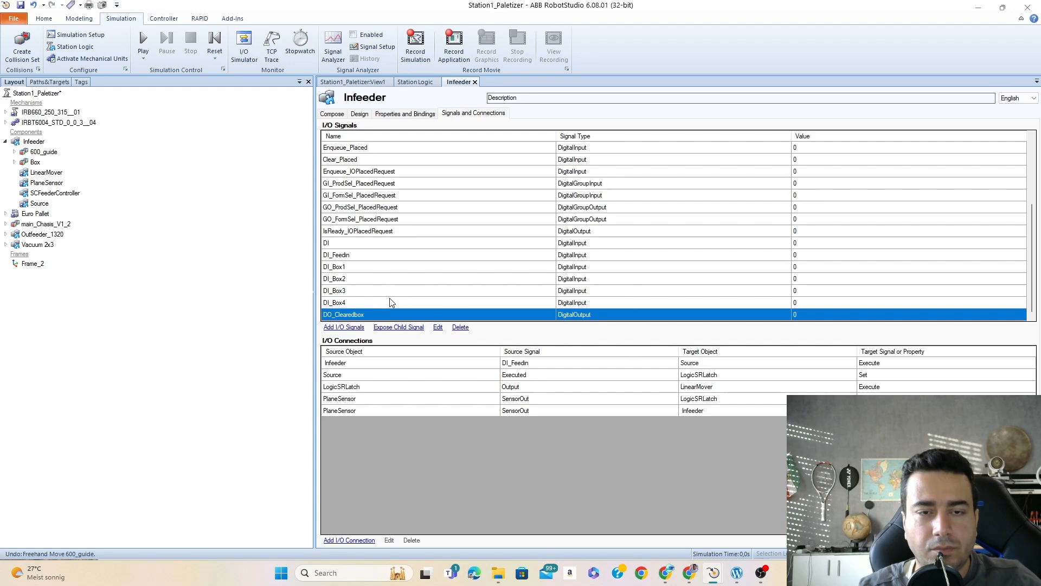
- Delete the Infeeder's DO_Clearedbox signal and add a DigitalOutput signal named DO_clearbox in its place
click(461, 327)
click(495, 322)
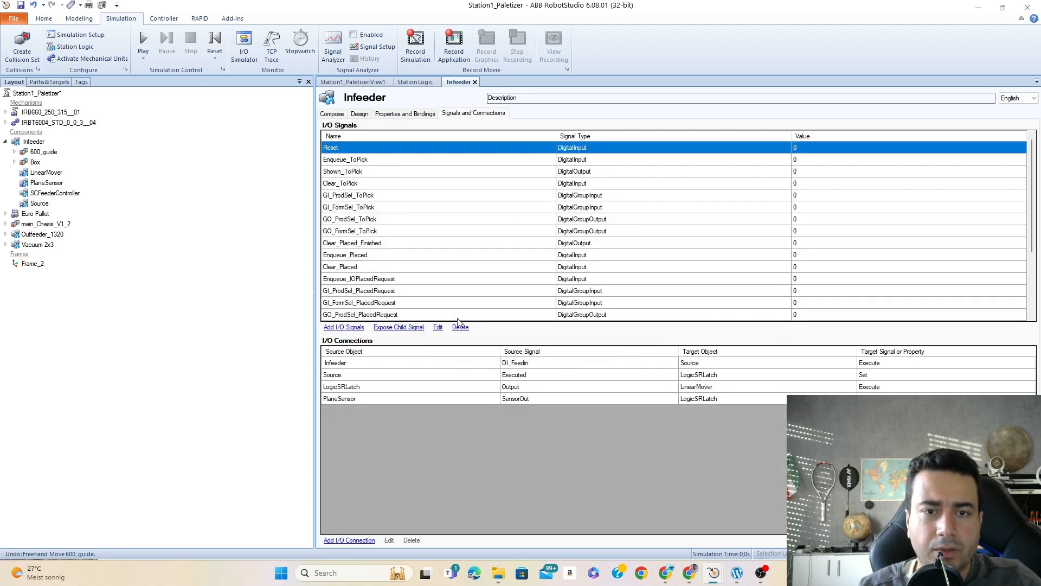
click(359, 114)
click(1029, 157)
click(499, 240)
click(450, 255)
click(433, 267)
text(DO_clearbox)
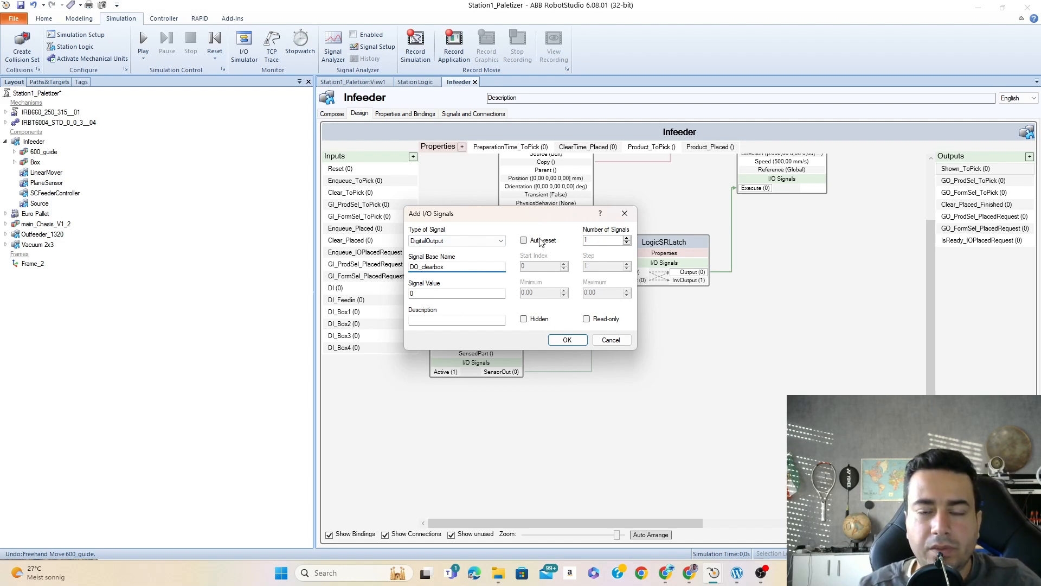
click(567, 340)
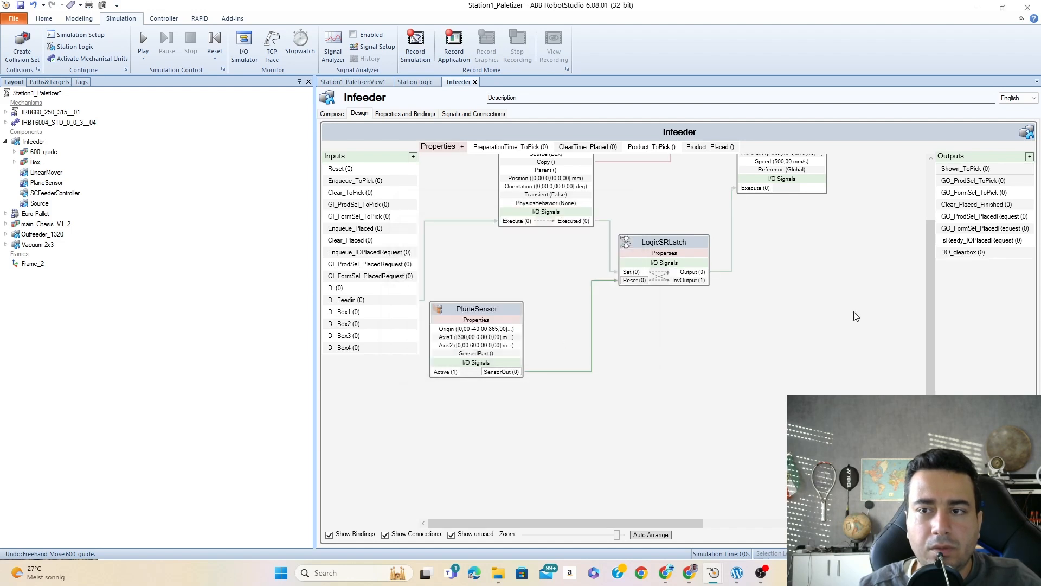
- Connect the PlaneSensor's SensorOut signal to the Infeeder's DO_clearbox output and check the connection line
drag(514, 373, 953, 253)
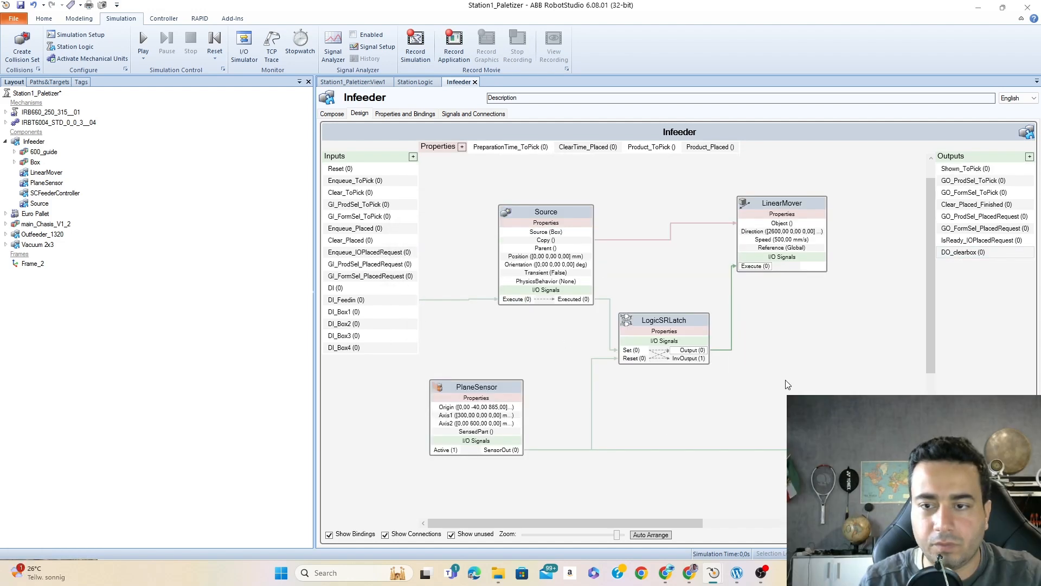
drag(616, 525, 831, 523)
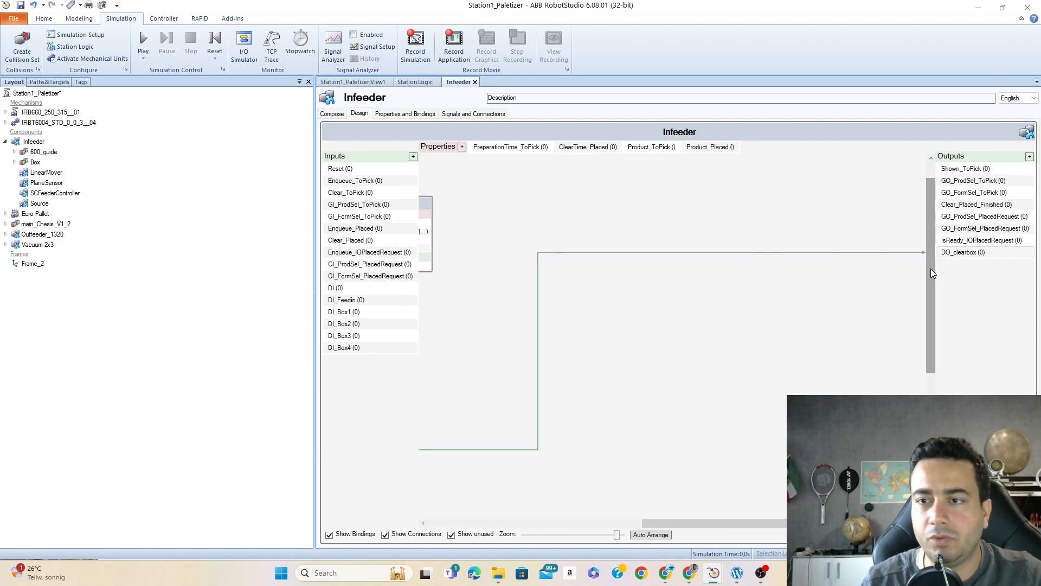
drag(729, 521, 516, 521)
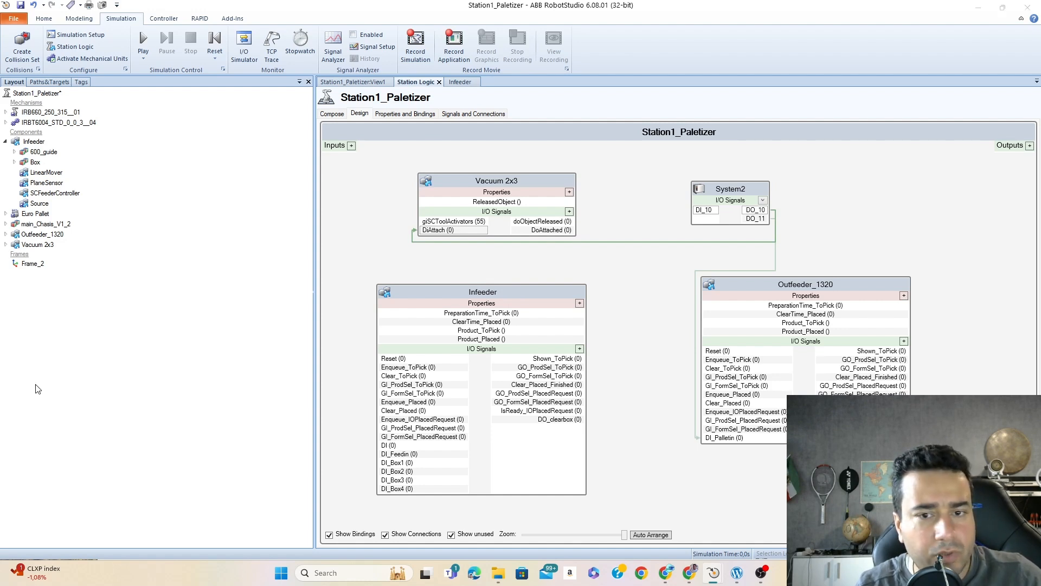
- Connect the Infeeder's DO_clearbox output to System2's DI_10 input and check the connection line
drag(561, 421, 705, 212)
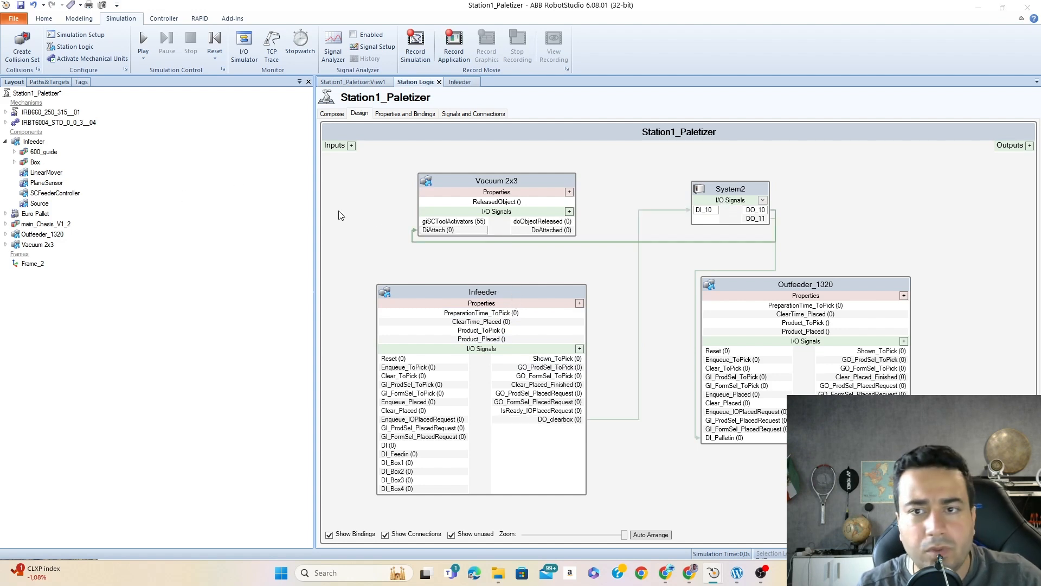
click(722, 189)
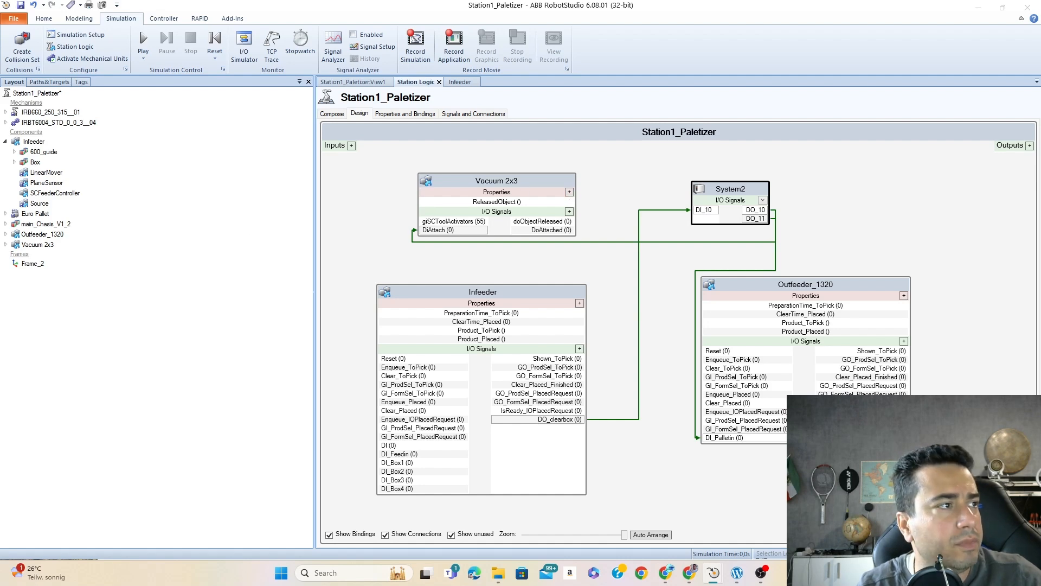
- Open the Vacuum 2x3 component's design diagram and rearrange its Vacuum1 and Gripper_SCPropertiesMulti2Single blocks to clear space near the inputs
double_click(537, 180)
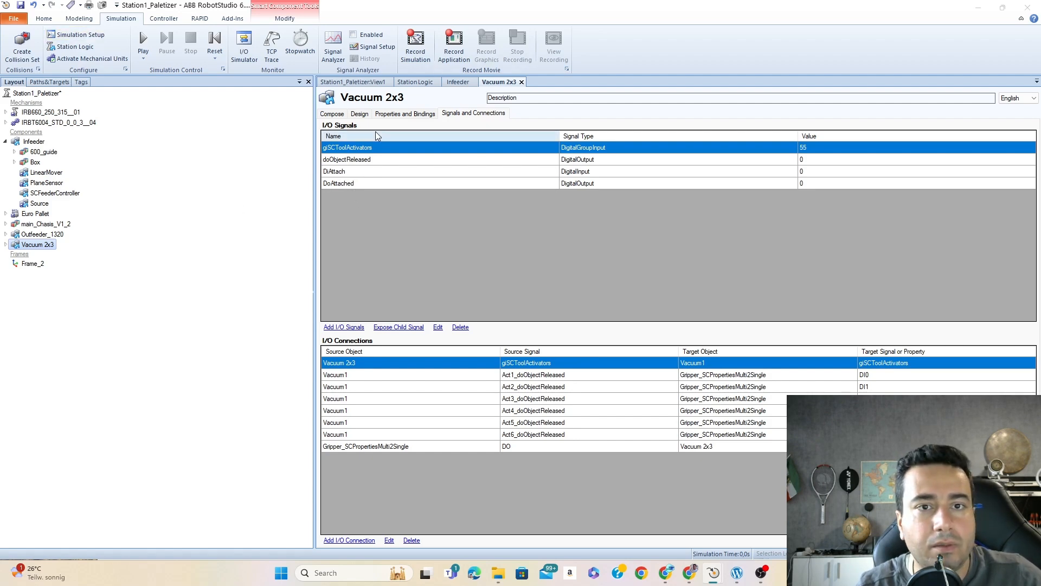
click(359, 113)
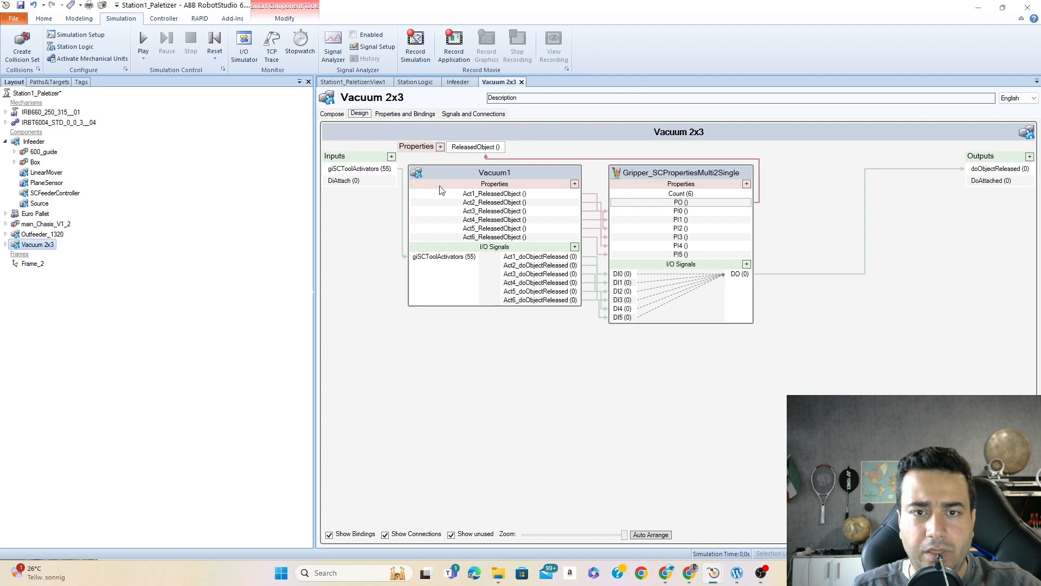
click(404, 212)
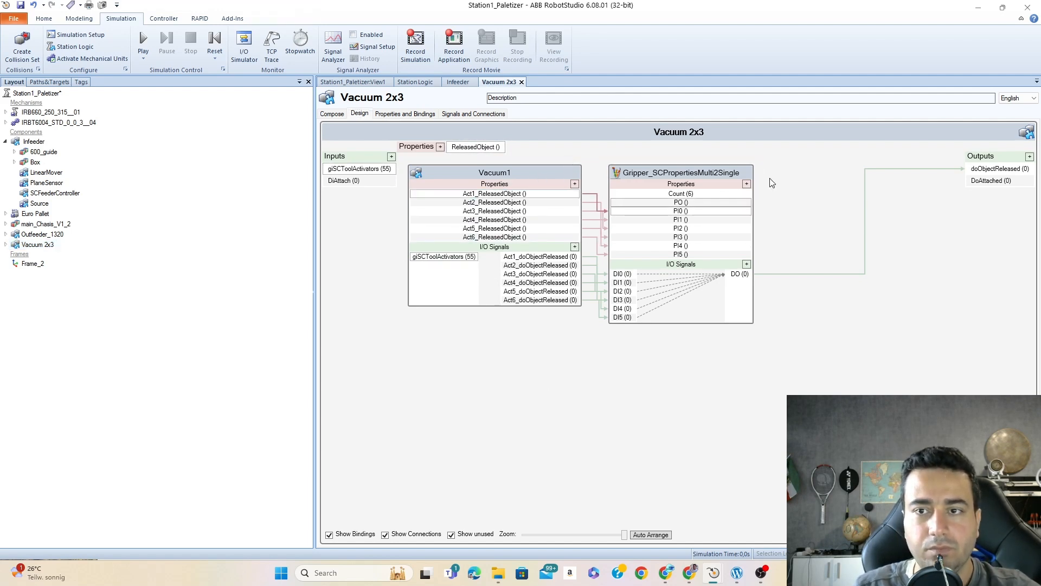
drag(725, 179, 871, 340)
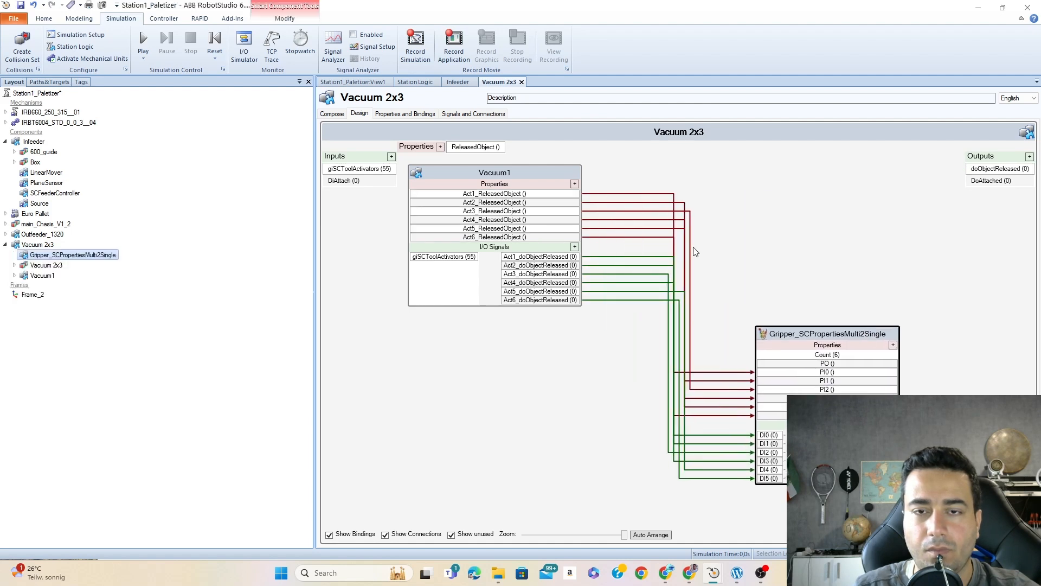
drag(553, 172, 592, 357)
drag(850, 341, 880, 378)
drag(583, 359, 708, 389)
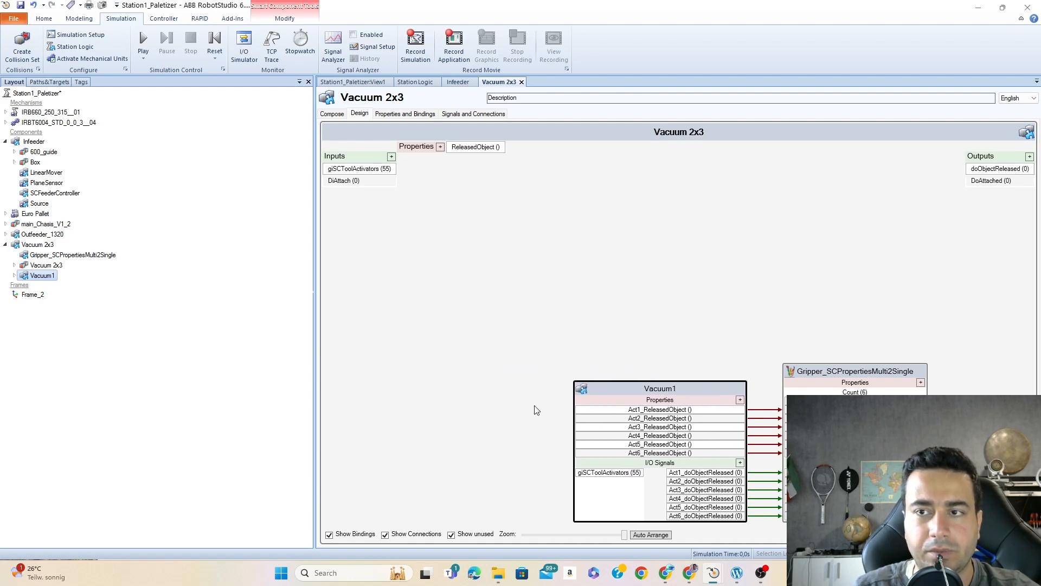
click(564, 196)
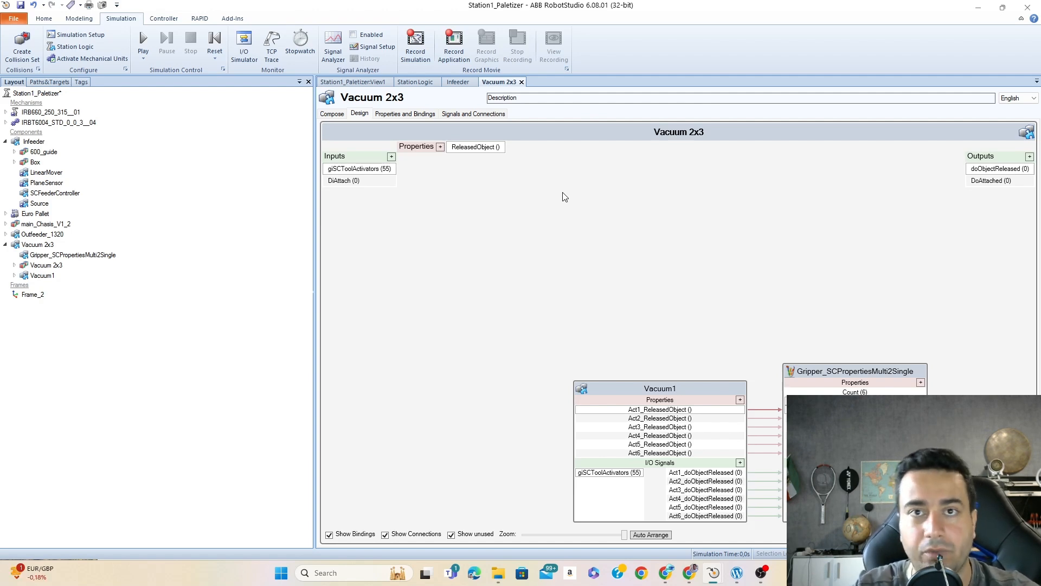
- Add a LineSensor to the Vacuum 2x3 component and place its block in the free area above Vacuum1
right_click(531, 189)
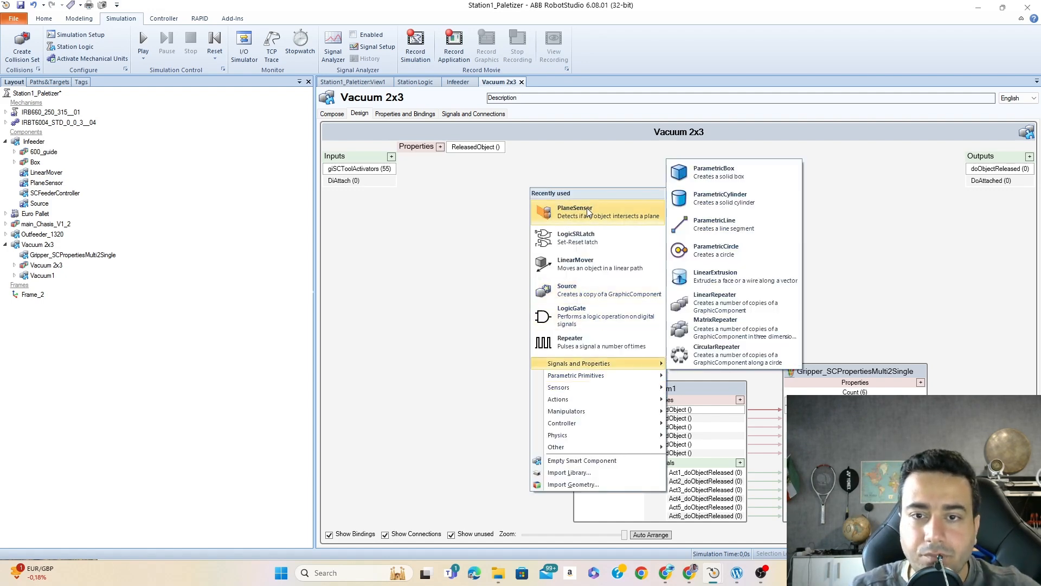
mouse_move(594, 388)
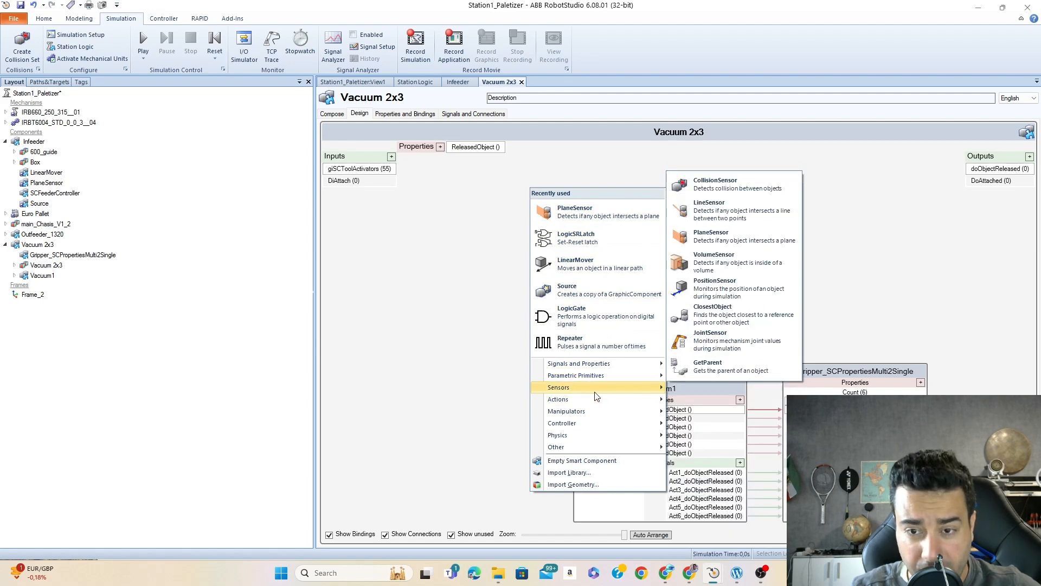
click(733, 209)
drag(496, 181, 610, 171)
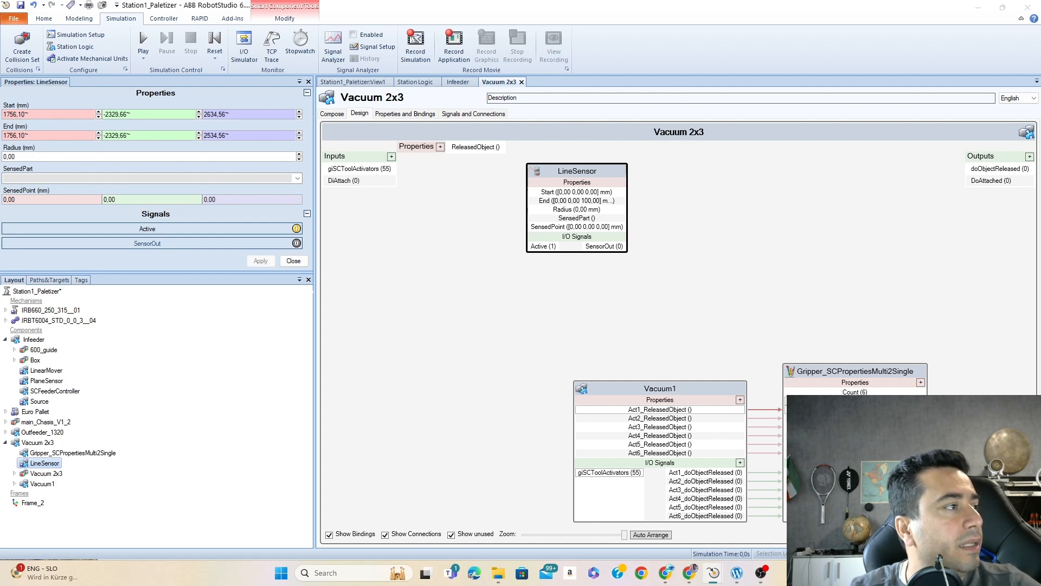
- Switch off the LineSensor's Active signal and connect the DiAttach input to it
click(251, 228)
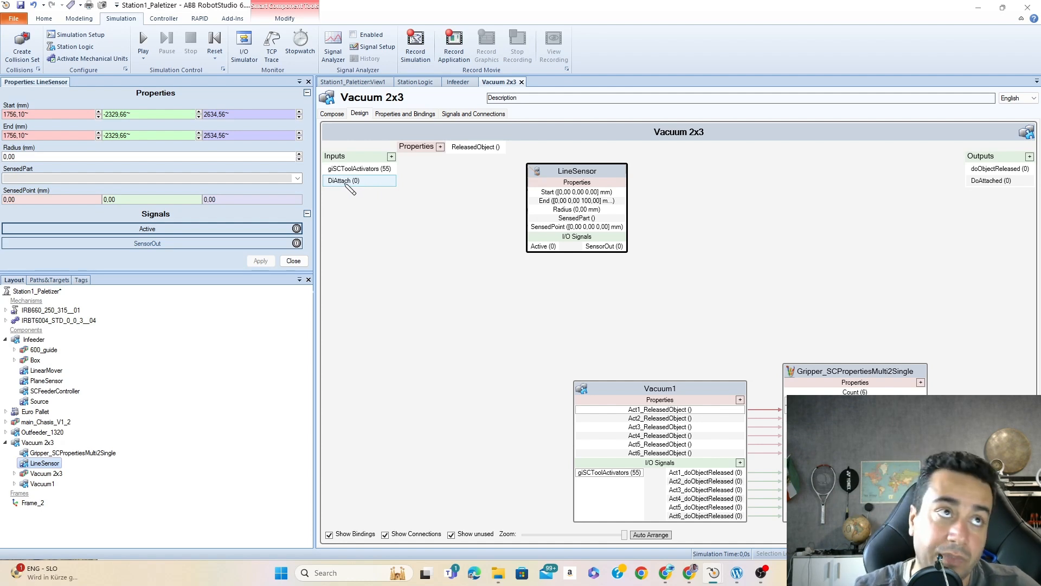
drag(345, 183, 539, 249)
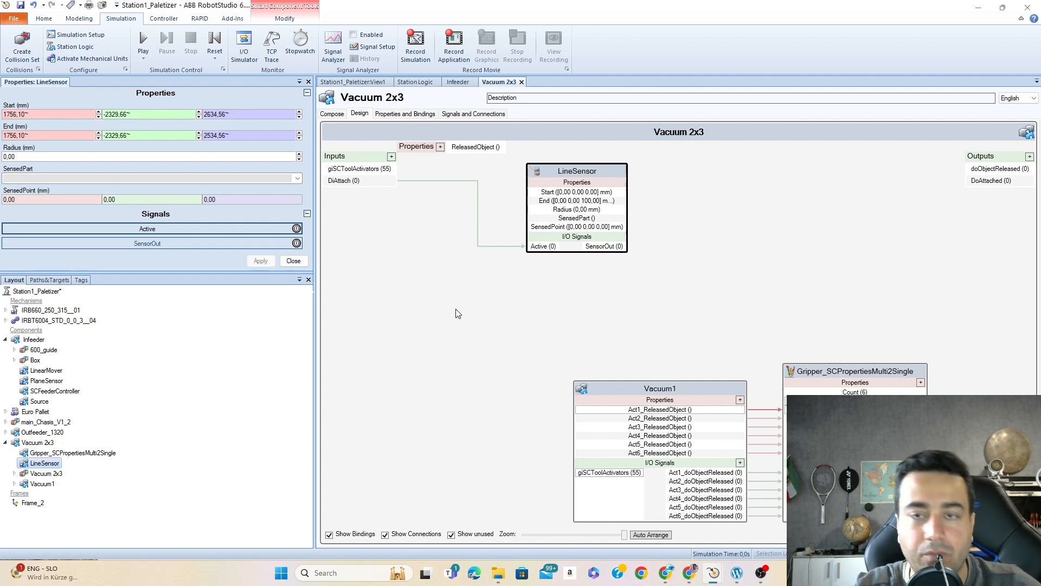
click(606, 169)
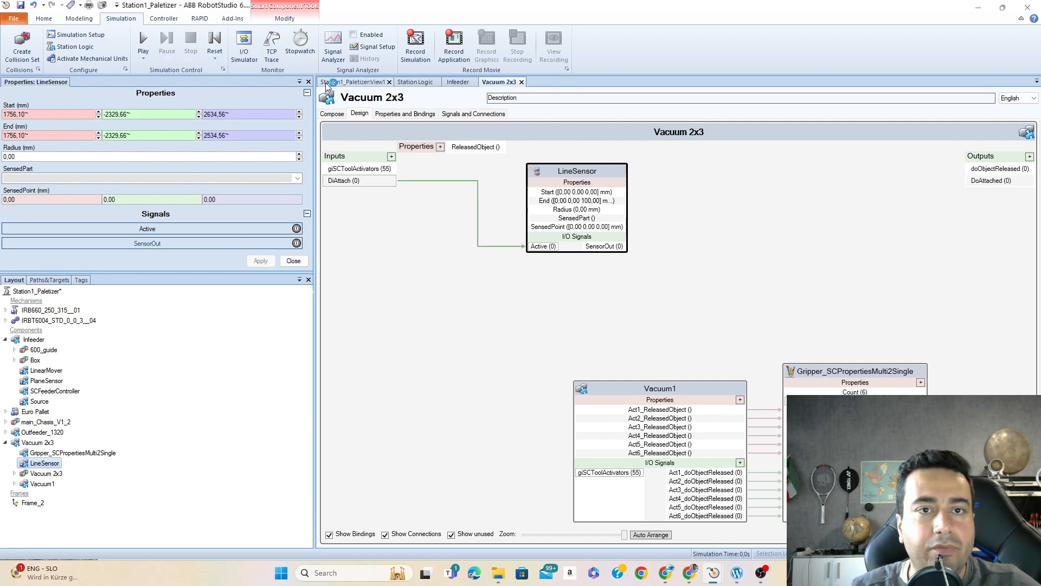
- Set the LineSensor's Start point to the tool frame origin under the vacuum gripper, at 1803.02, -2411.50, 2314.56 mm
click(351, 82)
scroll(628, 246, down, 7)
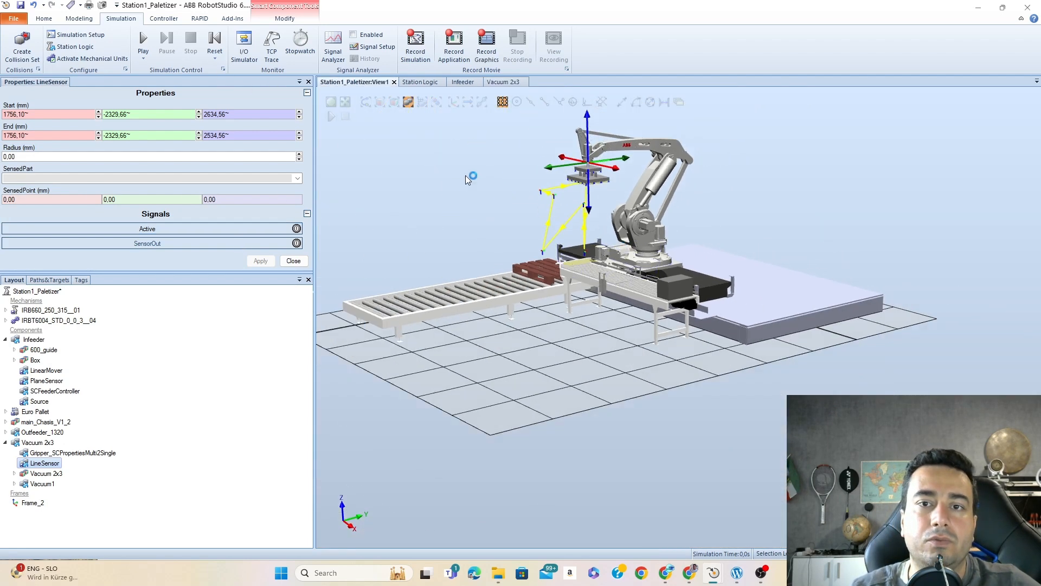
scroll(497, 190, up, 3)
scroll(856, 189, up, 3)
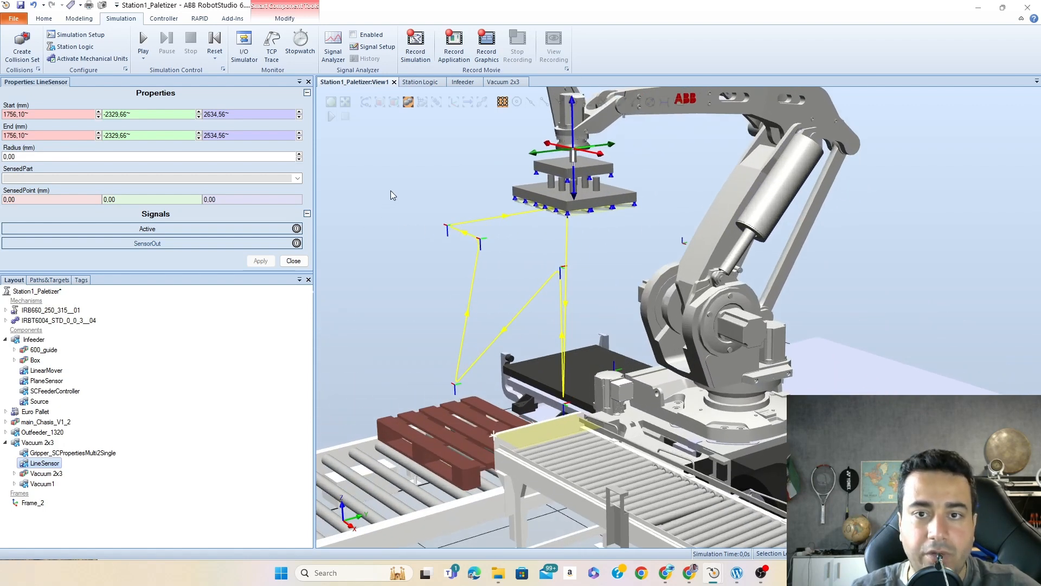
ctrl+shift+drag(390, 190, 403, 177)
scroll(407, 230, up, 2)
scroll(407, 230, down, 5)
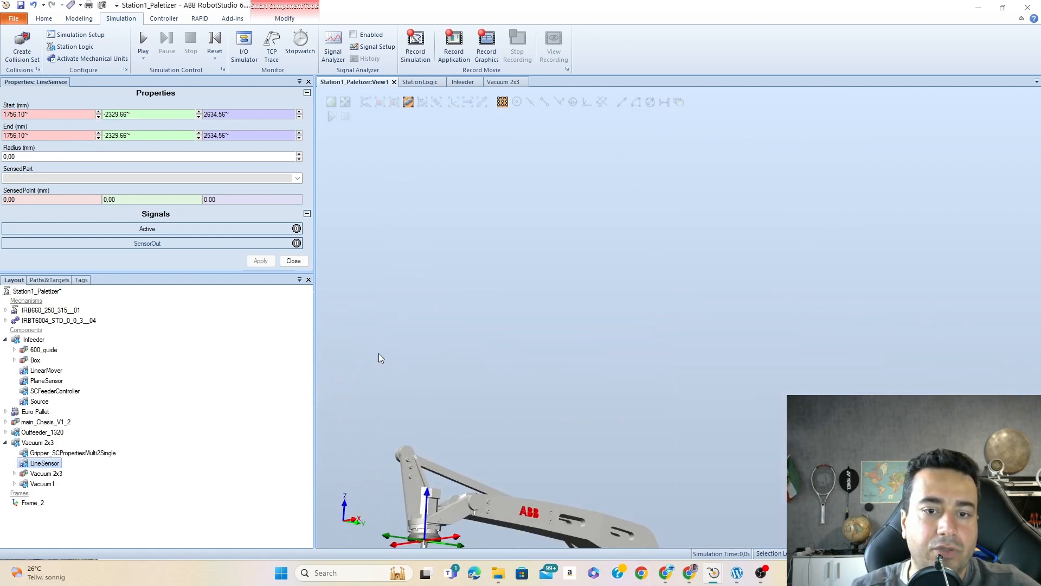
scroll(428, 488, up, 10)
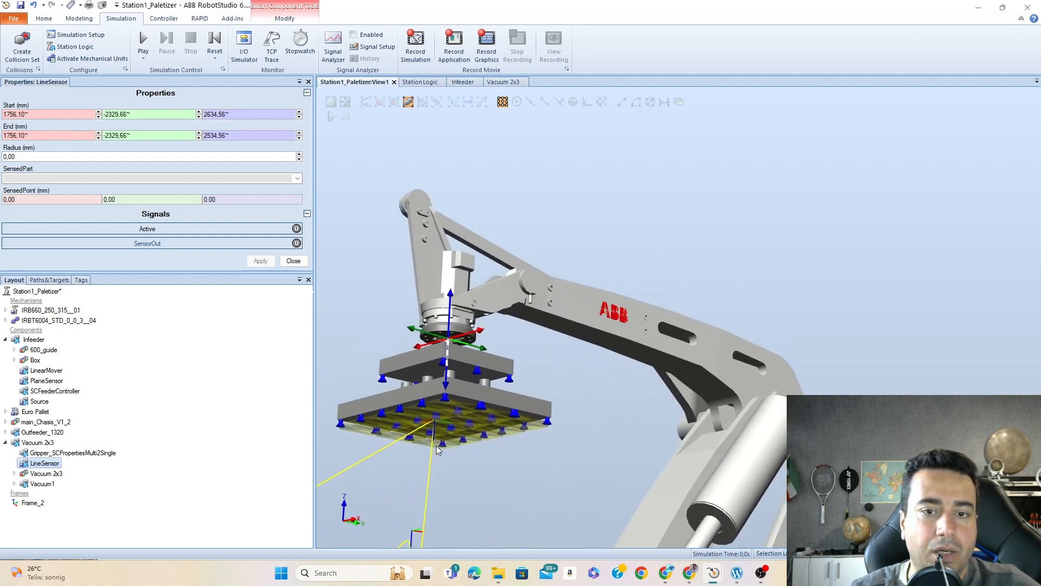
scroll(610, 385, up, 6)
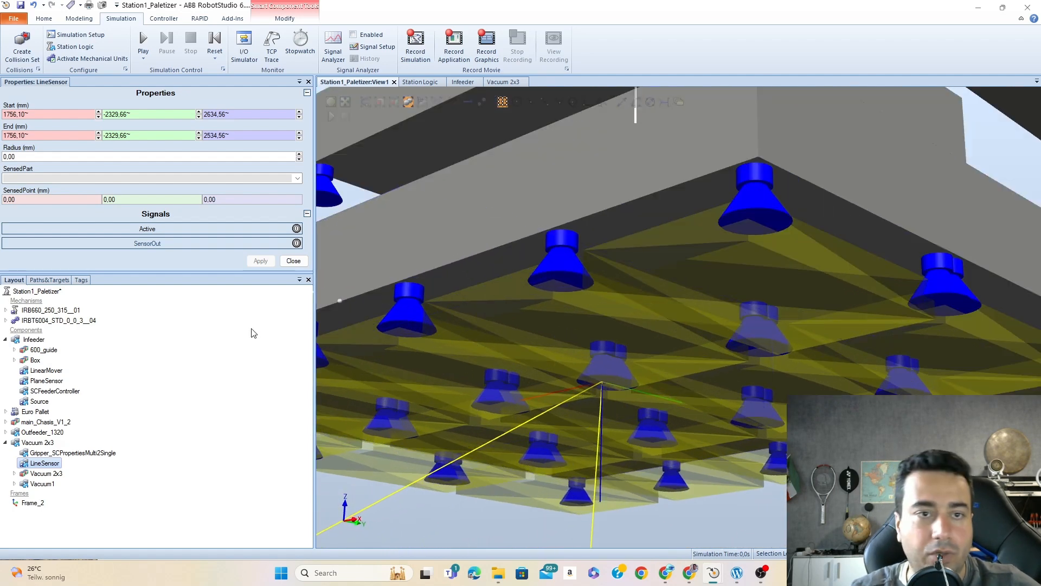
click(25, 114)
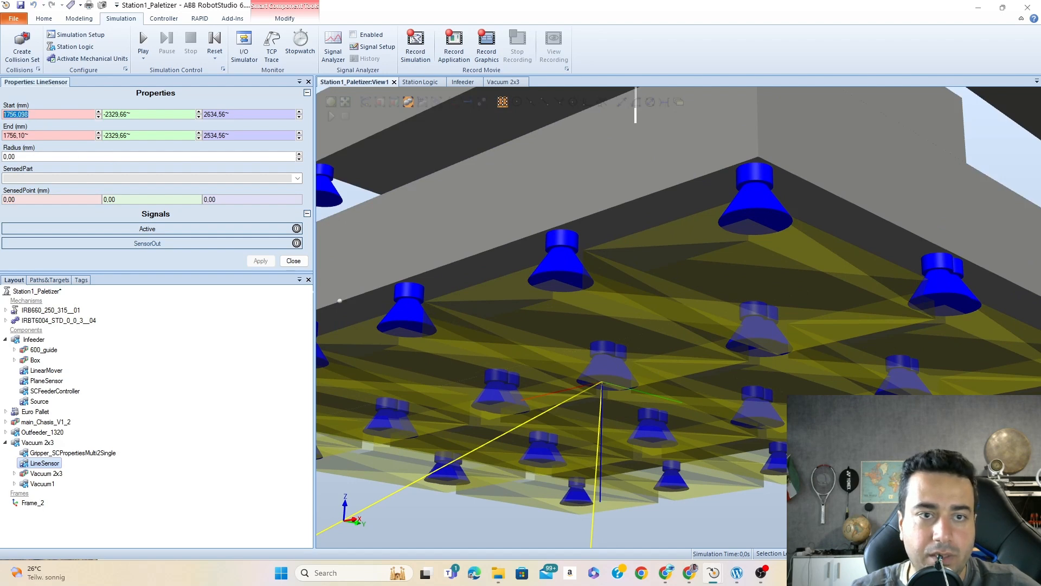
click(601, 383)
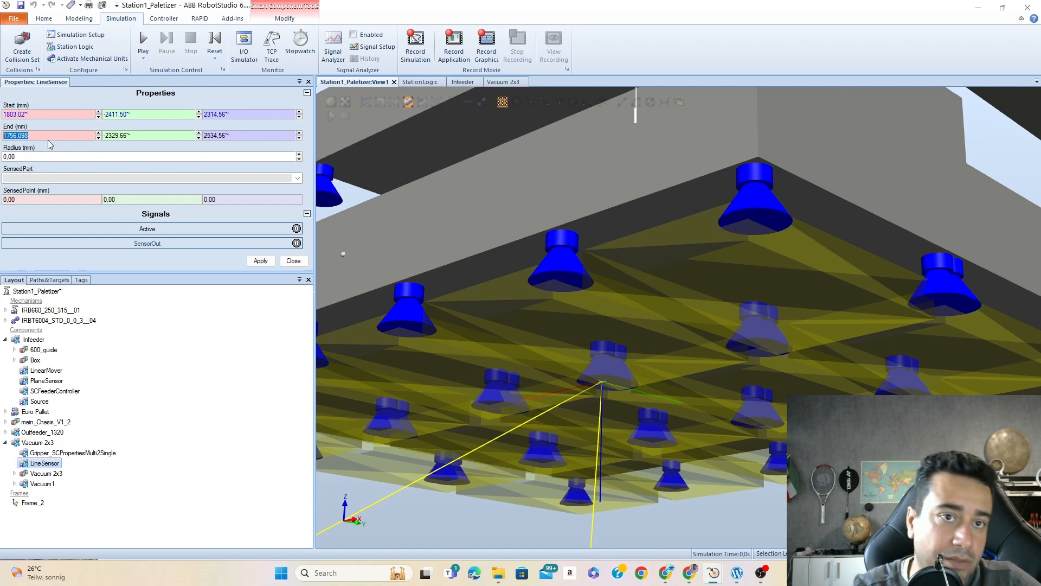
- Set the LineSensor's End Z to 2000 mm and check the sensor line below the gripper
click(235, 137)
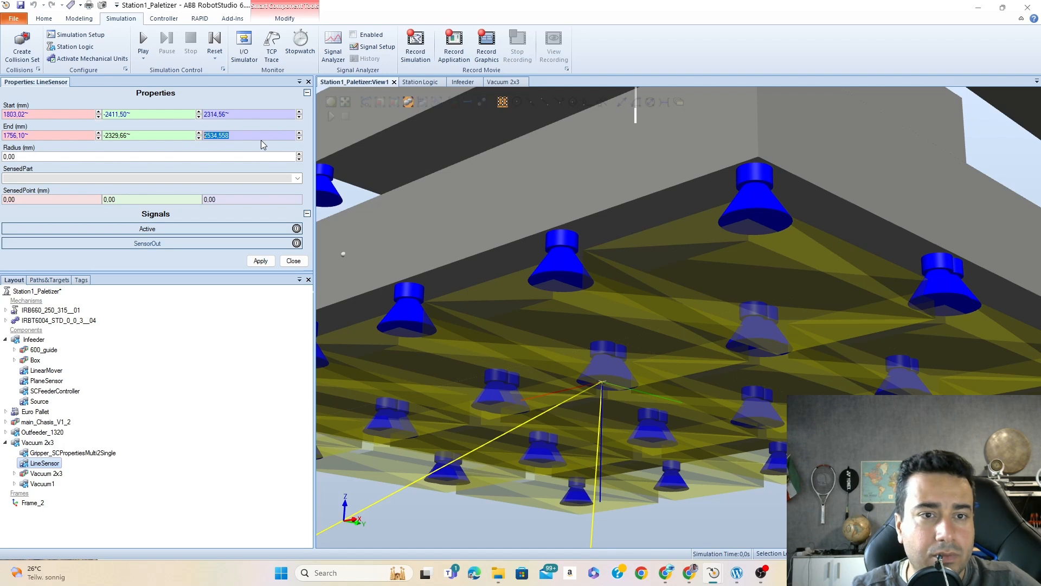
text(2000)
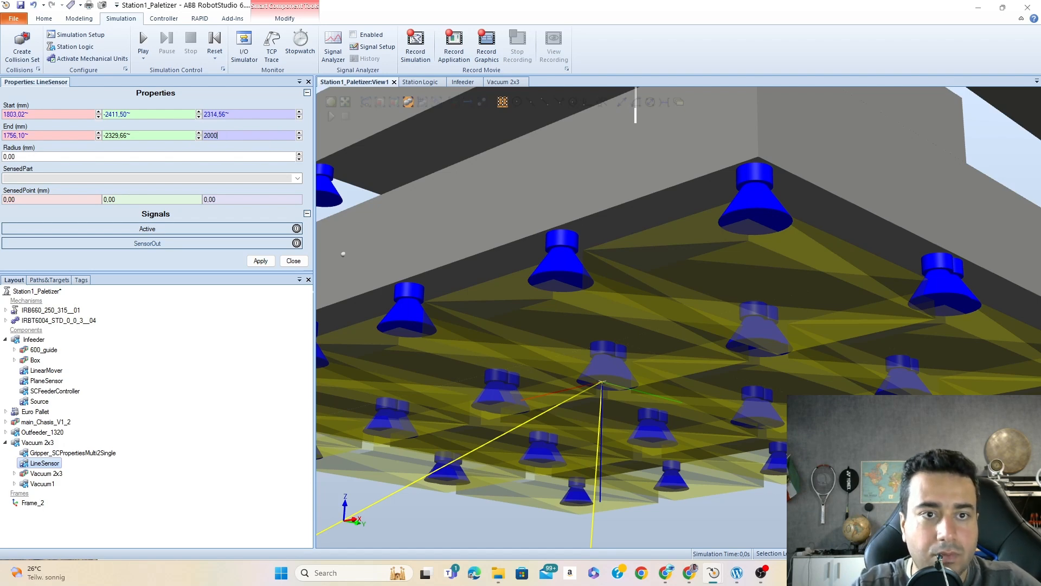
key(Return)
scroll(618, 293, down, 10)
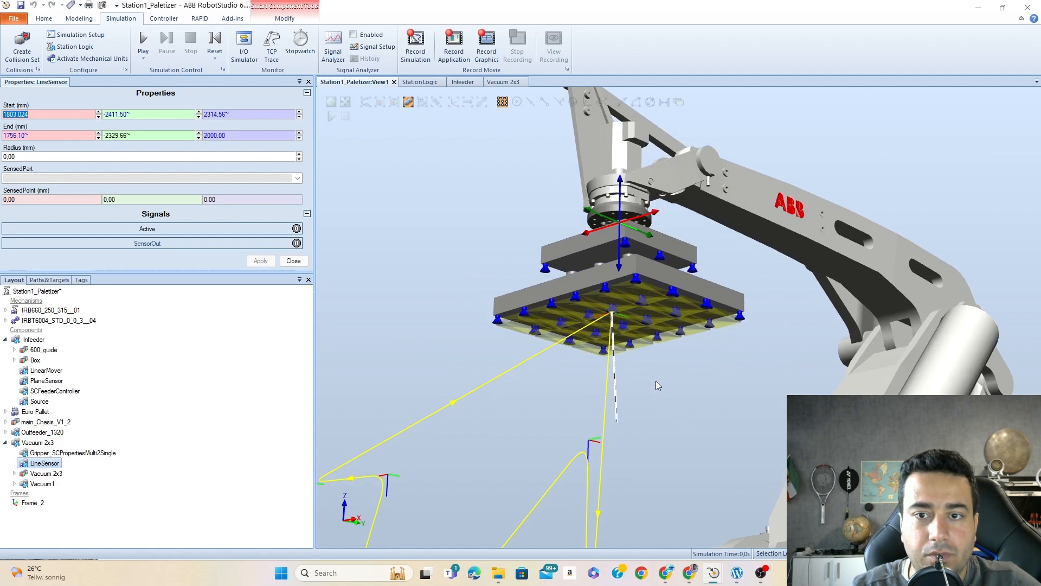
ctrl+shift+drag(655, 381, 672, 352)
- Set the LineSensor's End Z to 2200 mm
click(214, 135)
text(2200)
key(Return)
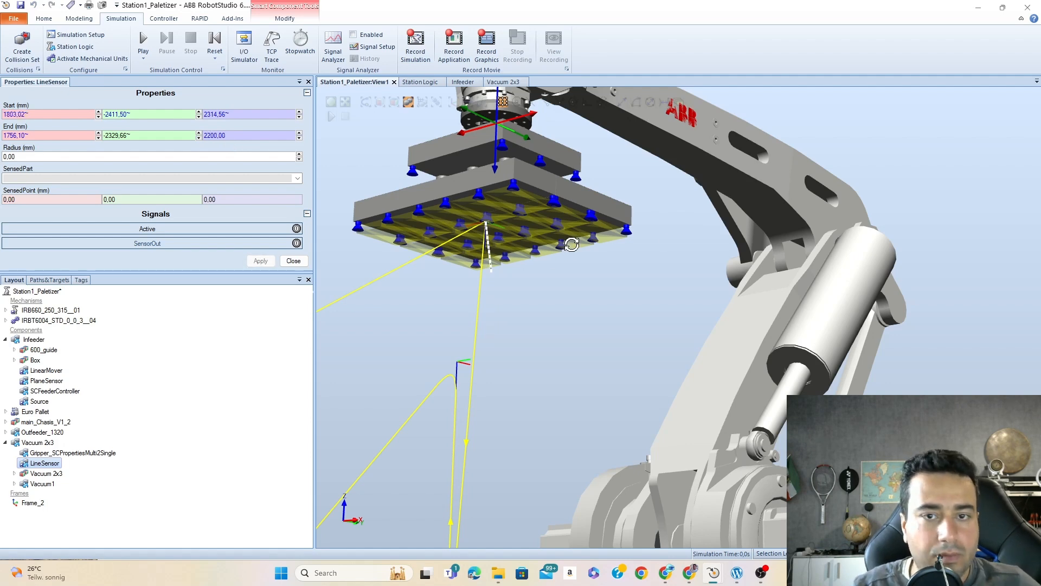
- Copy the LineSensor's Start X value, 1803.024 mm, into its End X
ctrl+shift+drag(571, 244, 556, 245)
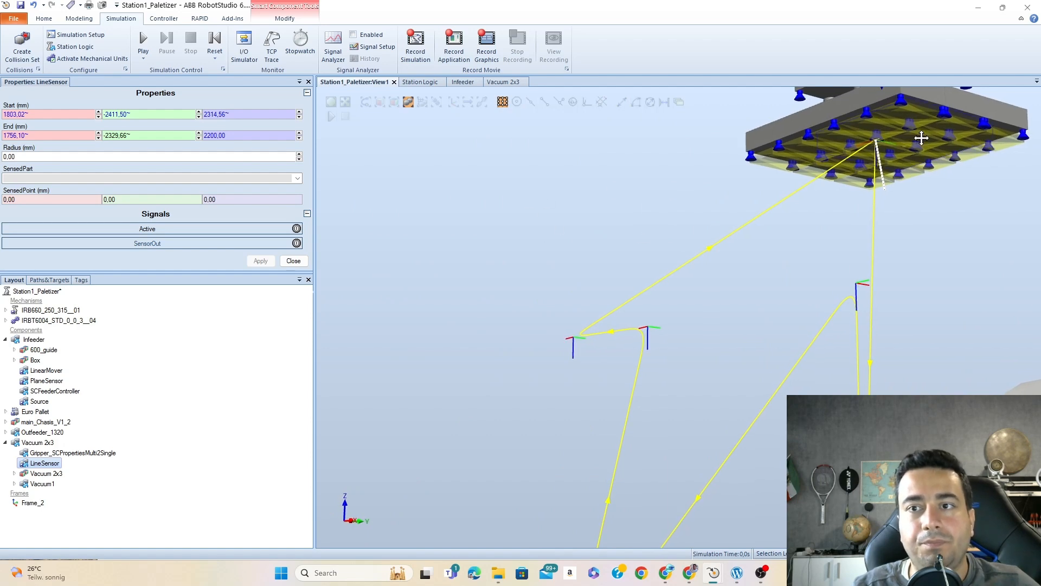
ctrl+shift+drag(853, 198, 815, 241)
scroll(700, 248, up, 10)
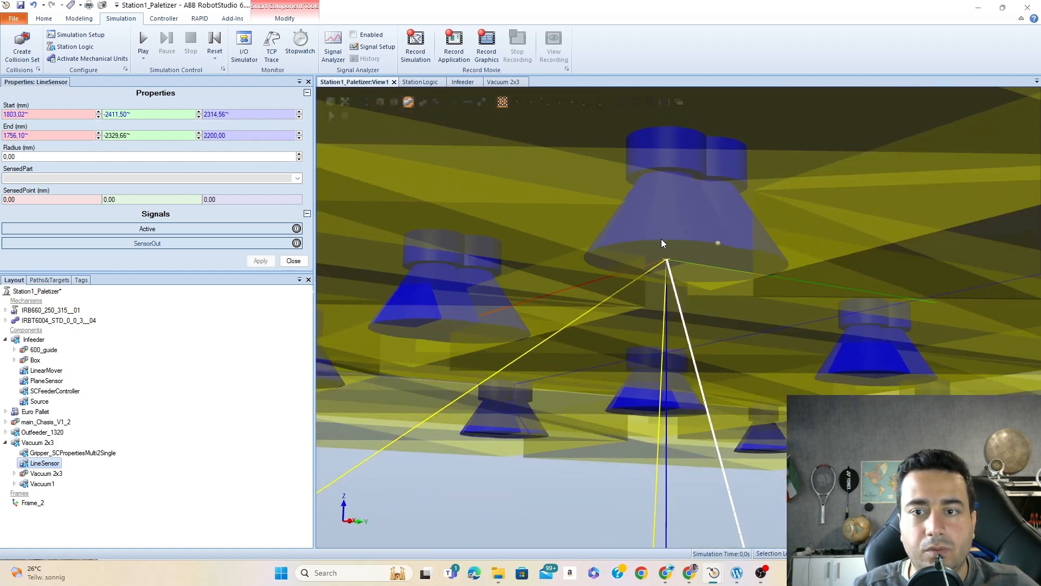
scroll(662, 243, down, 12)
mouse_move(695, 236)
ctrl+shift+mouse_down()
mouse_move(642, 250)
mouse_move(680, 242)
mouse_move(616, 230)
mouse_move(634, 251)
mouse_move(697, 242)
mouse_move(649, 249)
mouse_move(692, 244)
mouse_move(681, 237)
mouse_move(688, 250)
ctrl+shift+mouse_up()
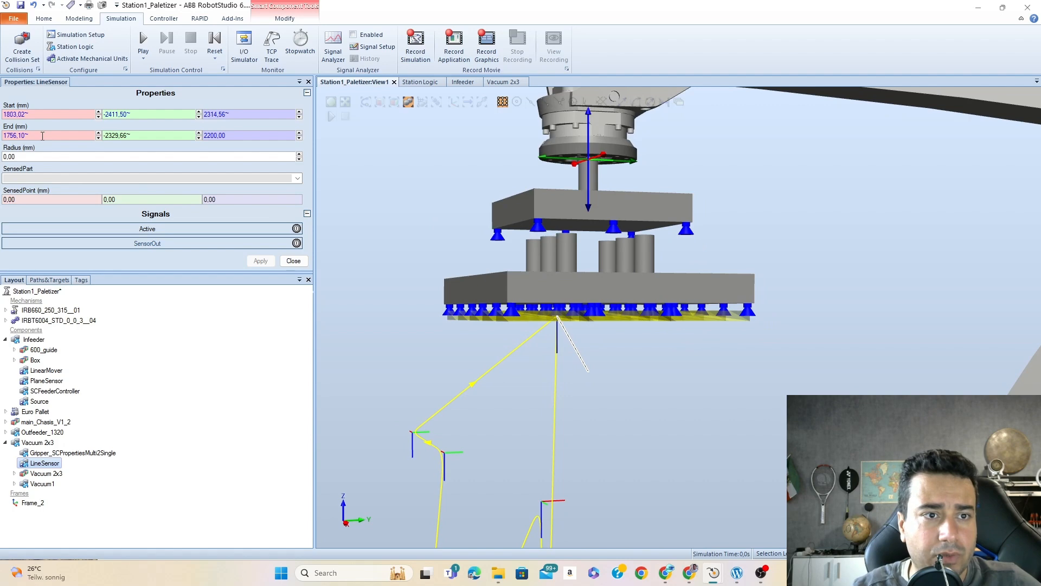
click(44, 114)
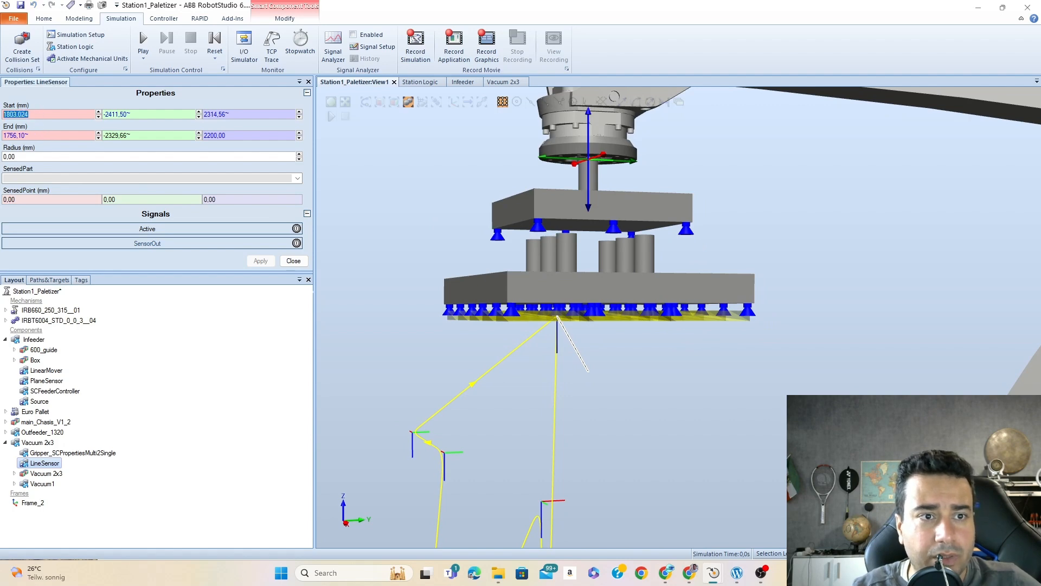
right_click(29, 114)
click(37, 150)
click(24, 136)
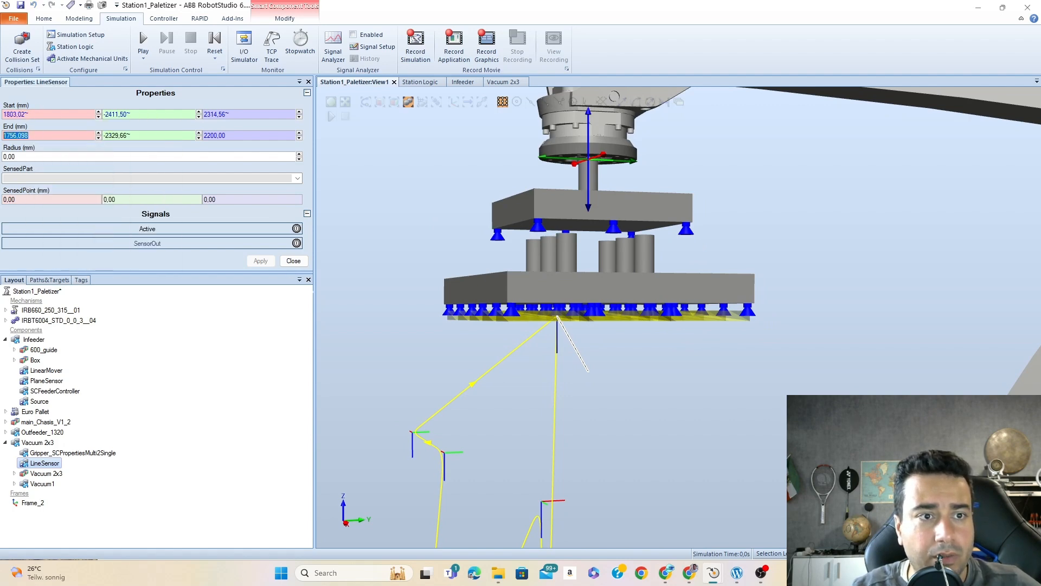
key(ctrl+v)
- Copy the LineSensor's Start Y value, -2411.501 mm, into its End Y, apply the coordinates and check the line under the gripper
click(136, 114)
double_click(136, 115)
right_click(131, 114)
click(142, 150)
click(138, 136)
key(ctrl+v)
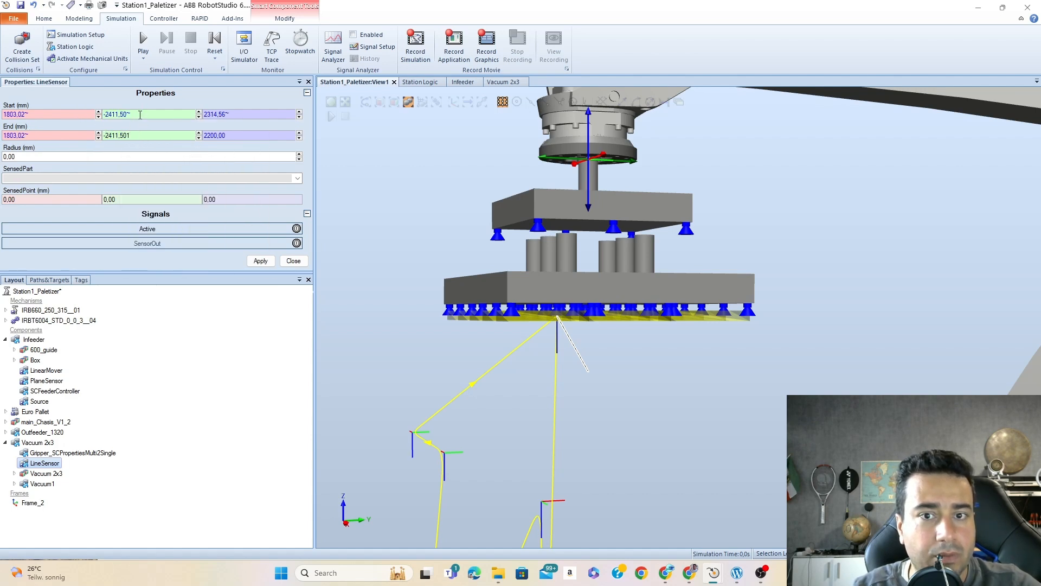
key(Return)
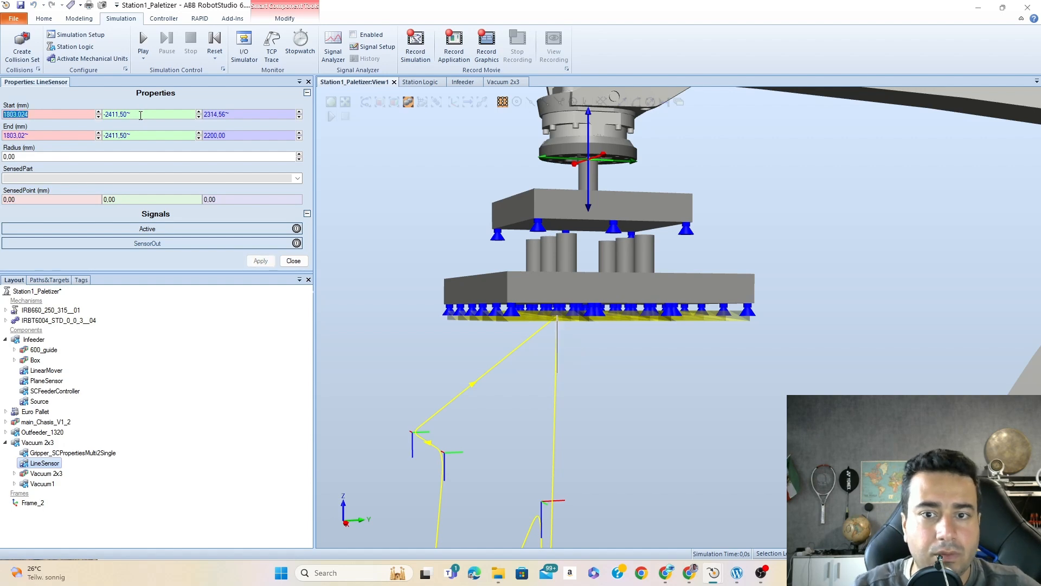
ctrl+shift+drag(588, 379, 546, 369)
scroll(399, 328, down, 2)
scroll(399, 328, up, 5)
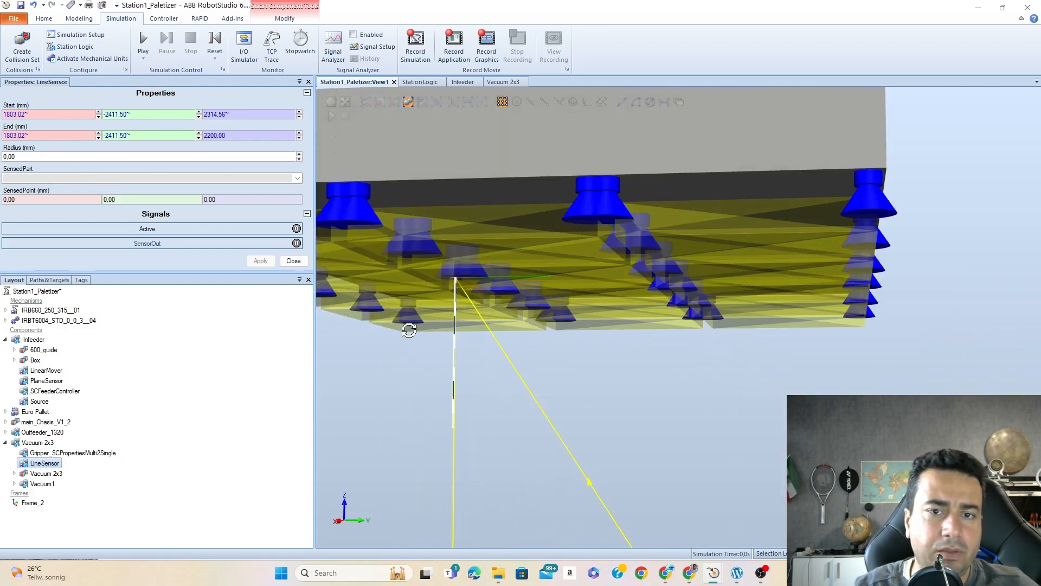